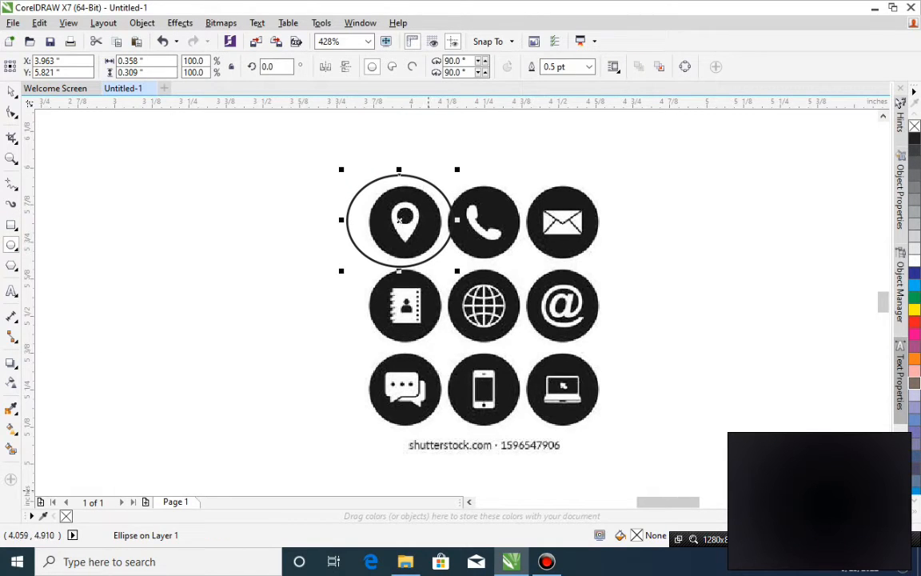
Outline the ellipse over the location icon in red, move it clear of the icons and delete it.
right_click(914, 322)
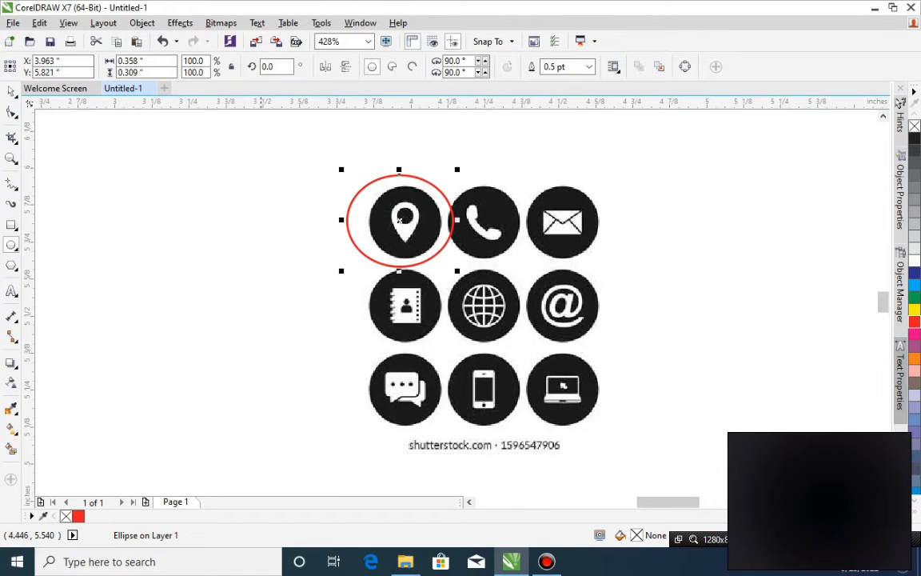
left_click(11, 91)
left_click_drag(434, 185, 239, 195)
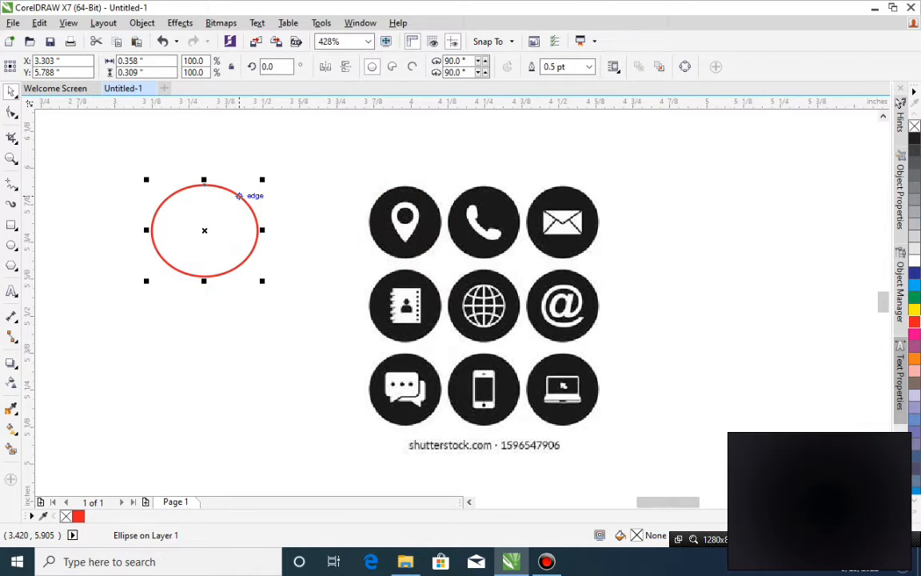
key("Delete")
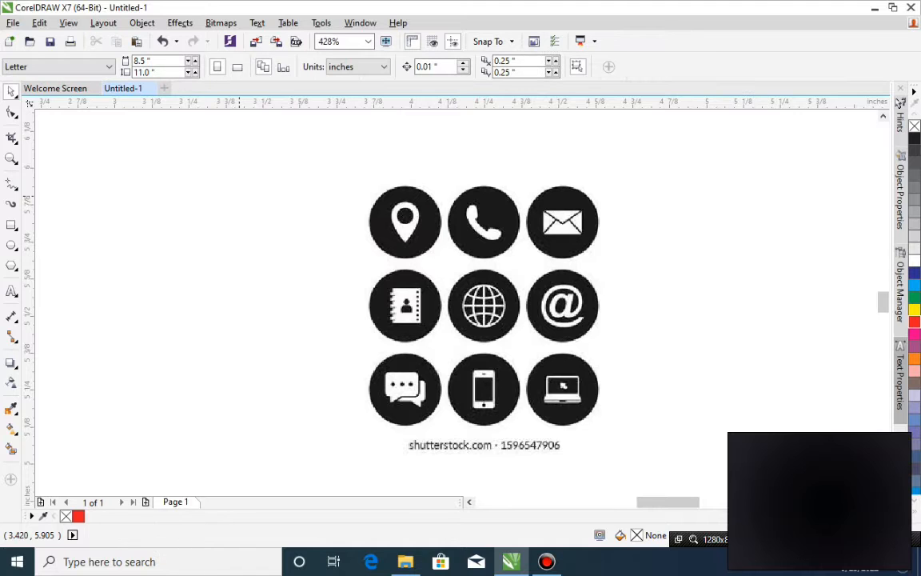
Crop the stock-site caption off the lower edge of the icon bitmap with the Shape tool.
left_click(399, 204)
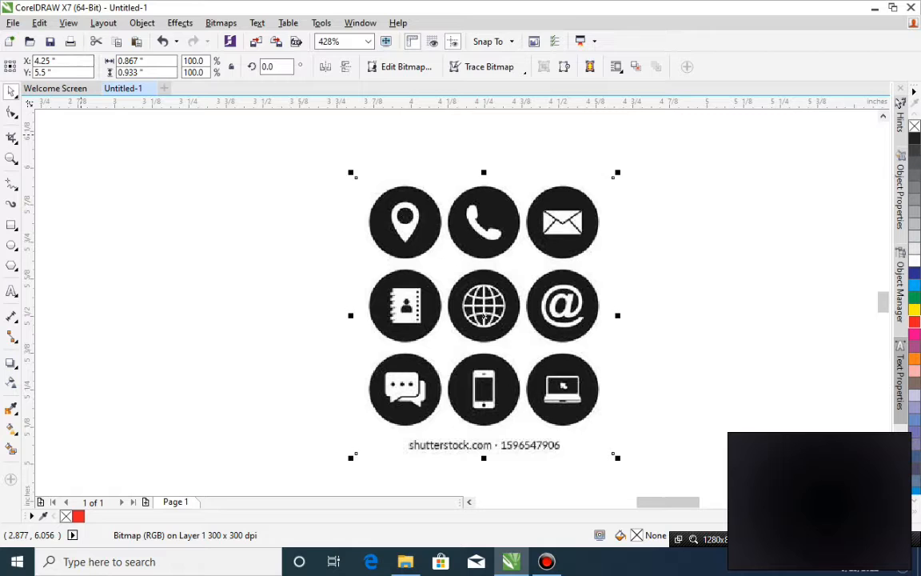
left_click(11, 158)
left_click_drag(308, 160, 677, 454)
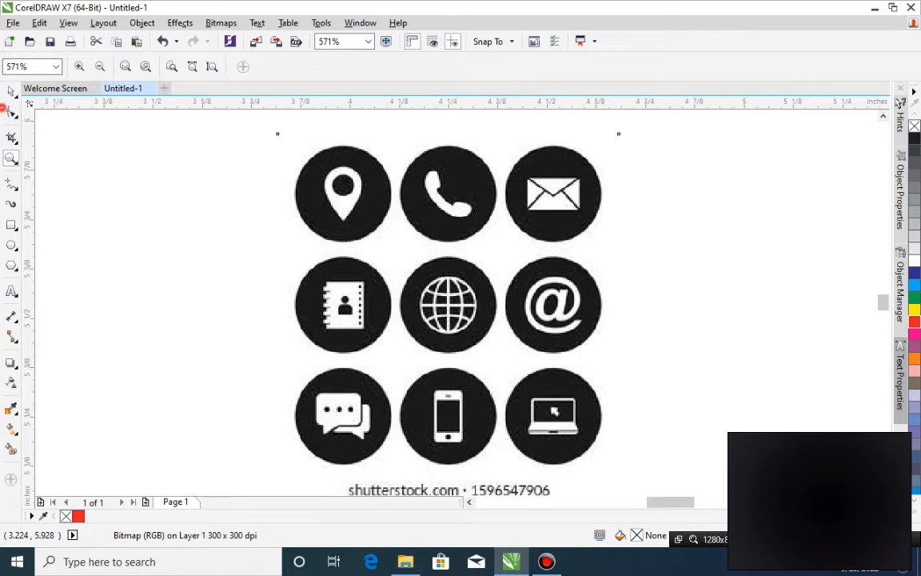
left_click(882, 489)
left_click(352, 450)
scroll(463, 306, "down", 3)
left_click_drag(310, 106, 695, 333)
left_click_drag(313, 160, 709, 354)
left_click(11, 90)
left_click(457, 311)
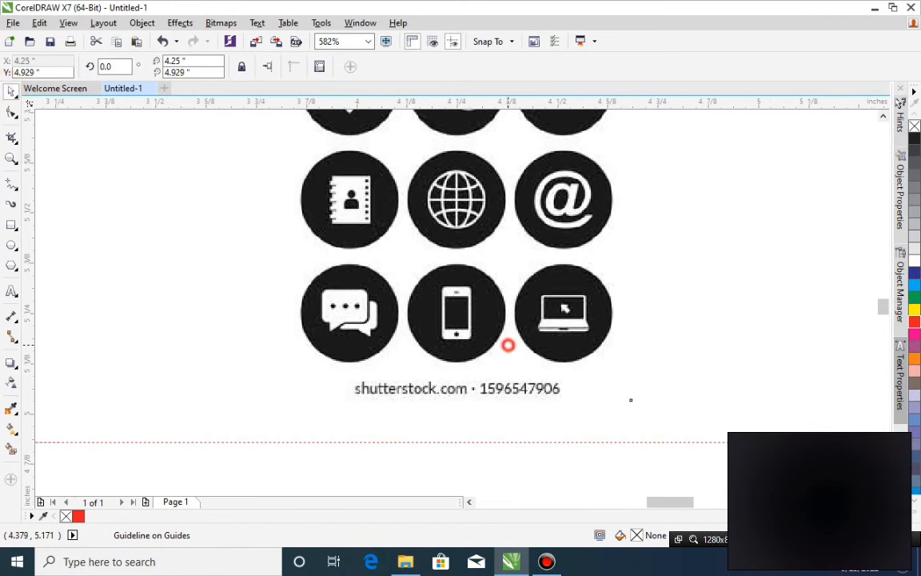
left_click(12, 113)
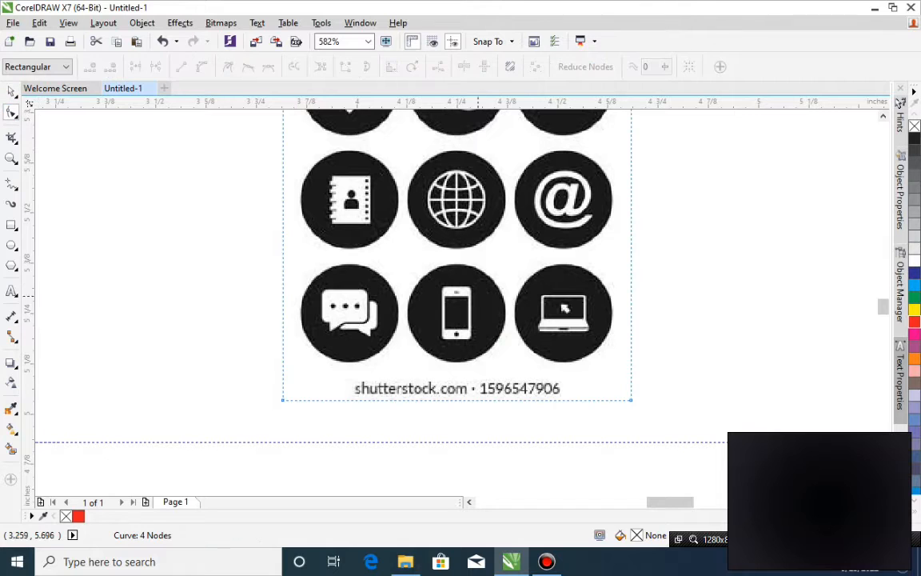
left_click_drag(253, 340, 692, 436)
left_click_drag(629, 399, 631, 373)
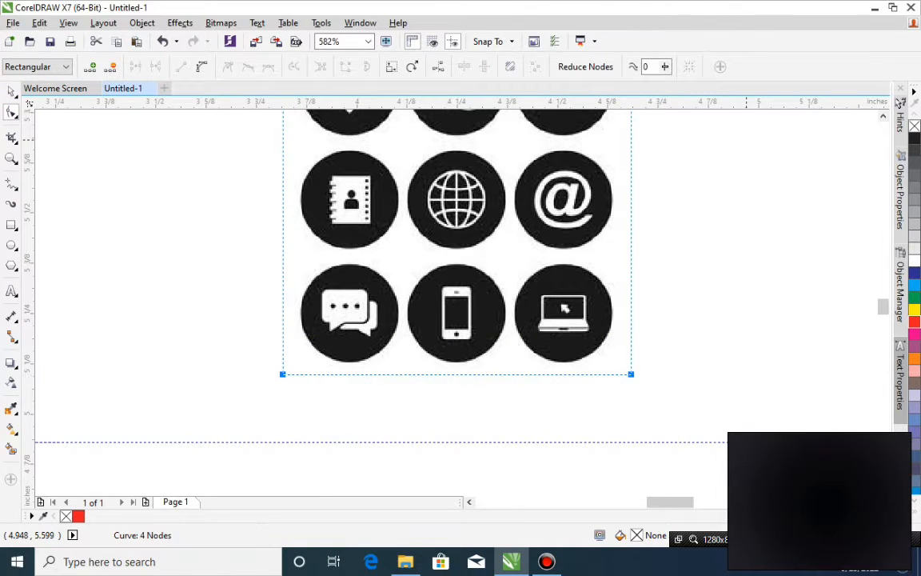
key("space")
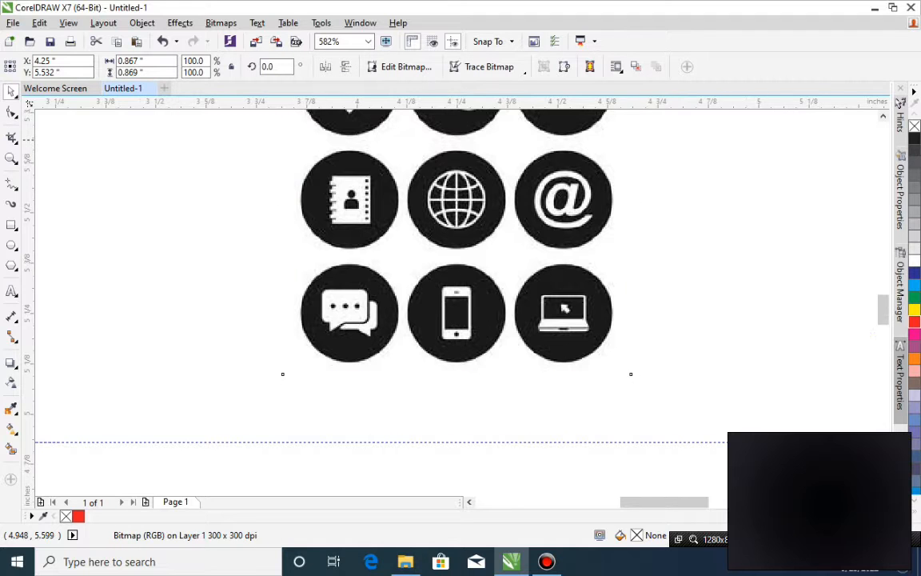
Convert the cropped icon image to a Grayscale (8-bit) bitmap at 300 dpi with anti-aliasing and a transparent background.
scroll(570, 215, "down", 2)
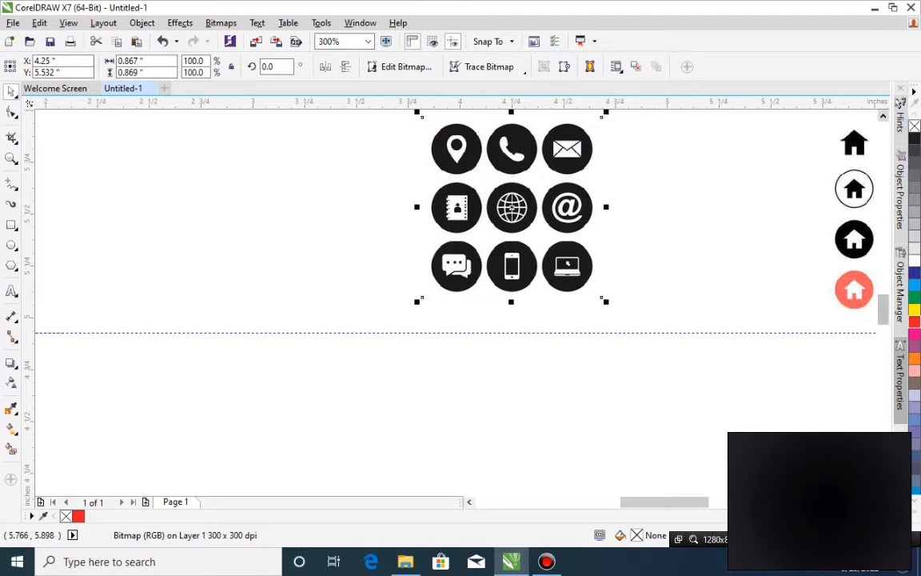
scroll(795, 280, "up", 2)
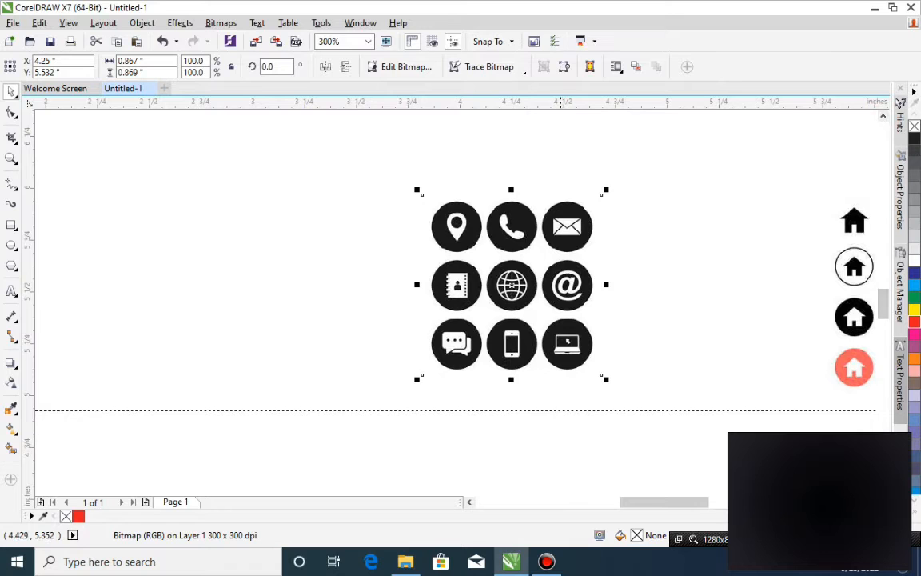
left_click(477, 502)
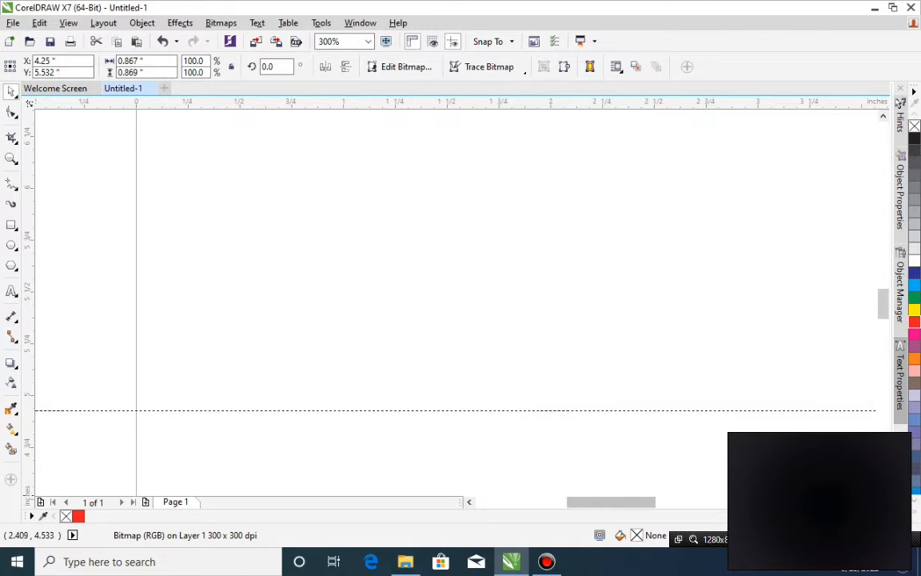
key("F4")
left_click_drag(528, 323, 754, 323)
left_click(471, 502)
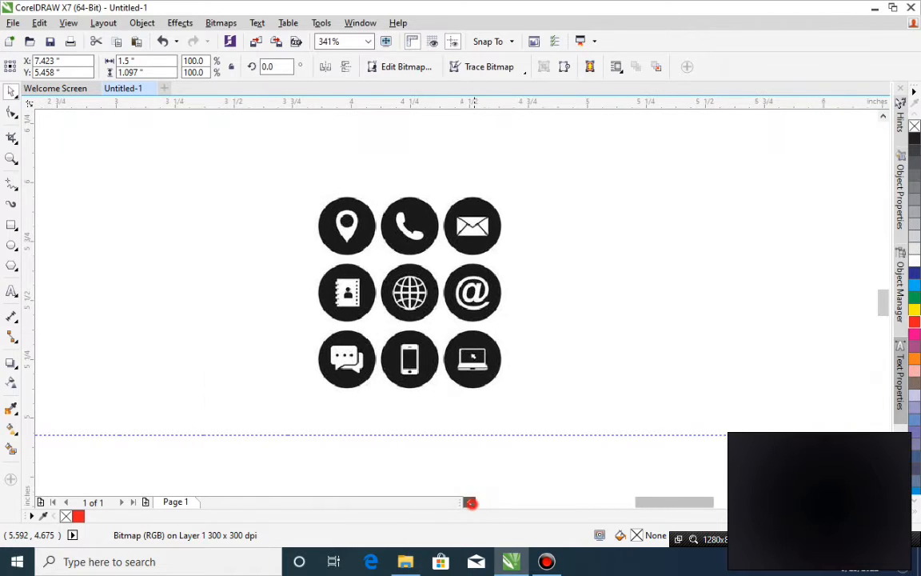
left_click_drag(347, 244, 350, 245)
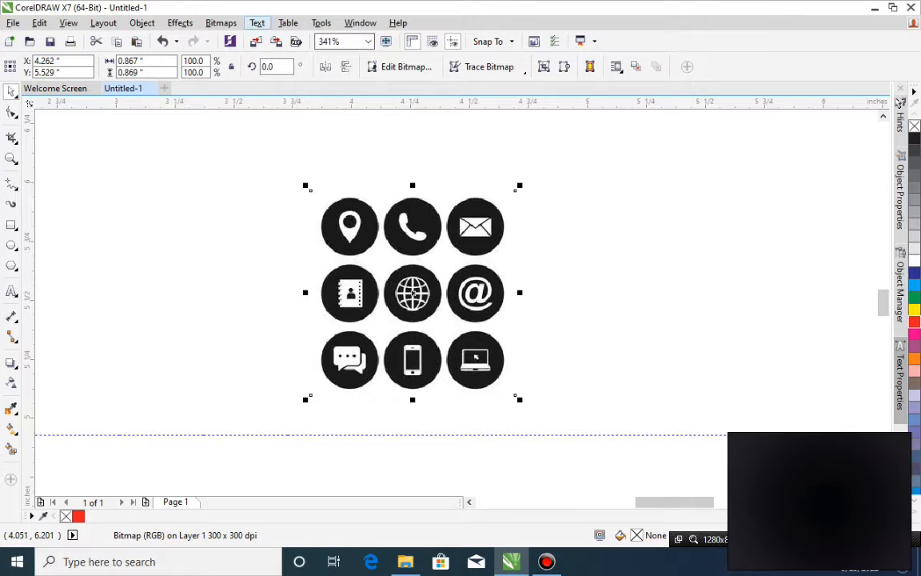
left_click(220, 22)
left_click(263, 40)
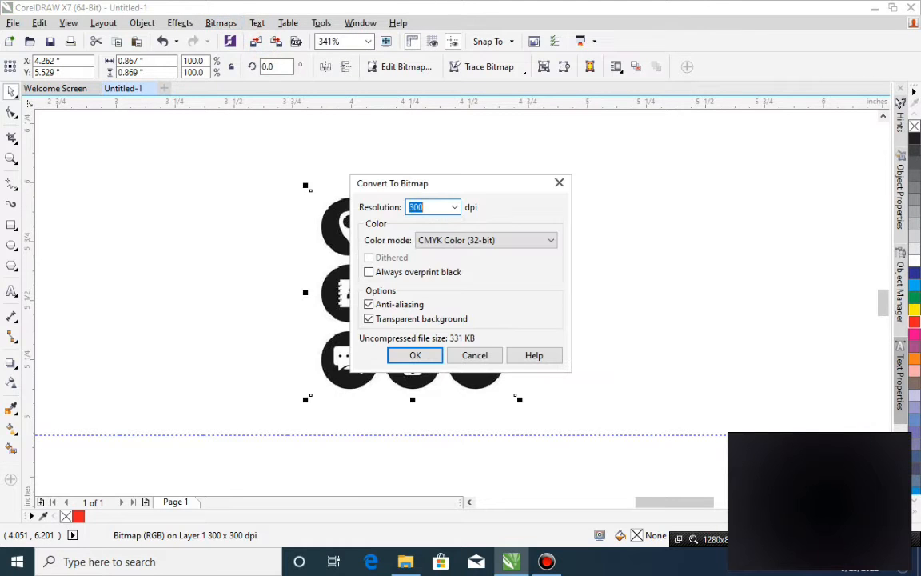
left_click(443, 239)
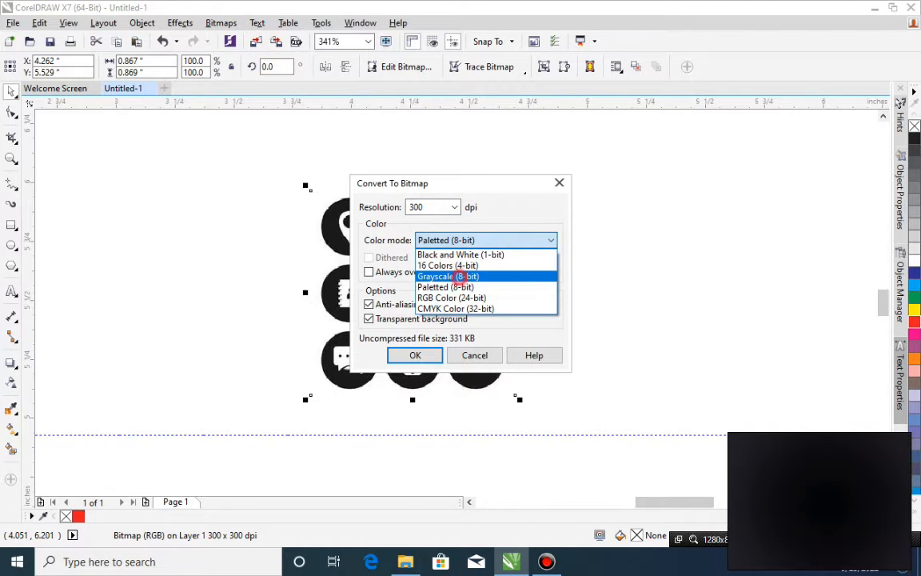
left_click(459, 276)
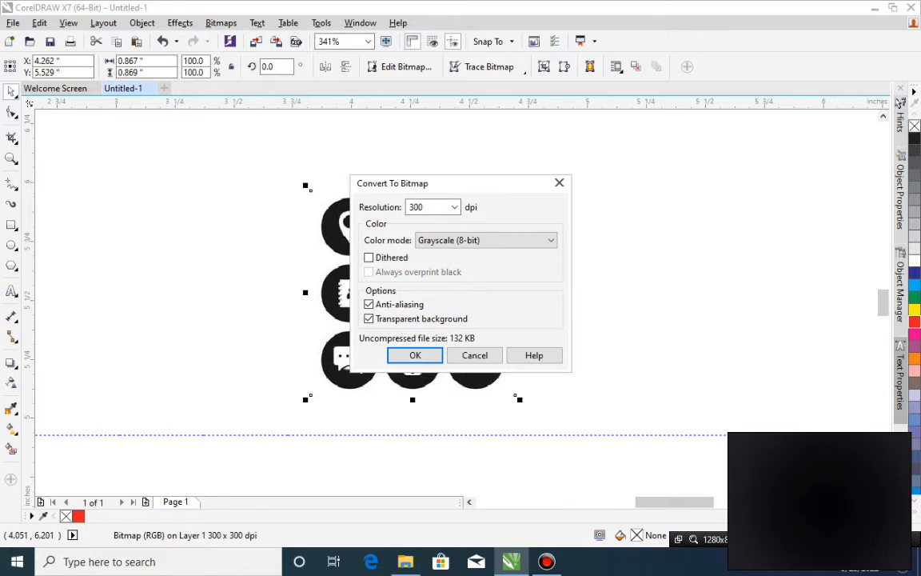
left_click(402, 354)
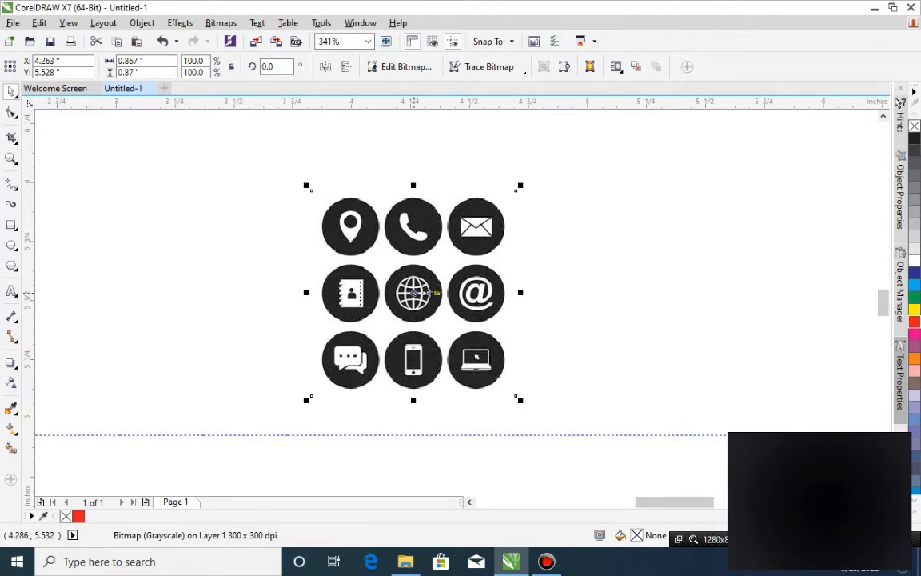
Duplicate the grayscale icon bitmap once on each side of the original, level with it.
left_click_drag(413, 293, 662, 293)
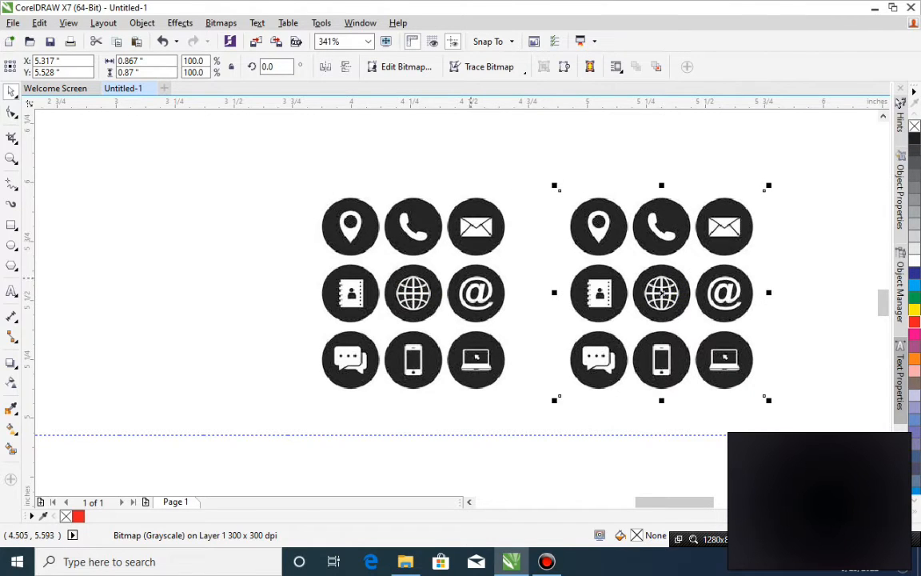
left_click(469, 264)
left_click_drag(479, 276, 251, 278)
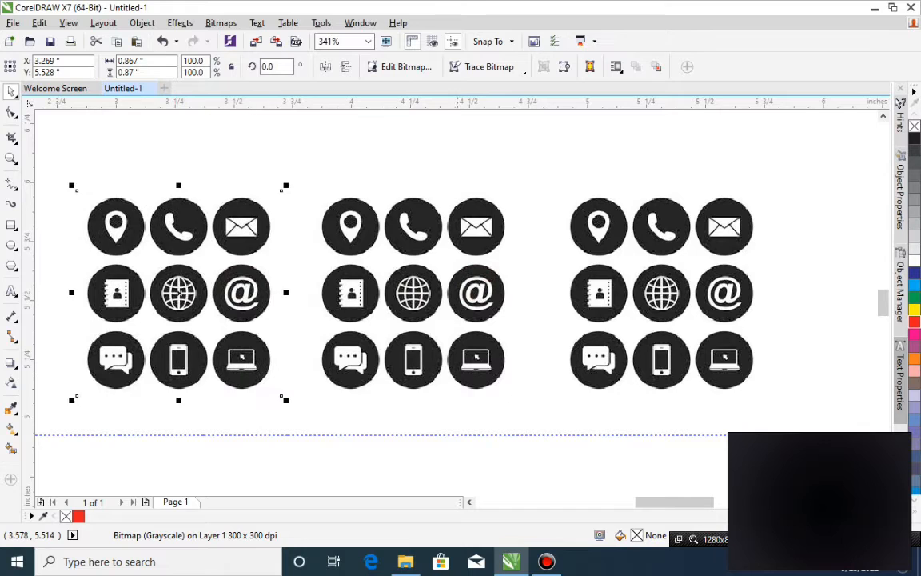
Convert the middle icon bitmap to Black and White (1-bit) mode using the Line Art method with a threshold of 163.
left_click(452, 277)
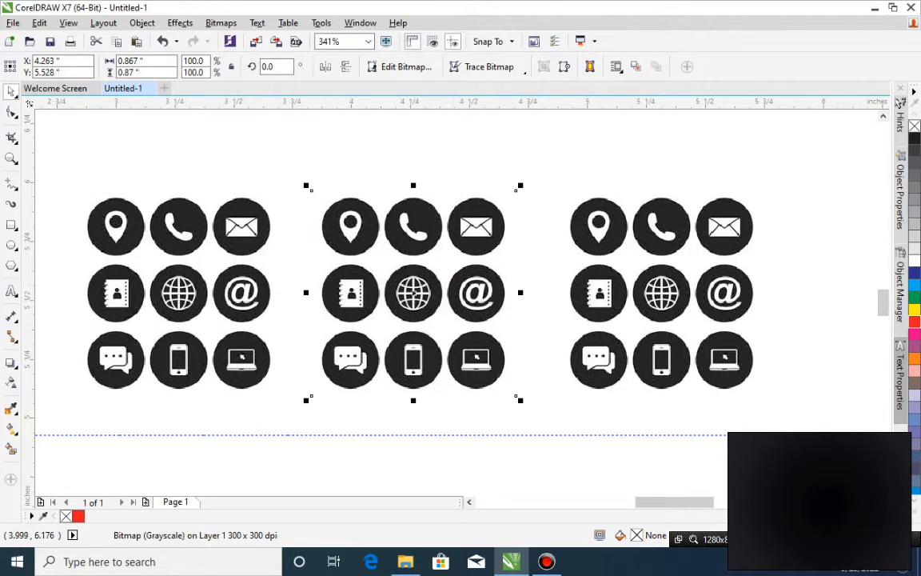
left_click(209, 24)
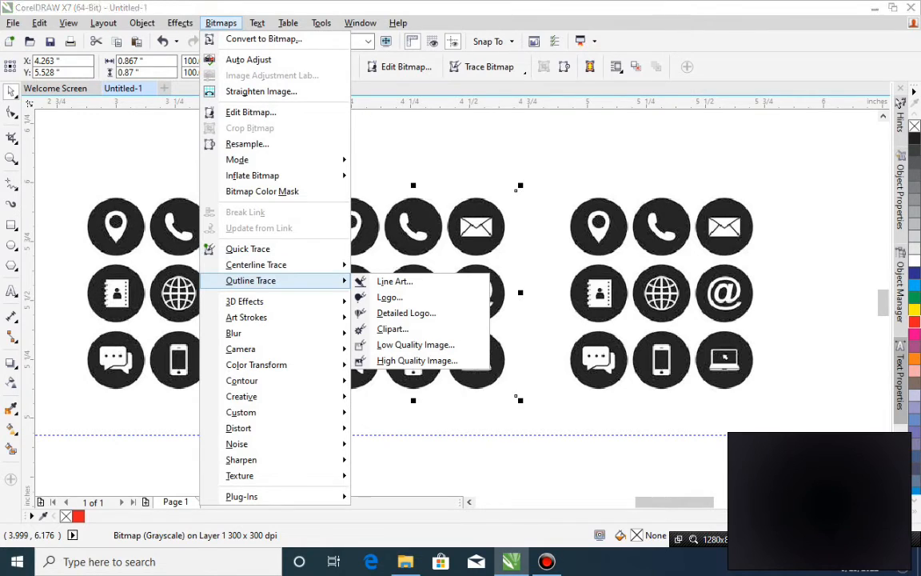
mouse_move(263, 160)
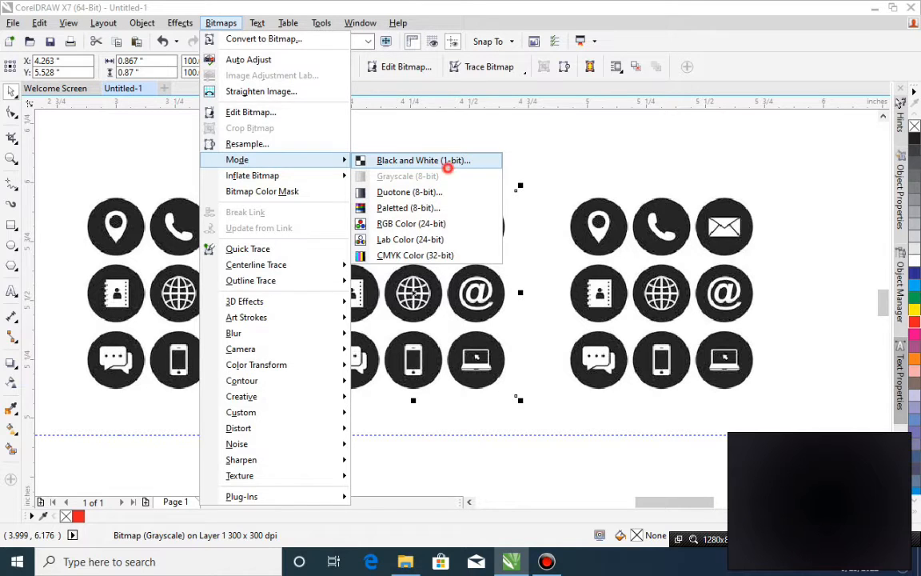
left_click(447, 166)
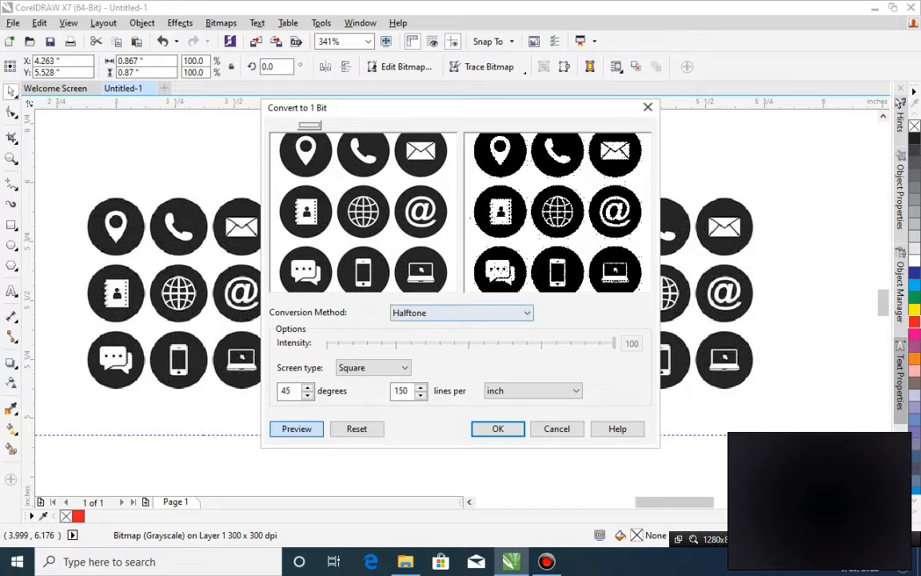
left_click(461, 312)
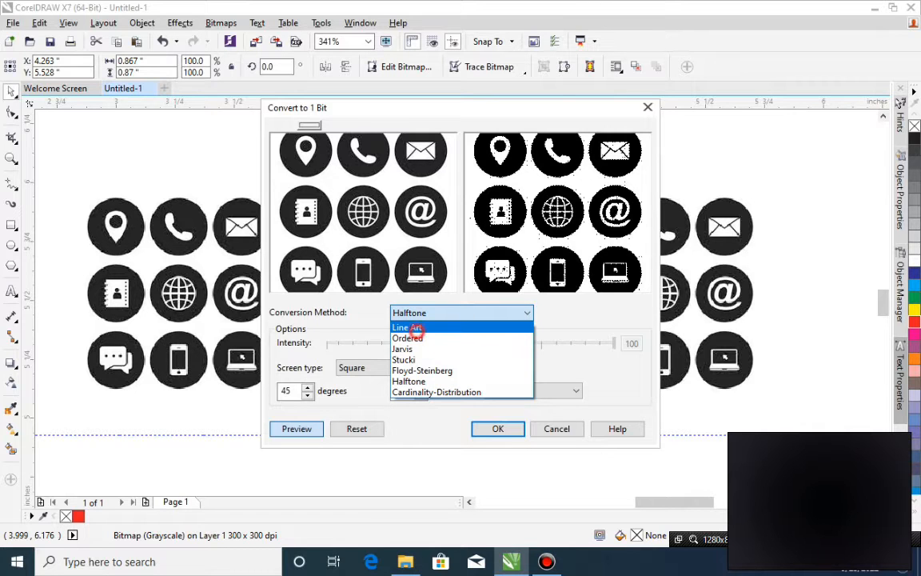
left_click(417, 329)
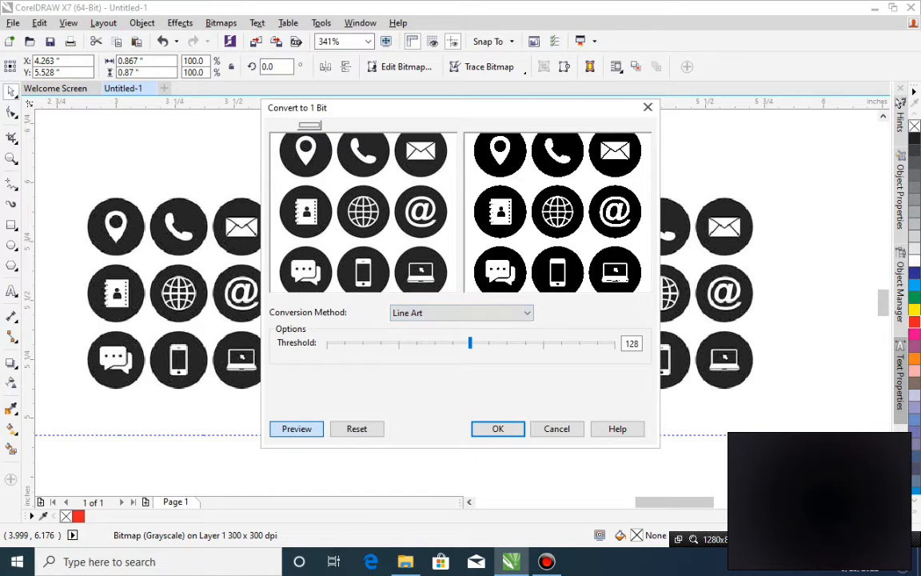
left_click(489, 343)
left_click(510, 343)
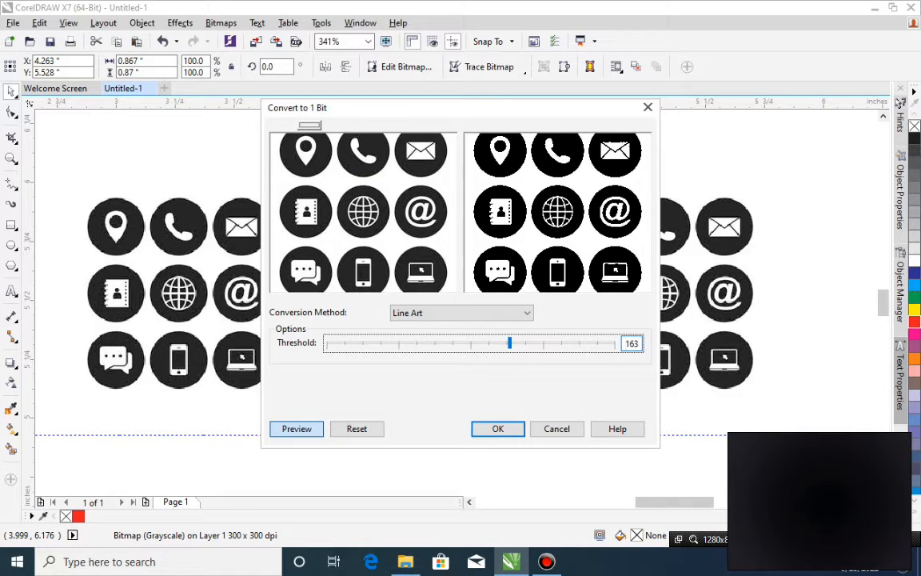
left_click(495, 432)
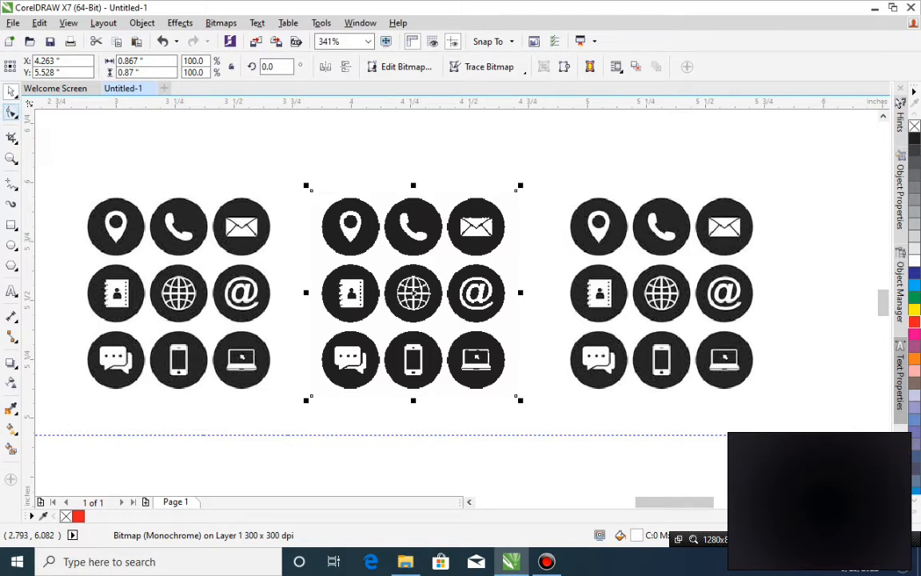
Save the drawing on Local Disk (E:) as a CorelDRAW file named icons2.
left_click(11, 112)
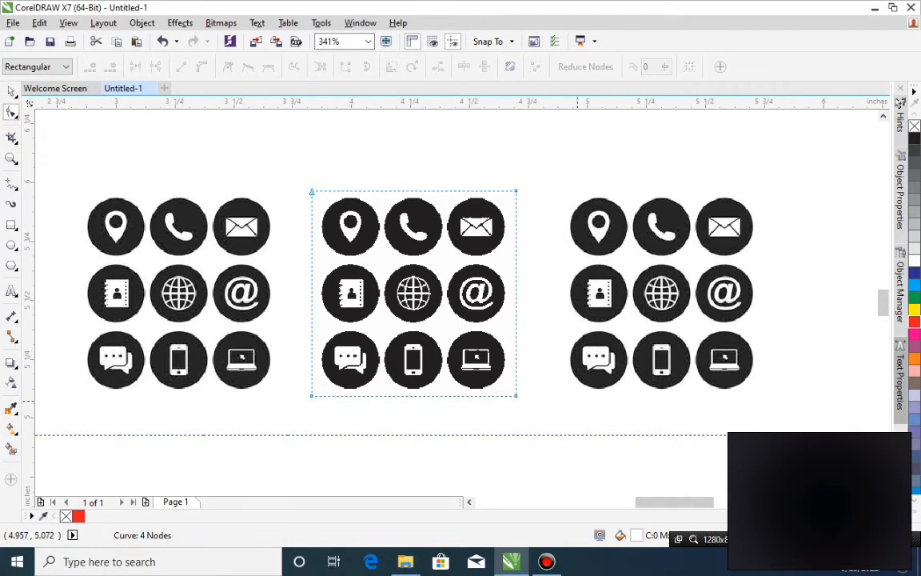
key("space")
key("ctrl+a")
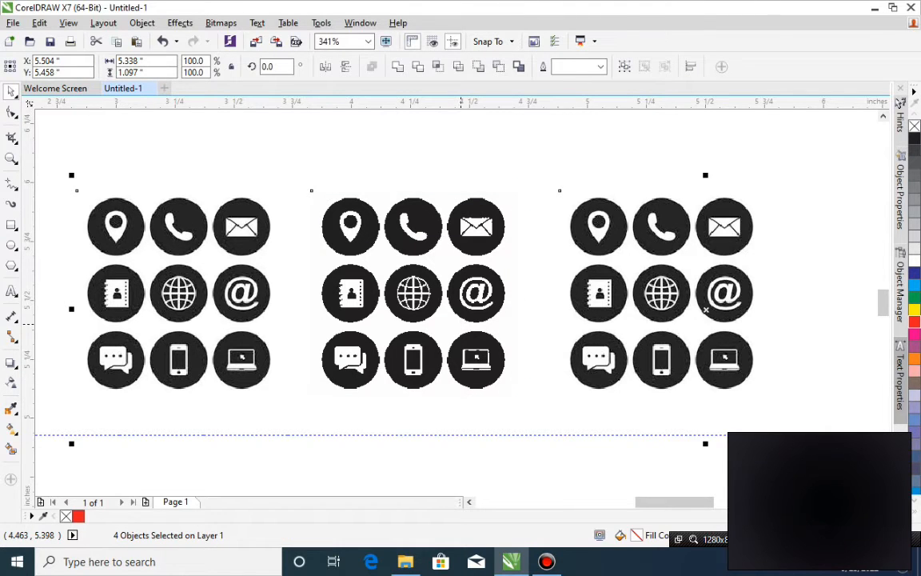
key("ctrl+s")
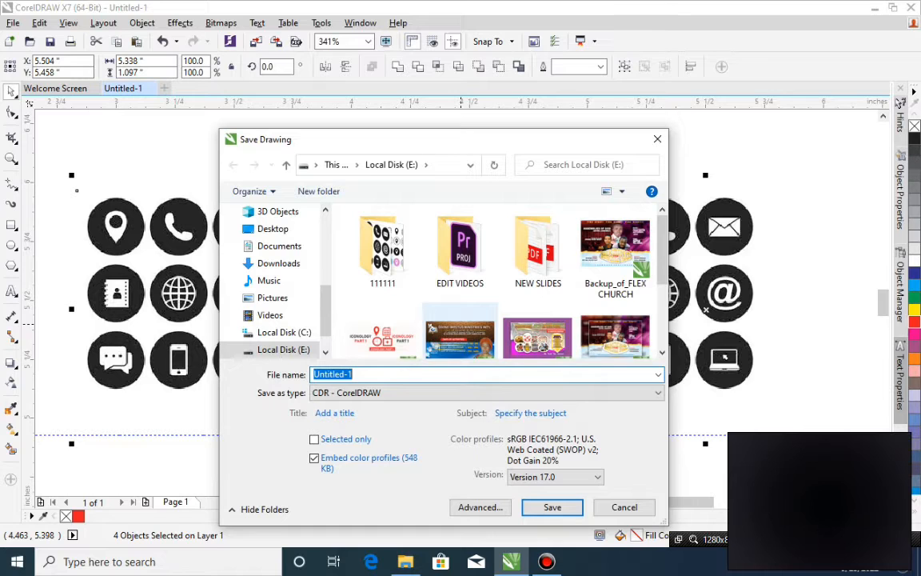
type("Icon")
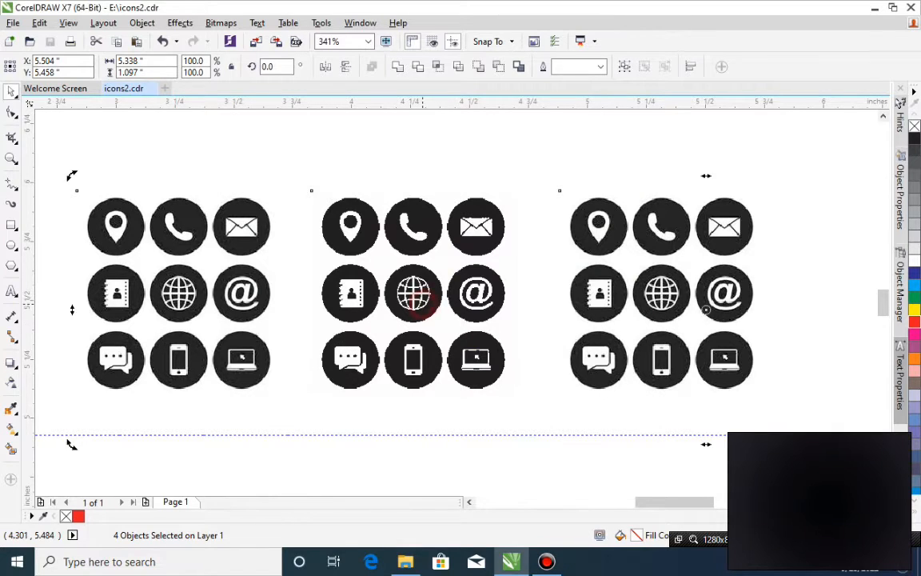
Try cropping the middle monochrome bitmap to its top row of icons with the Shape tool, and undo the crop.
left_click(395, 370)
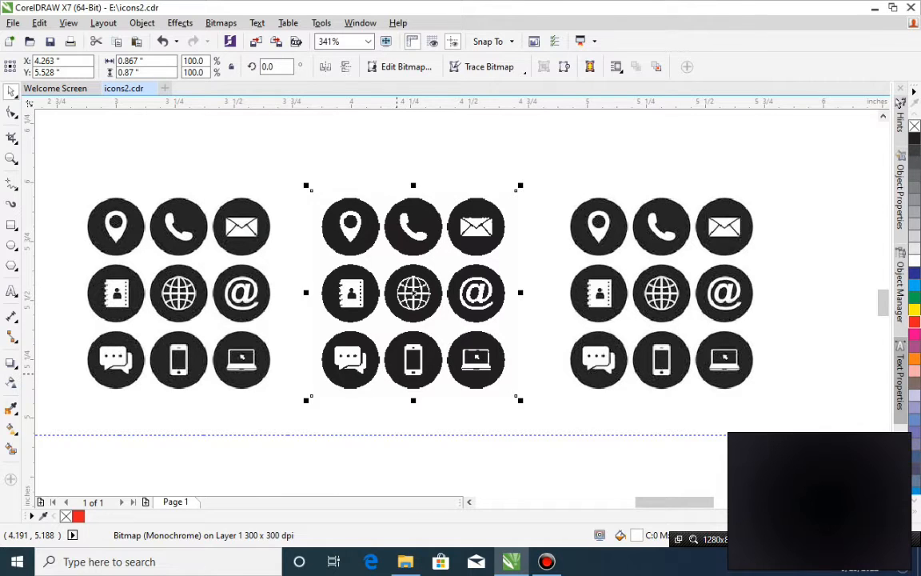
key("F10")
left_click_drag(274, 354, 583, 412)
left_click_drag(514, 396, 498, 257)
left_click(472, 298)
key("ctrl+z")
Try cropping the middle monochrome bitmap to its bottom row of icons, and undo the crop.
left_click_drag(255, 156, 562, 250)
left_click_drag(516, 191, 516, 328)
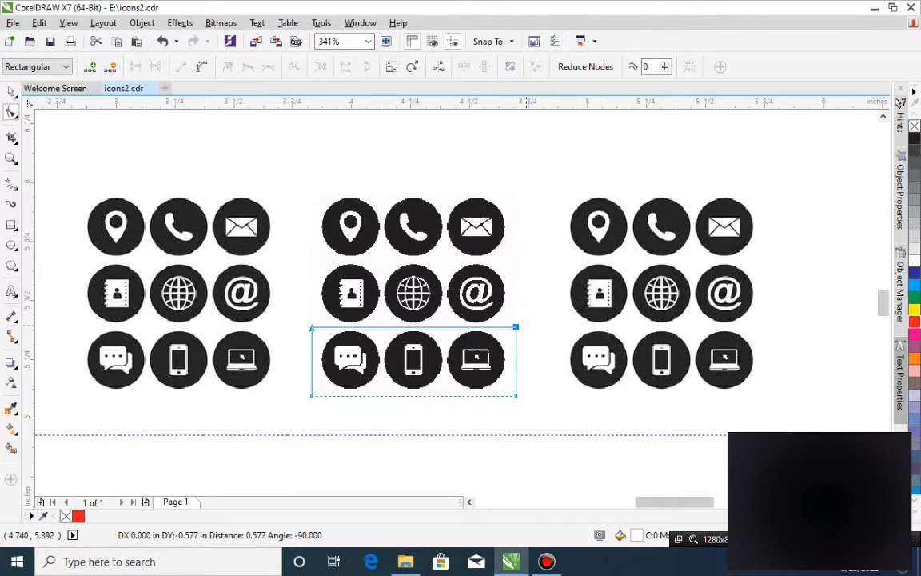
left_click(444, 286)
key("ctrl+z")
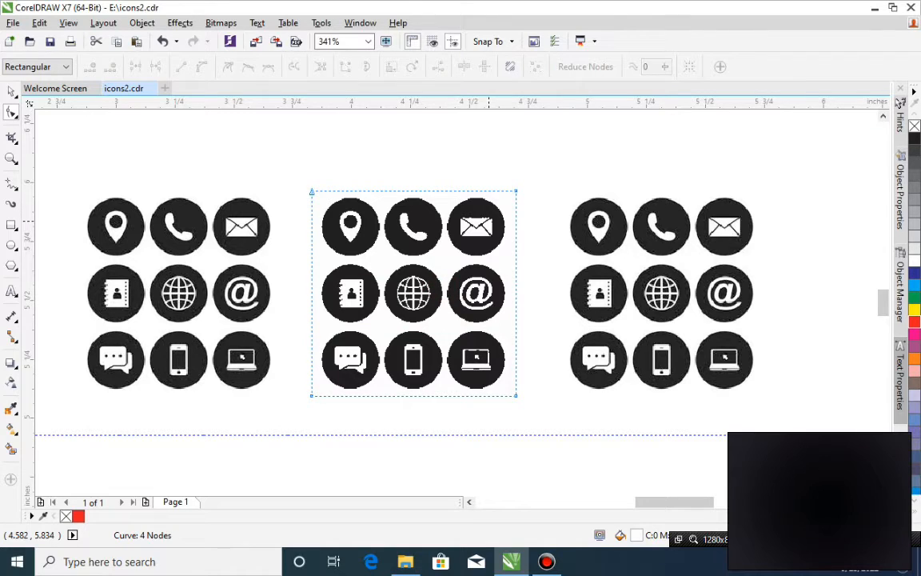
Crop the middle monochrome bitmap to its center row of icons by shifting its bottom edge up and top edge down.
left_click_drag(294, 376, 544, 432)
left_click_drag(514, 395, 516, 326)
left_click_drag(248, 173, 570, 250)
left_click_drag(516, 191, 516, 259)
key("space")
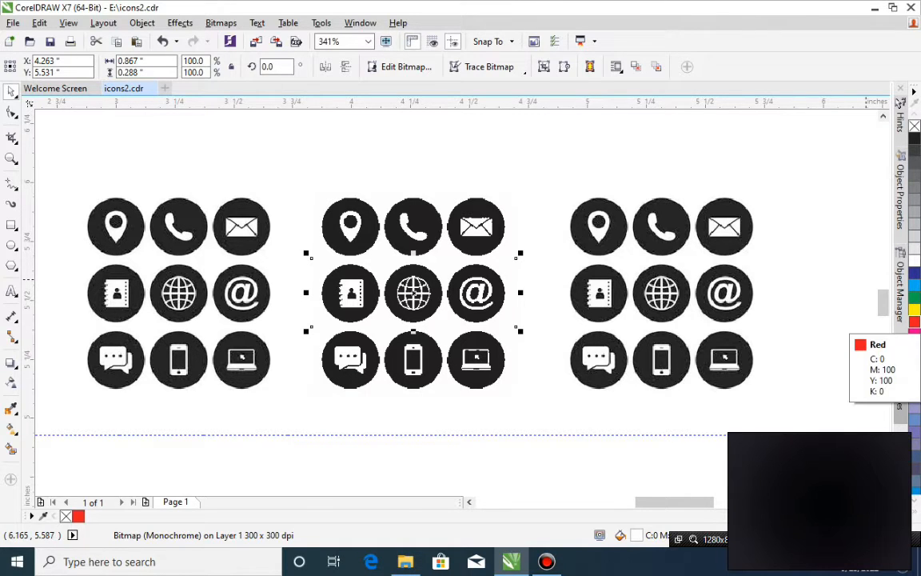
Color the middle sheet's center icon row red, its top row light blue and its bottom row green.
left_click(913, 322)
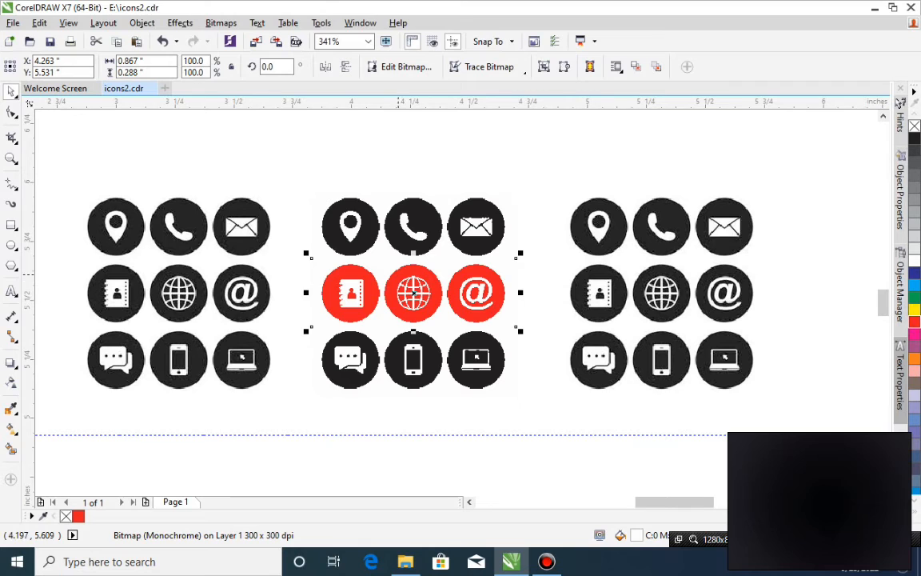
left_click(414, 225)
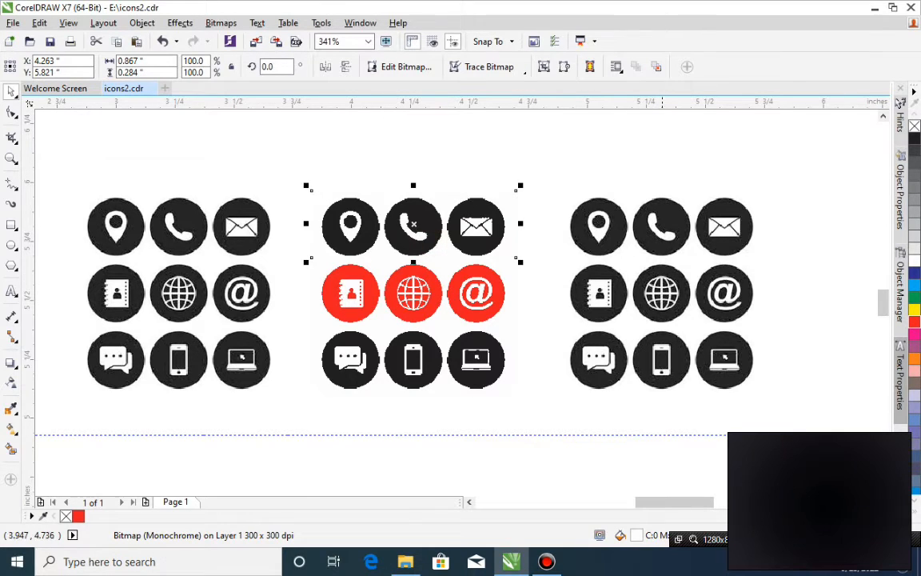
left_click(914, 284)
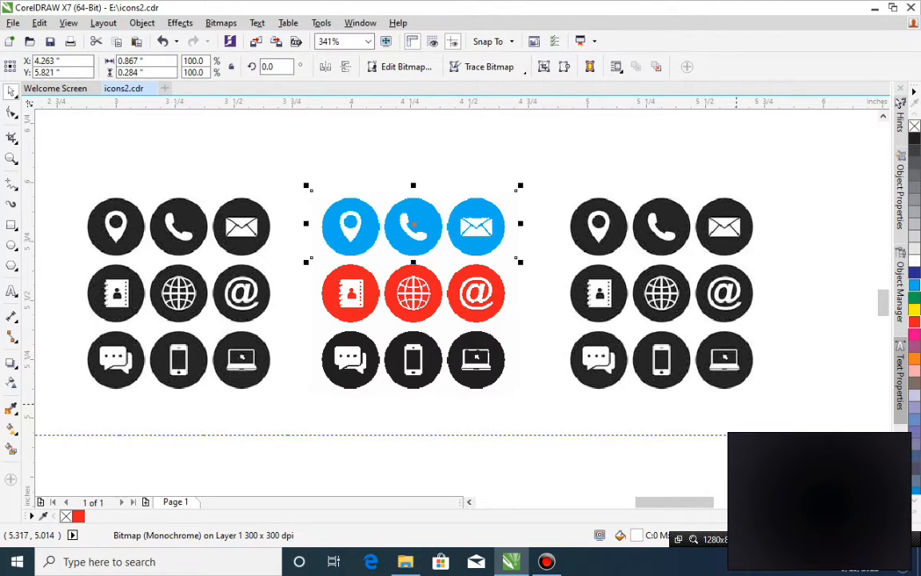
left_click(456, 368)
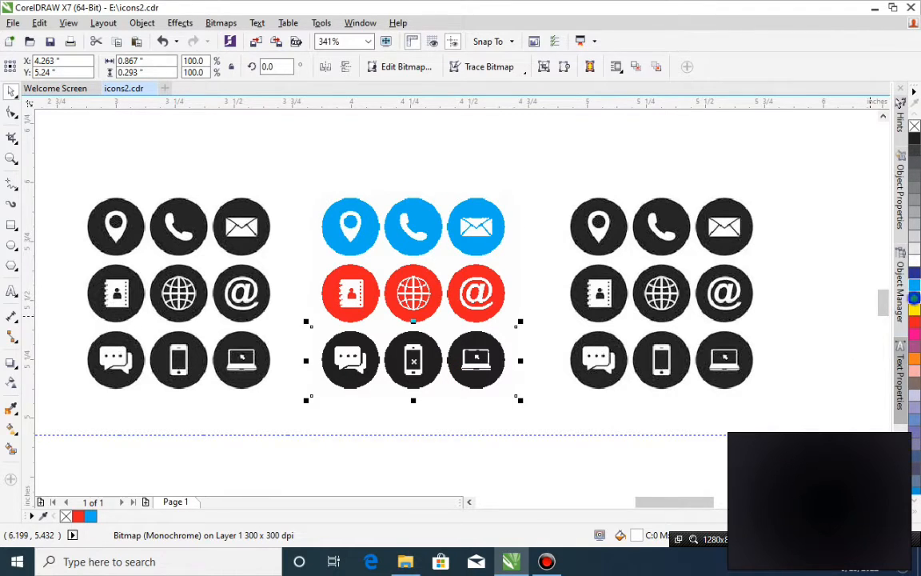
left_click(913, 298)
left_click(489, 438)
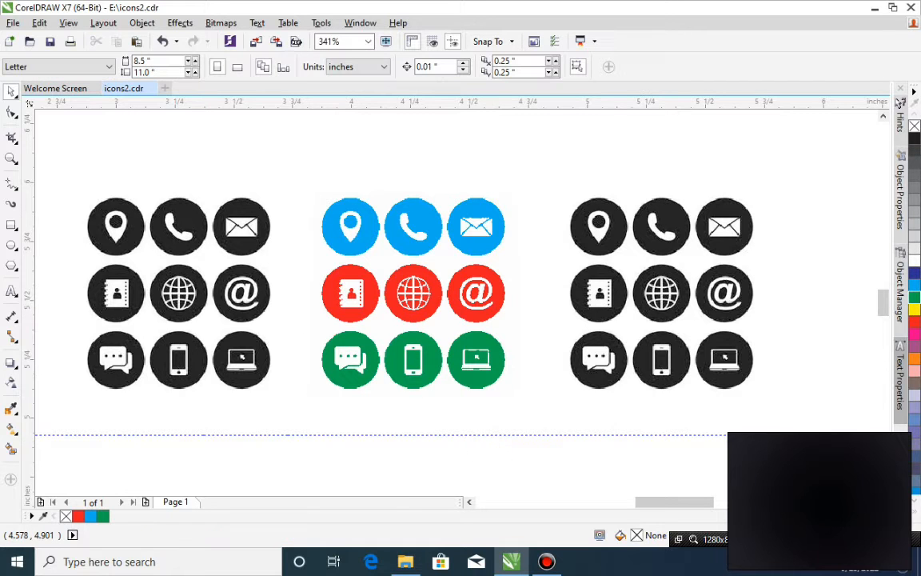
Examine the edge quality of the colored monochrome icons up close, in all three rows.
left_click(374, 330)
key("z")
left_click_drag(214, 312, 462, 399)
left_click_drag(283, 168, 660, 447)
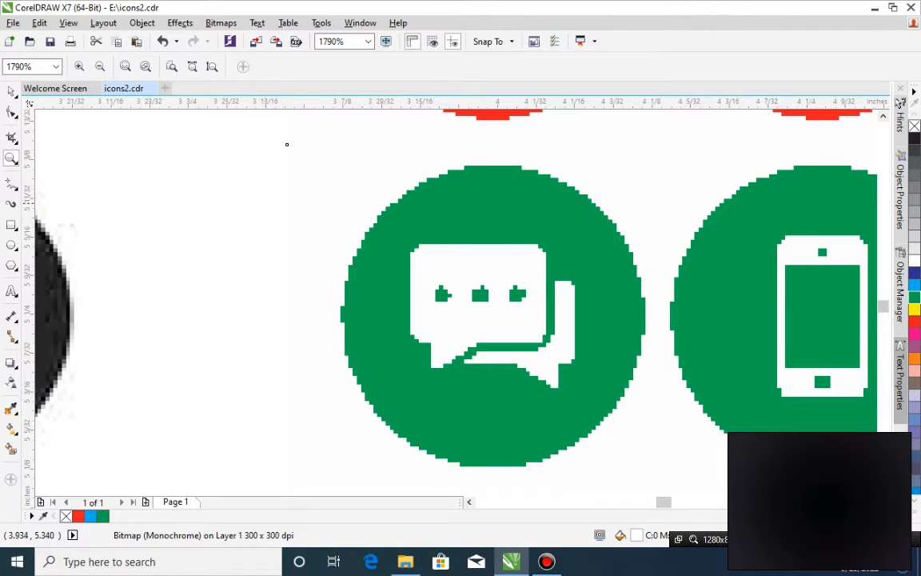
left_click_drag(278, 147, 774, 499)
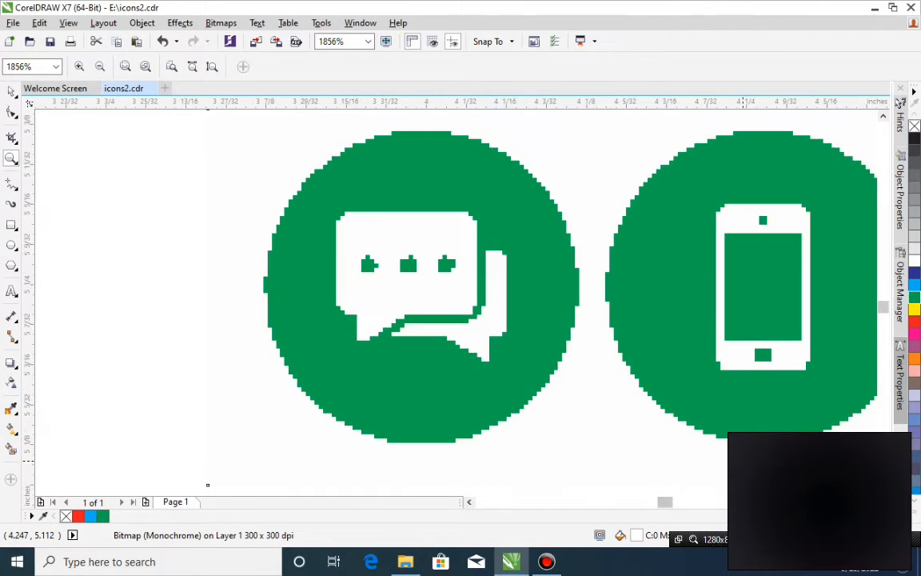
scroll(716, 384, "up", 2)
scroll(717, 384, "down", 4)
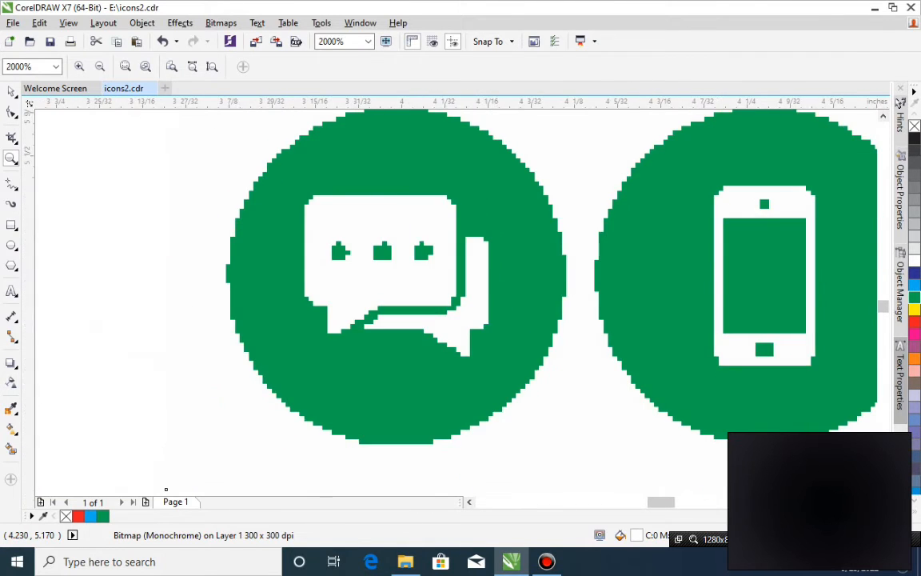
scroll(714, 383, "down", 2)
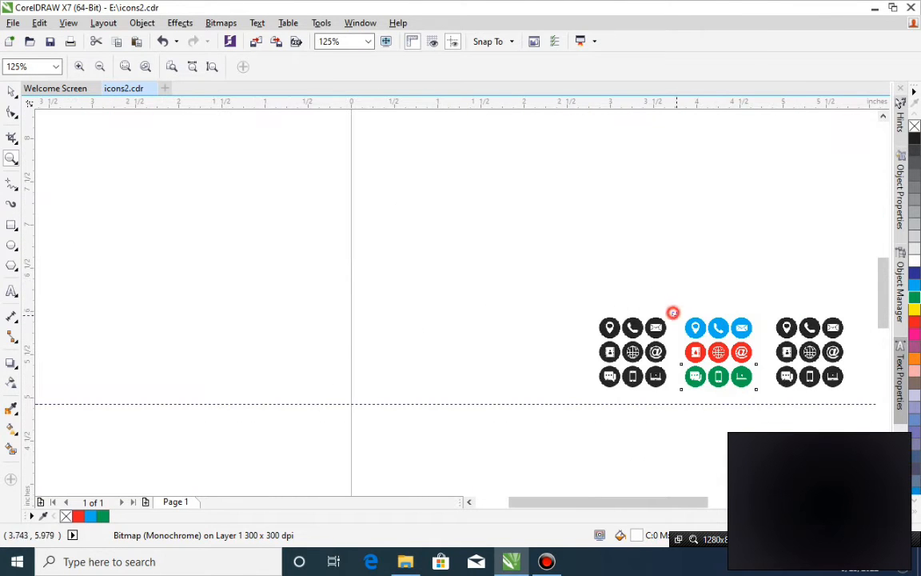
left_click_drag(753, 366, 764, 367)
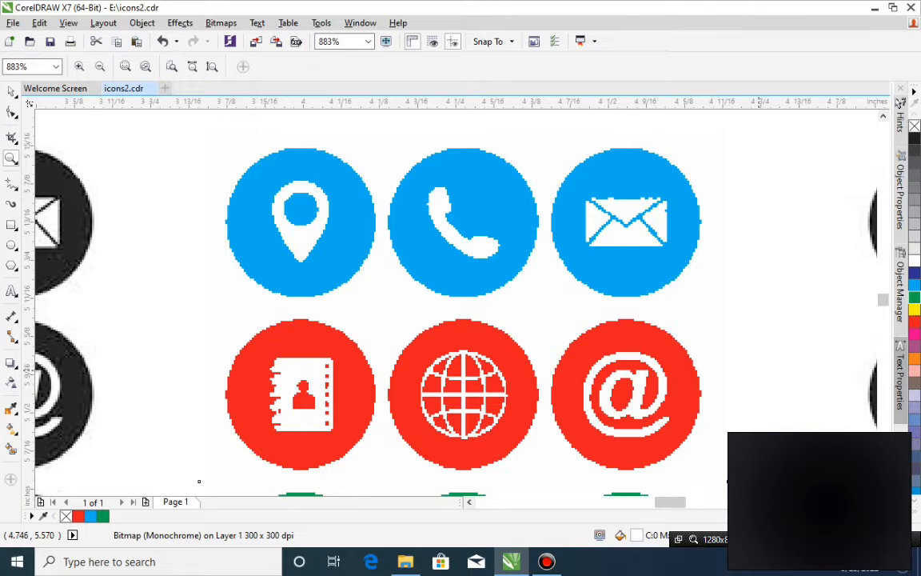
scroll(757, 369, "up", 3)
scroll(757, 368, "down", 7)
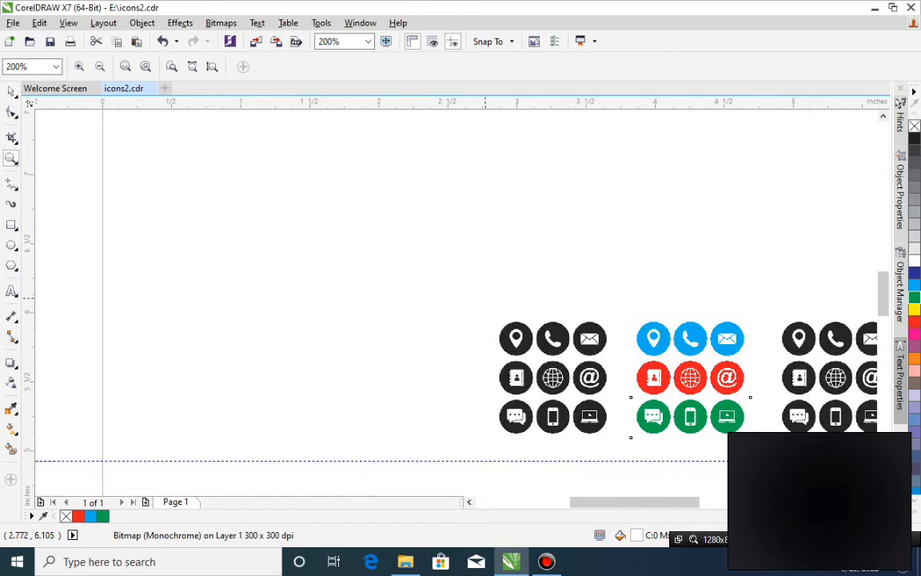
left_click_drag(442, 277, 817, 461)
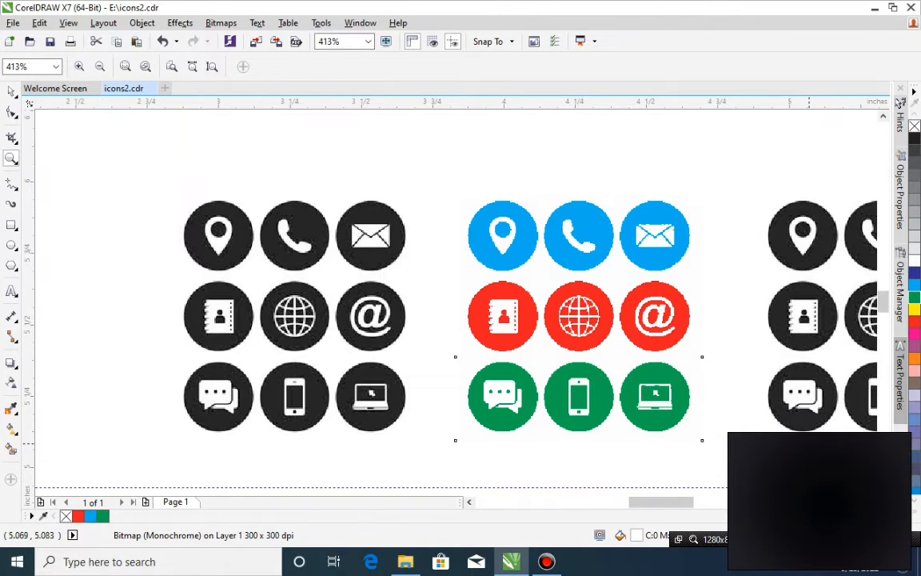
Move the original grayscale icon sheet further away from the colored rows, to about X 2.66 in and Y 5.57 in.
key("space")
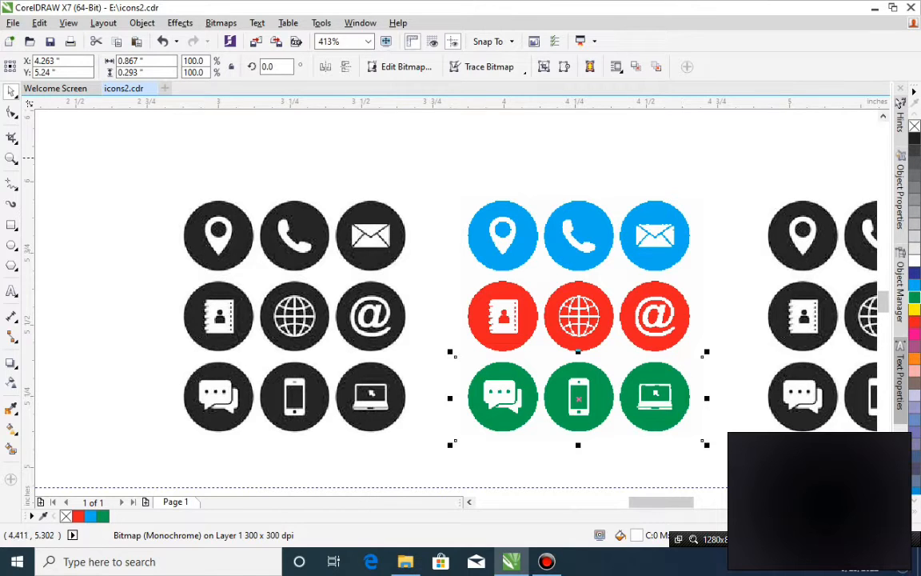
left_click(365, 328)
left_click_drag(389, 326, 171, 315)
left_click(469, 501)
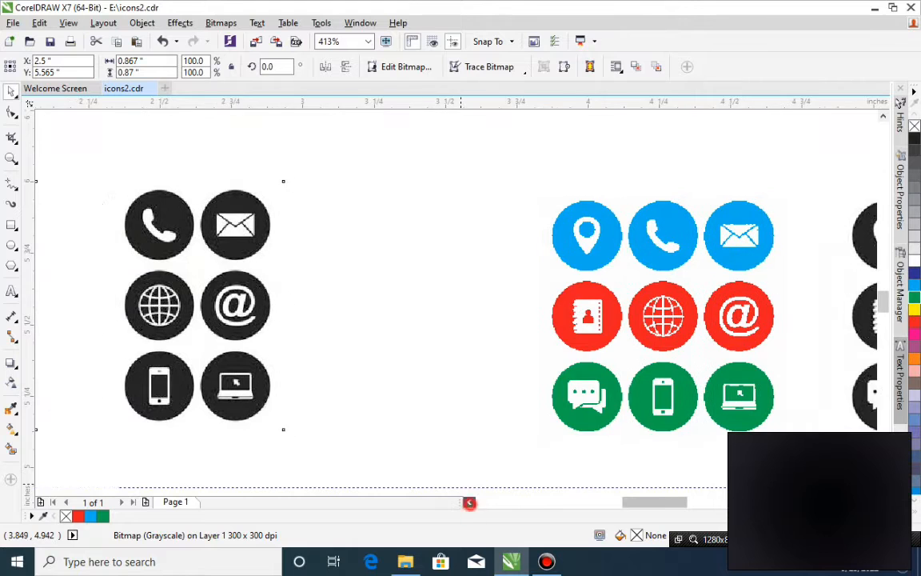
left_click(470, 501)
left_click_drag(320, 302, 367, 297)
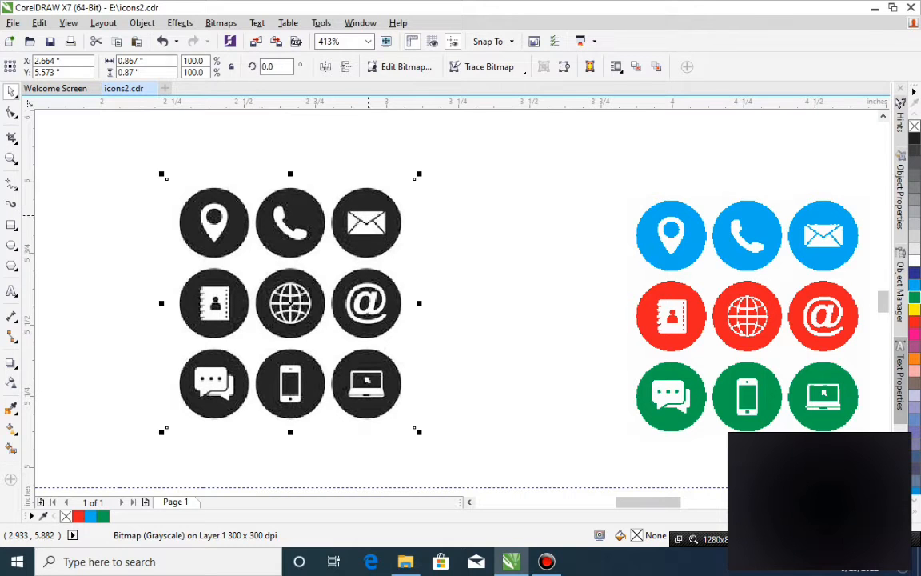
Try tracing the telephone handset of the grayscale sheet with the Freehand tool, and delete the partial line.
key("z")
left_click_drag(148, 169, 479, 269)
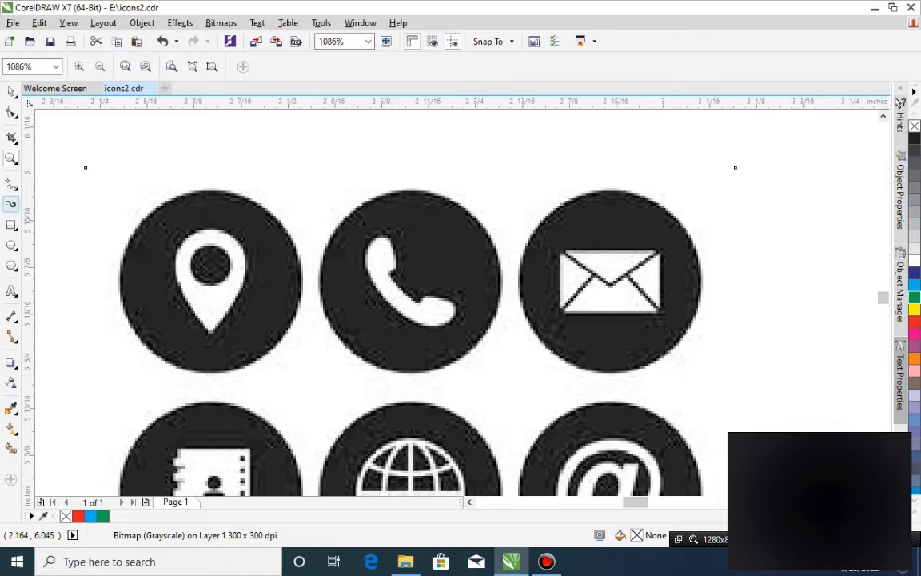
left_click(16, 189)
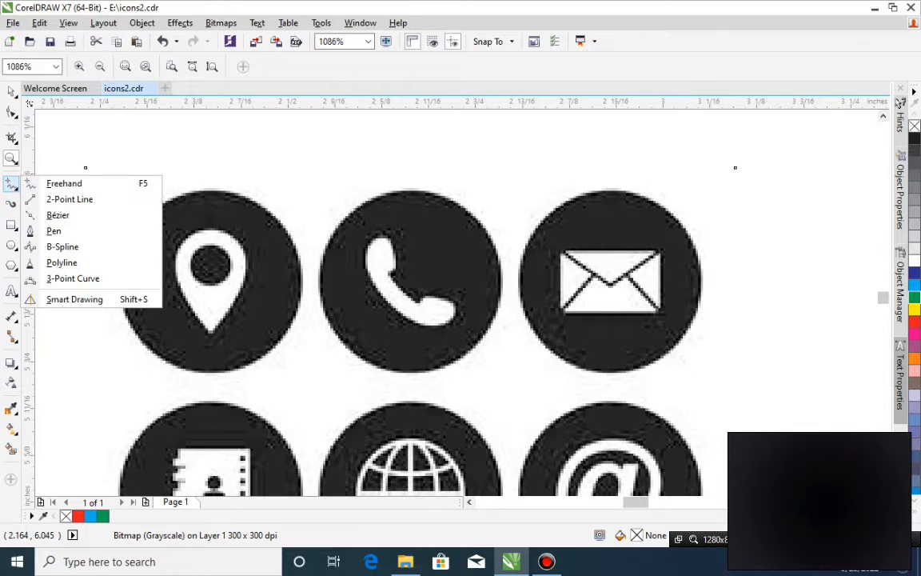
left_click(69, 199)
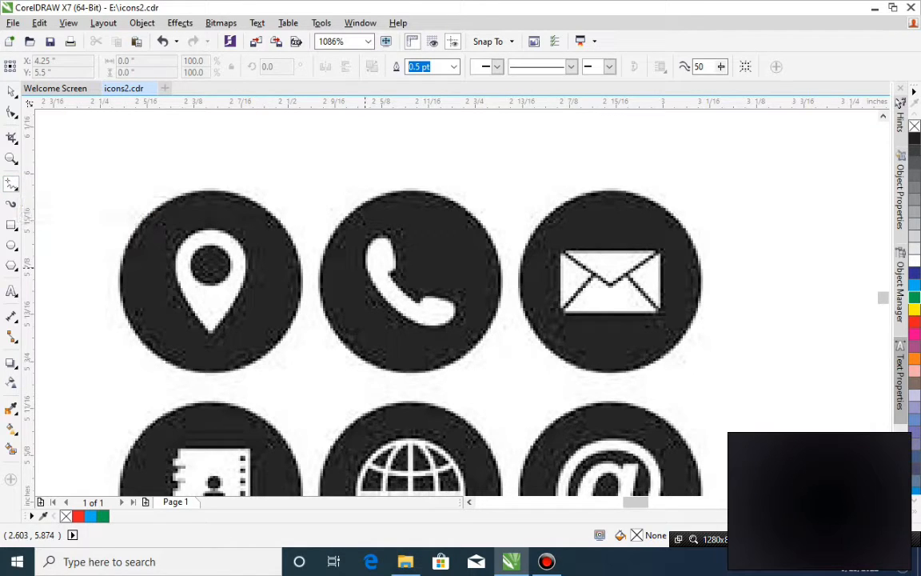
left_click(390, 268)
left_click(390, 269)
left_click(390, 238)
left_click(393, 266)
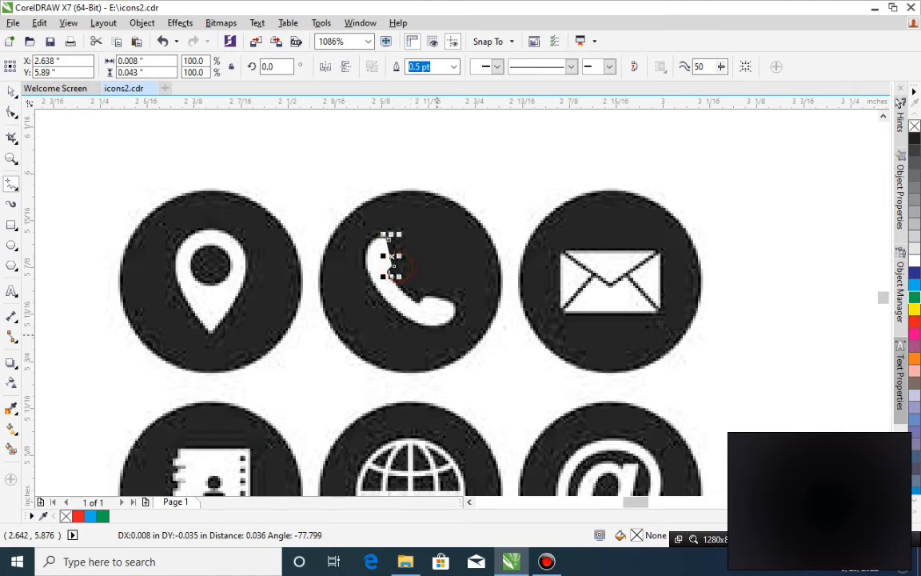
key("space")
key("Delete")
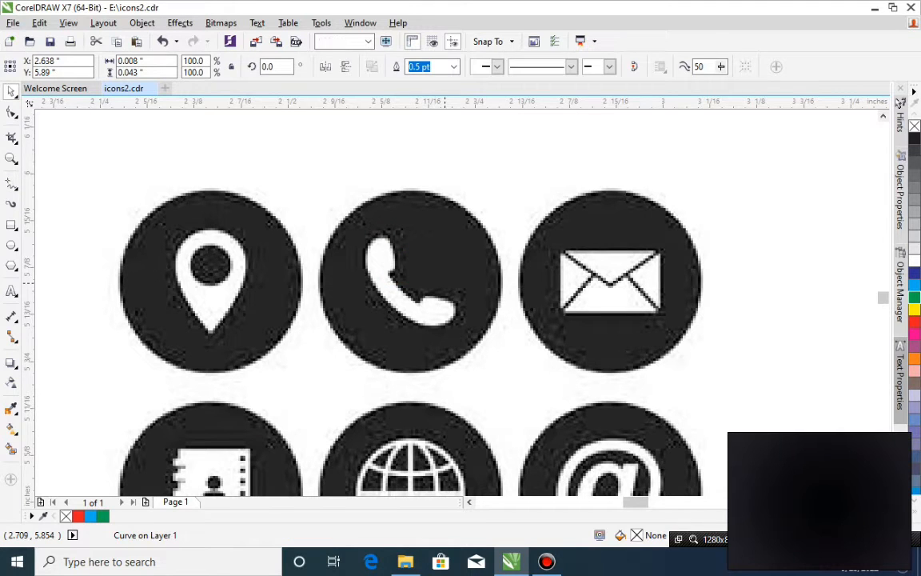
Trace the white telephone handset in the grayscale sheet as a closed Bézier outline, about 0.12 in wide and 0.12 in high.
left_click(11, 183)
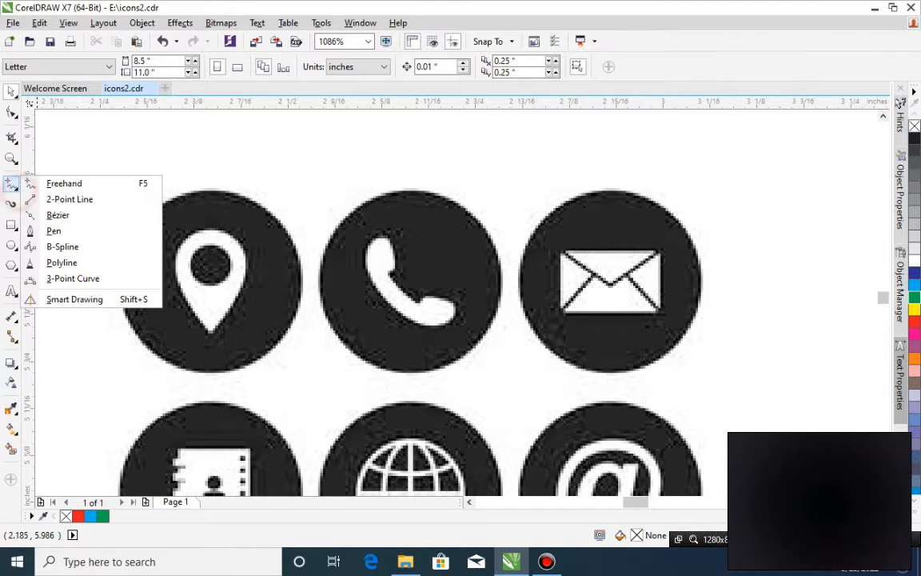
left_click(71, 212)
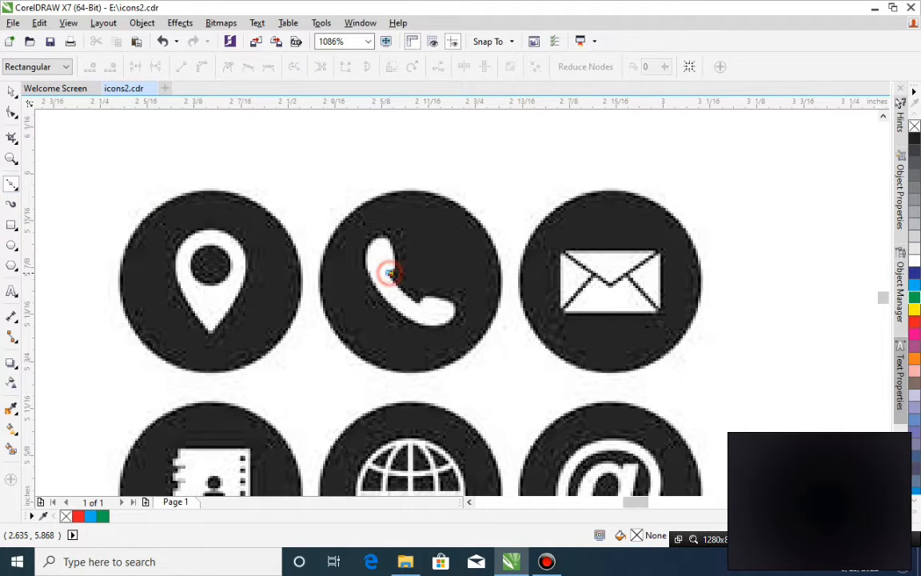
left_click(391, 267)
left_click(391, 245)
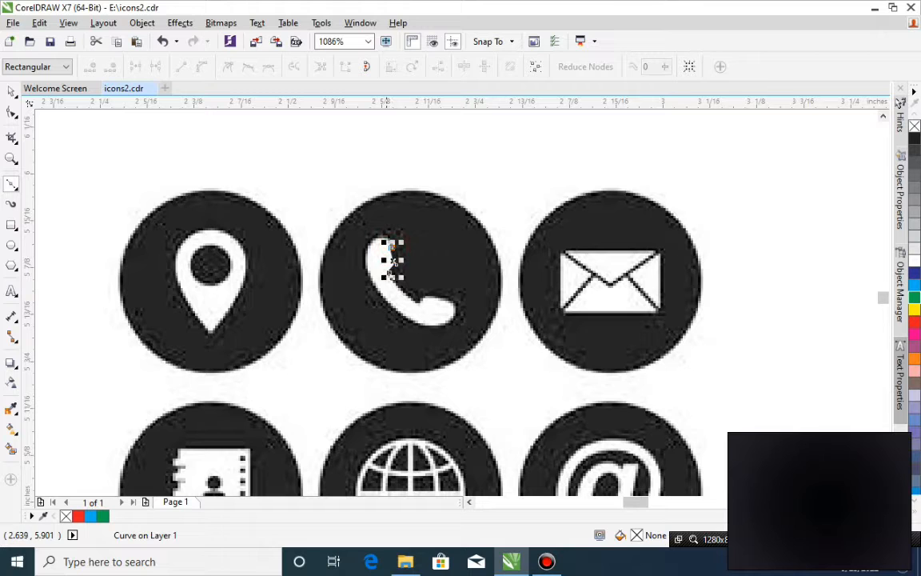
left_click(382, 234)
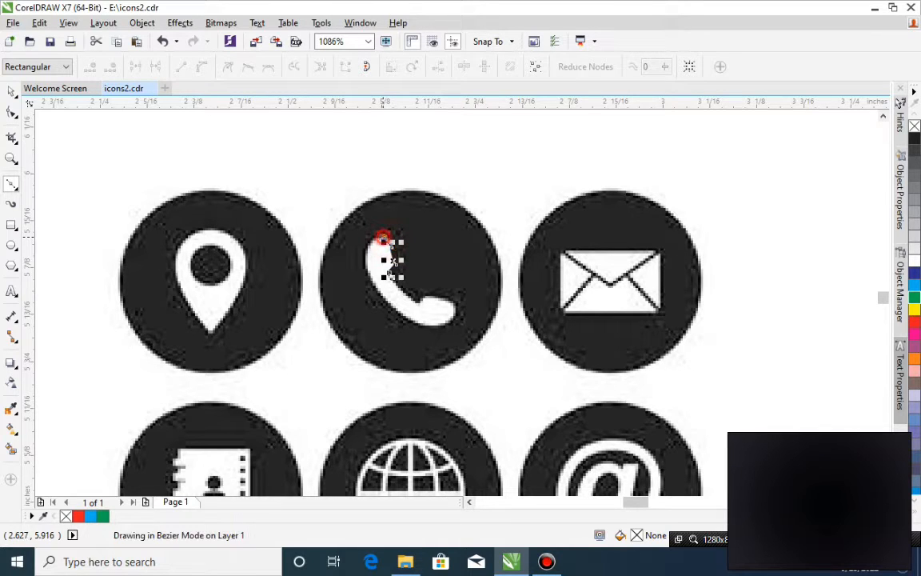
left_click(371, 235)
left_click(362, 253)
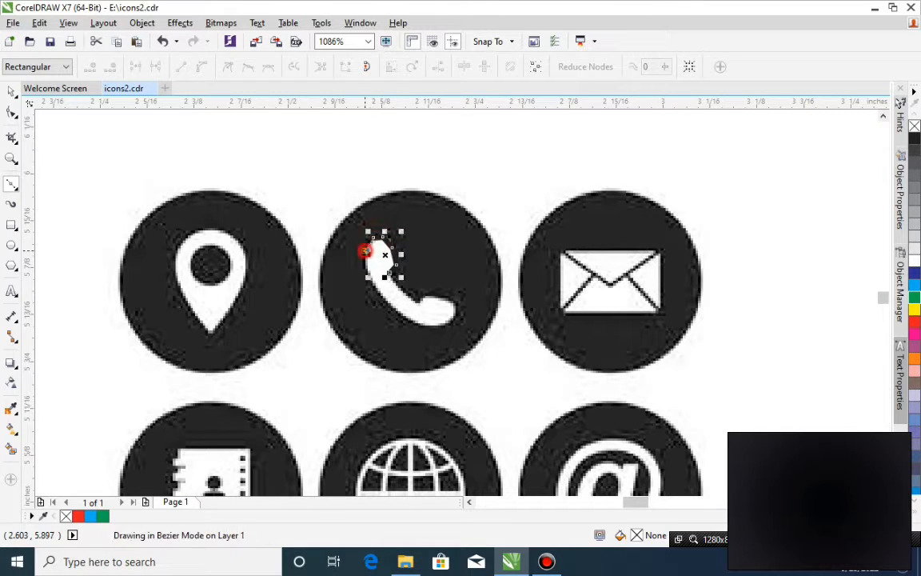
left_click(366, 264)
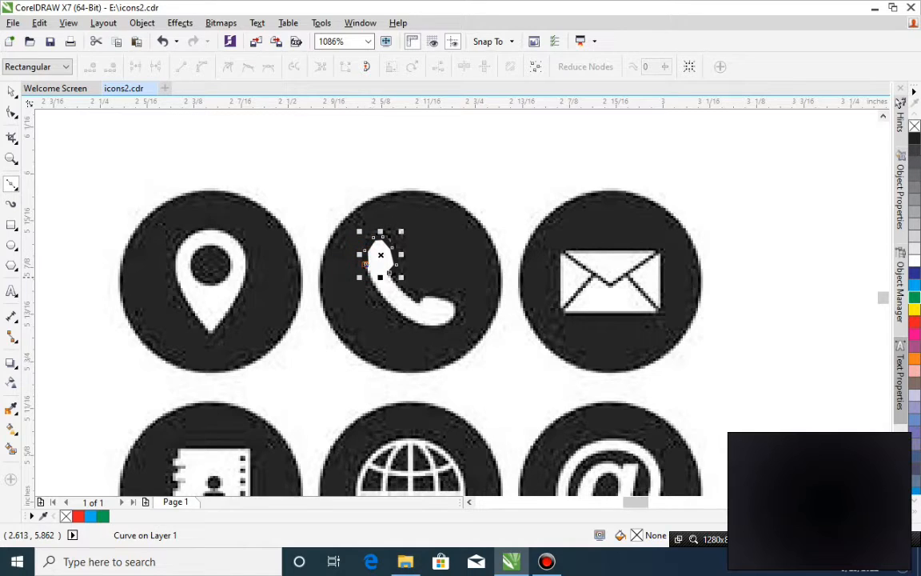
left_click(377, 295)
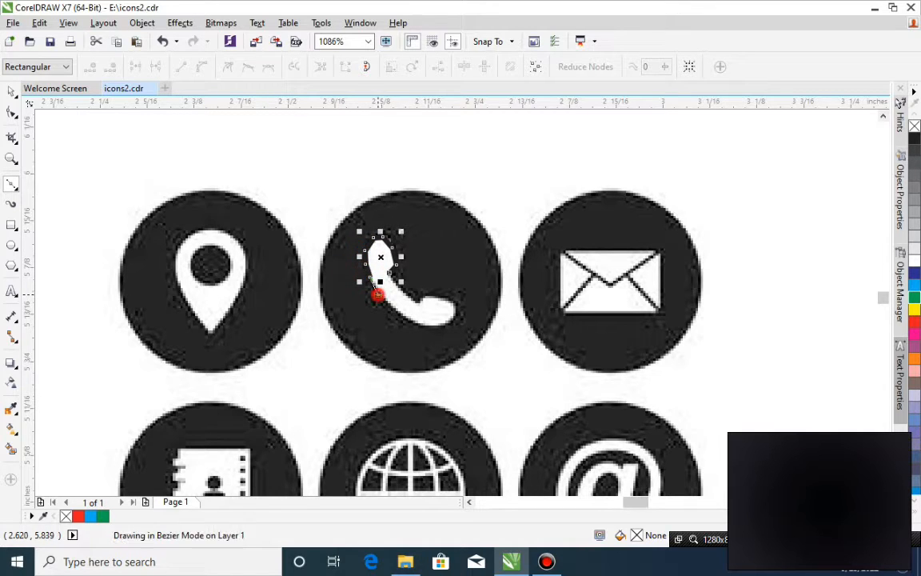
left_click(390, 305)
left_click(402, 316)
left_click(416, 321)
left_click(430, 323)
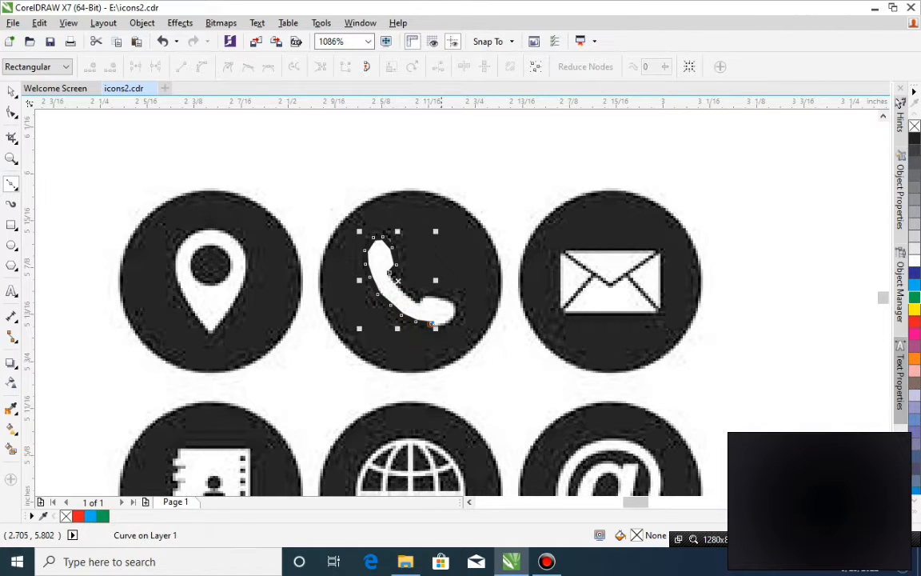
left_click(442, 315)
left_click(452, 312)
left_click(446, 304)
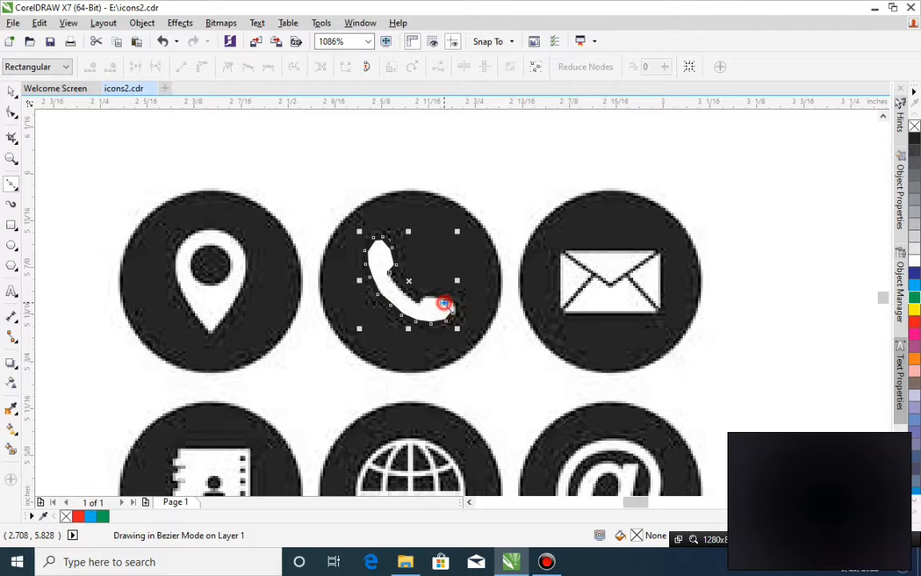
left_click(434, 296)
left_click(423, 294)
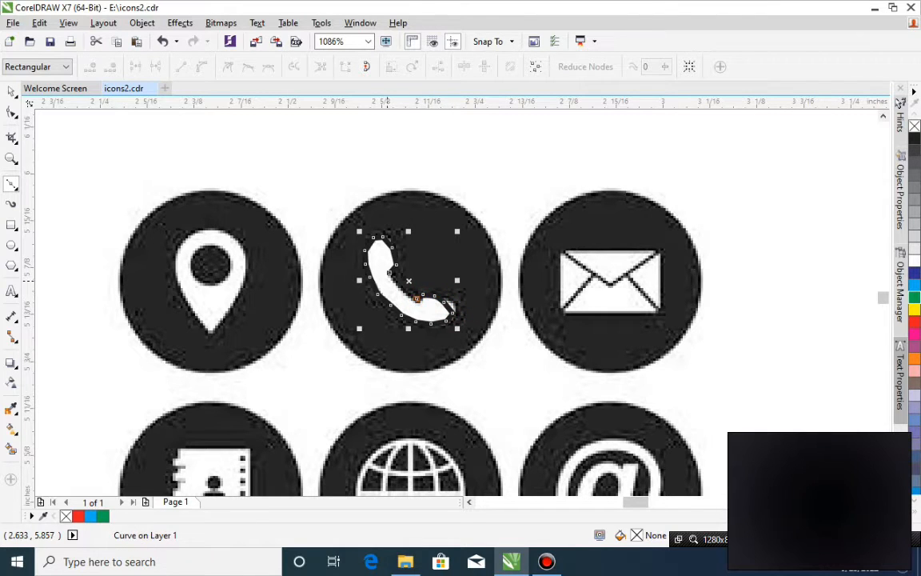
left_click(388, 273)
left_click(381, 237)
Reshape the mouthpiece end of the traced handset outline to fit the icon, and delete the surplus node there.
left_click(11, 112)
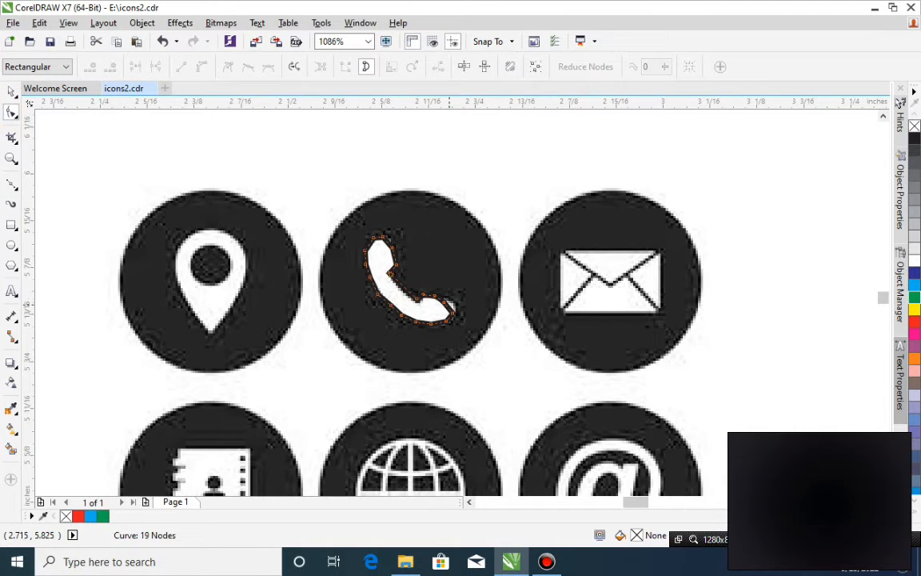
mouse_move(445, 301)
left_mouse_down()
mouse_move(456, 301)
mouse_move(449, 308)
left_mouse_up()
left_click(456, 312)
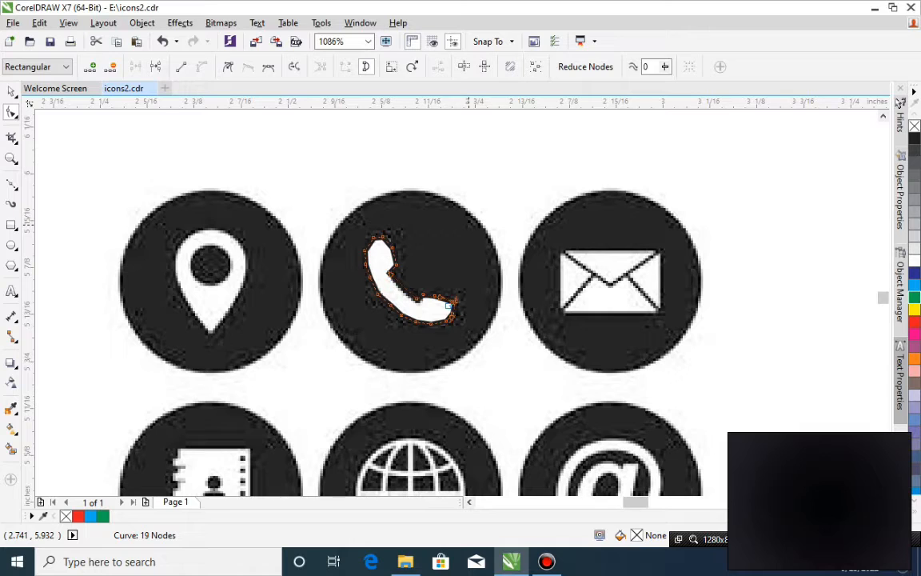
key("Delete")
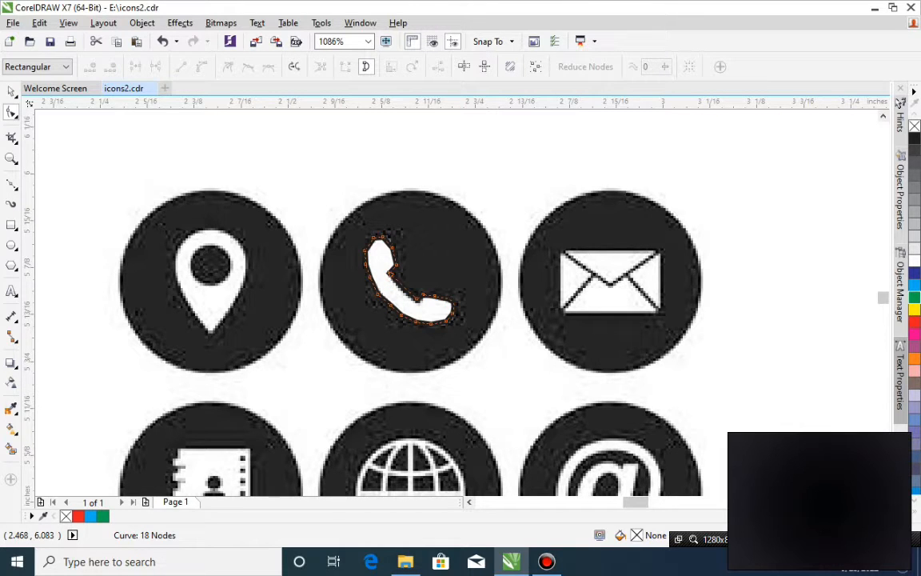
left_click(10, 91)
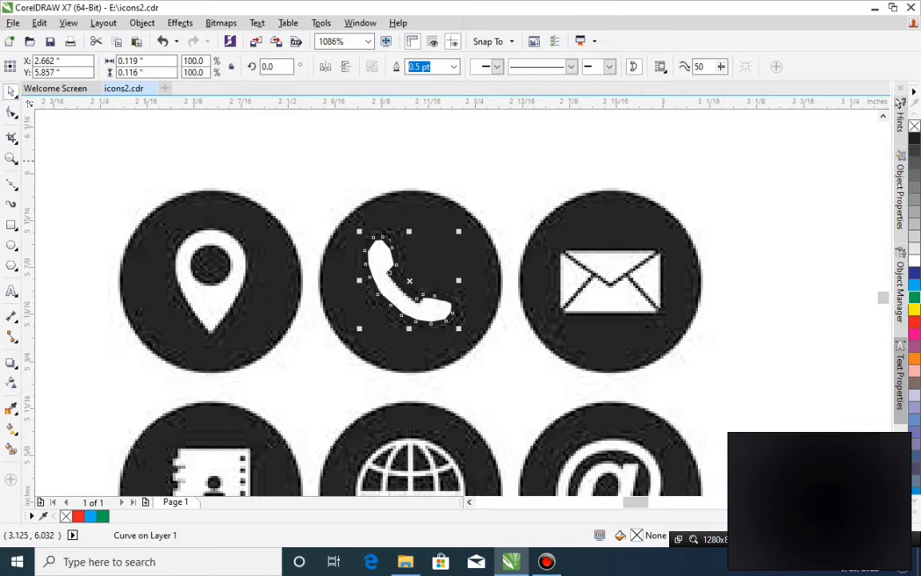
Draw an ellipse about 0.25 in wide and 0.23 in high over the telephone icon's circle and fill it with black.
left_click(12, 245)
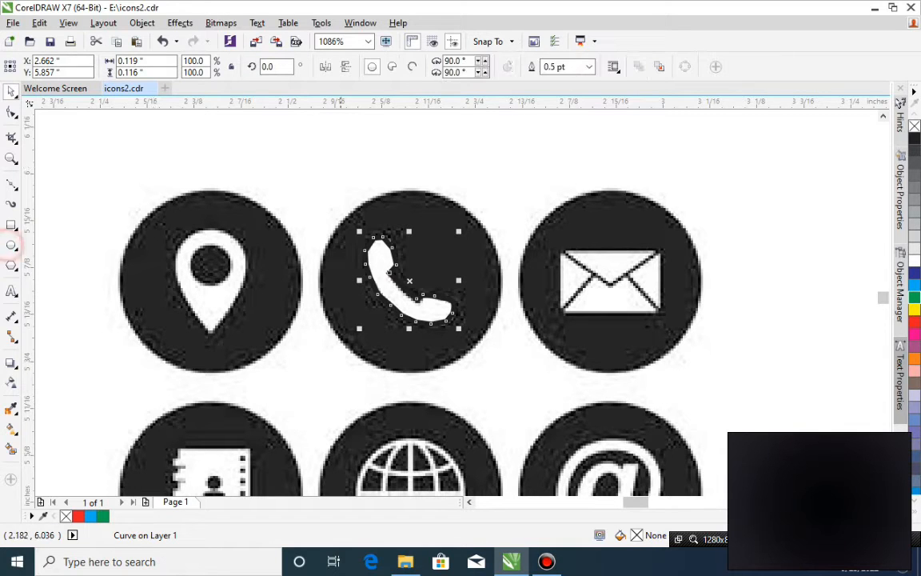
left_click_drag(299, 196, 506, 372)
left_click_drag(337, 267, 359, 267)
left_click_drag(536, 280, 514, 286)
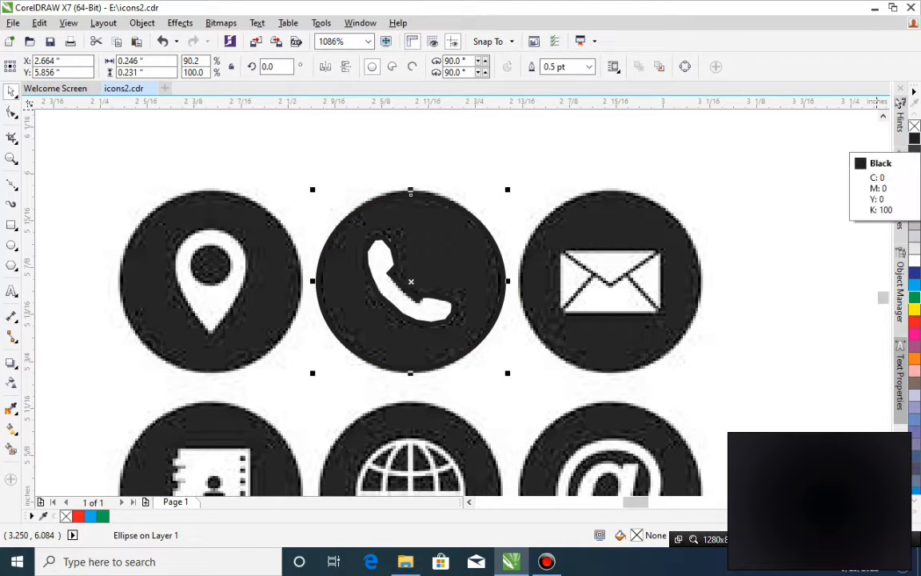
left_click(914, 139)
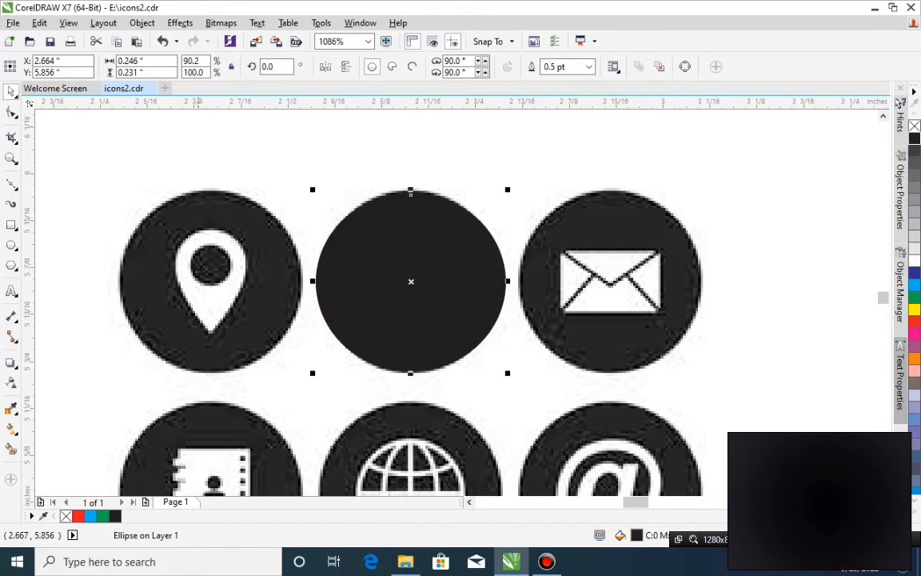
Shift the black ellipse and the grayscale icon sheet together to about X 2.669 in and Y 5.593 in.
left_click(238, 390, "shift")
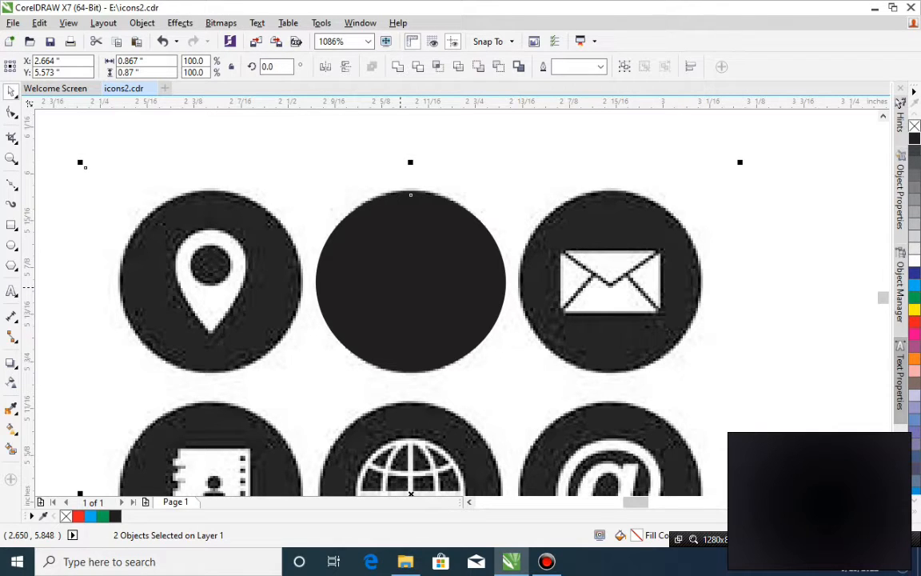
left_click(224, 302)
left_click_drag(437, 257, 541, 256)
left_click(426, 247)
key("ctrl+z")
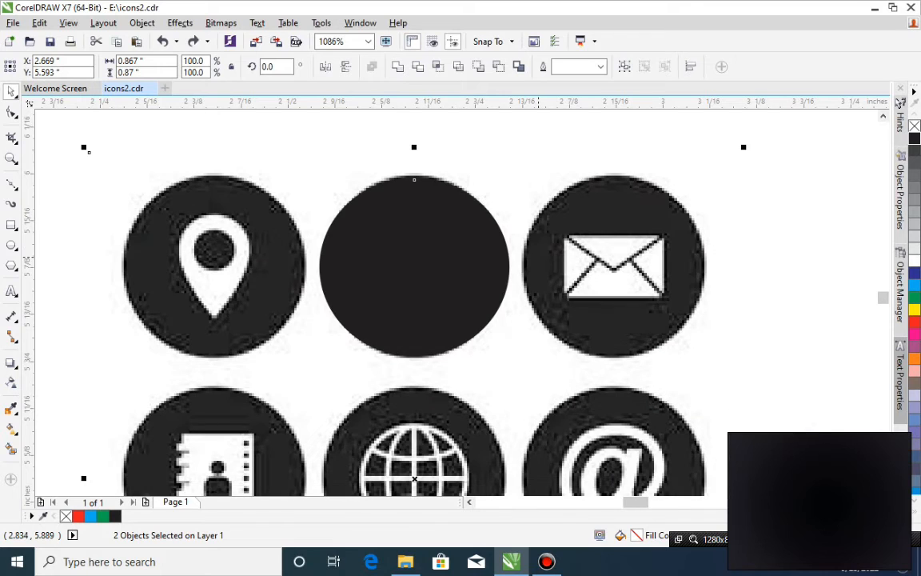
Group the black ellipse with the grayscale icon sheet.
left_click(822, 284)
left_click(414, 271)
left_click(210, 390, "shift")
scroll(336, 219, "down", 2)
left_click_drag(118, 172, 422, 276)
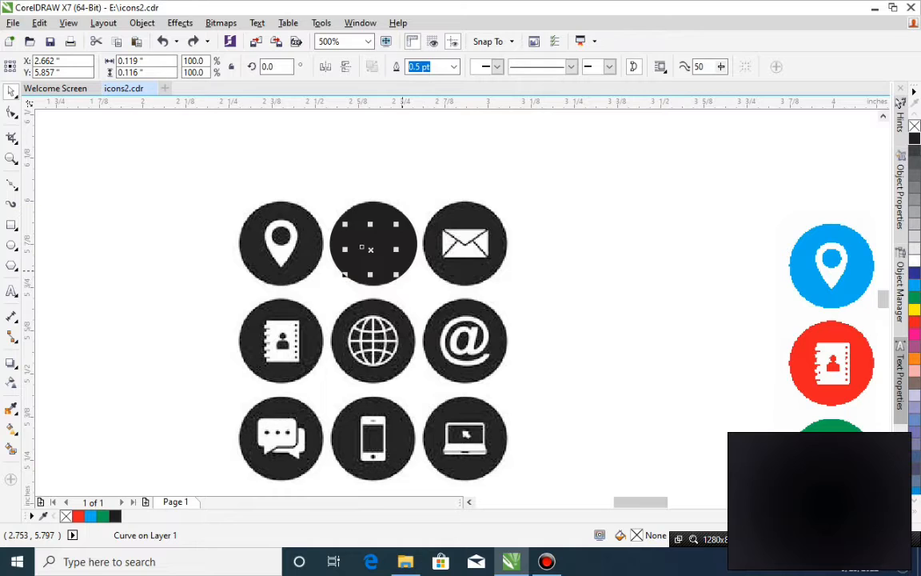
left_click(374, 254)
left_click(497, 356, "shift")
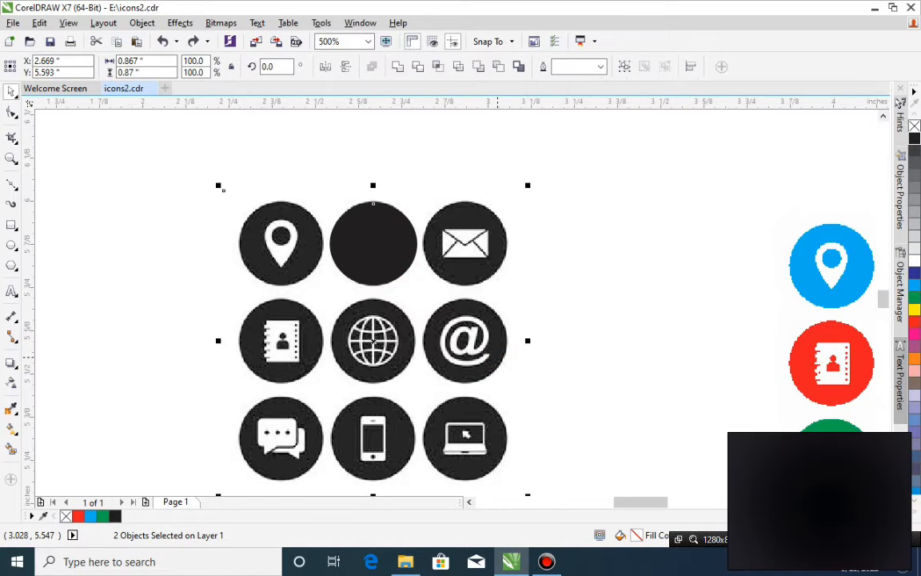
key("ctrl+g")
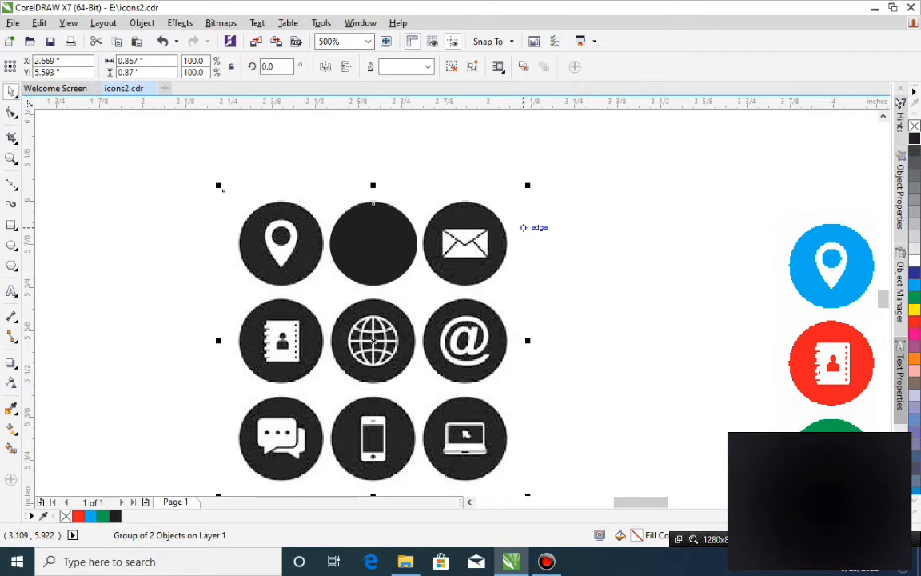
Ungroup the black ellipse and the grayscale icon sheet.
scroll(515, 227, "down", 2)
scroll(519, 243, "down", 1)
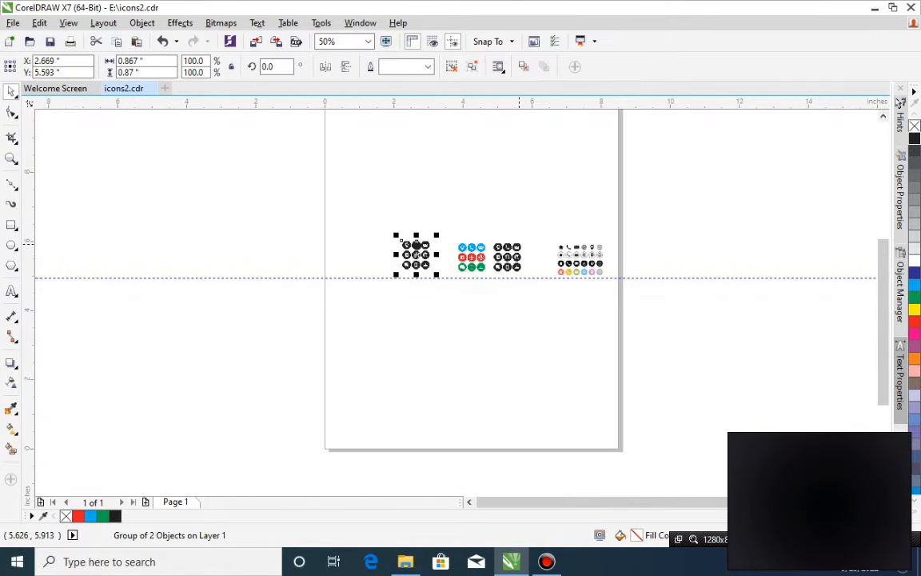
key("z")
left_click_drag(481, 279, 364, 203)
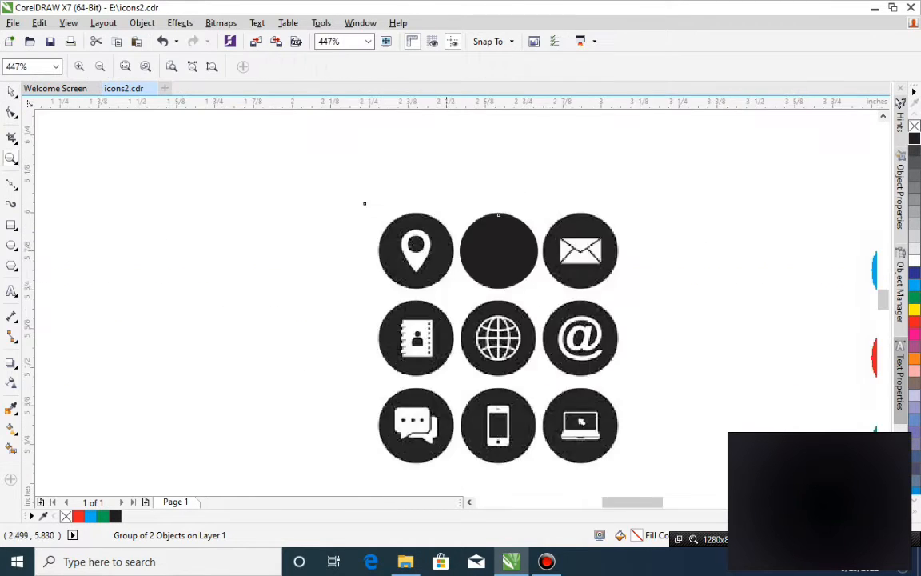
key("space")
left_click(493, 240)
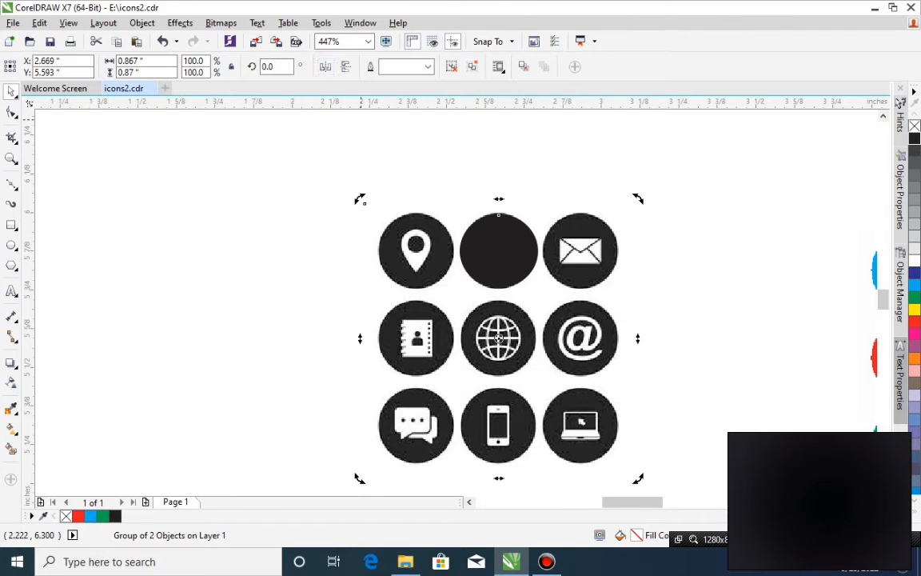
left_click(446, 66)
Fill the traced telephone handset on the black ellipse with white.
left_click_drag(417, 190, 531, 289)
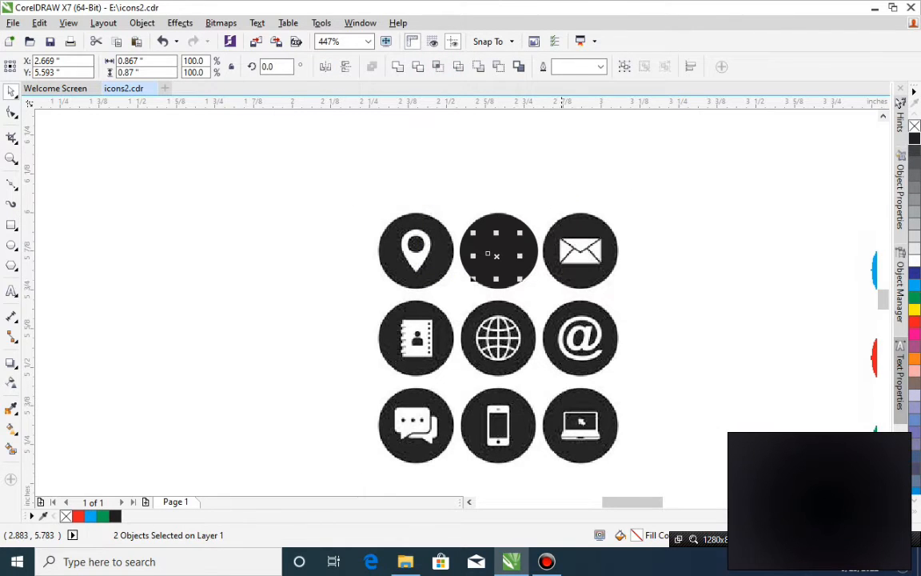
left_click(914, 260)
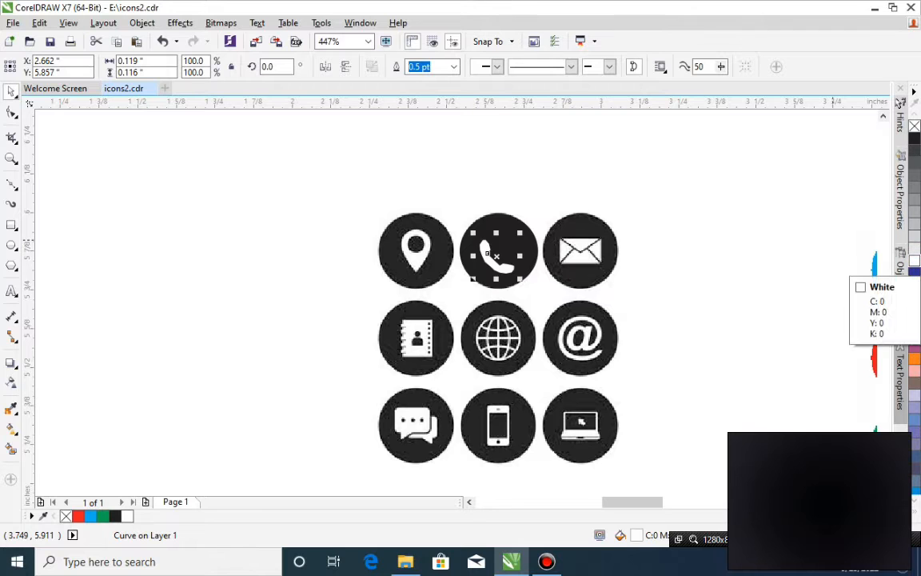
key("space")
left_click_drag(336, 166, 660, 428)
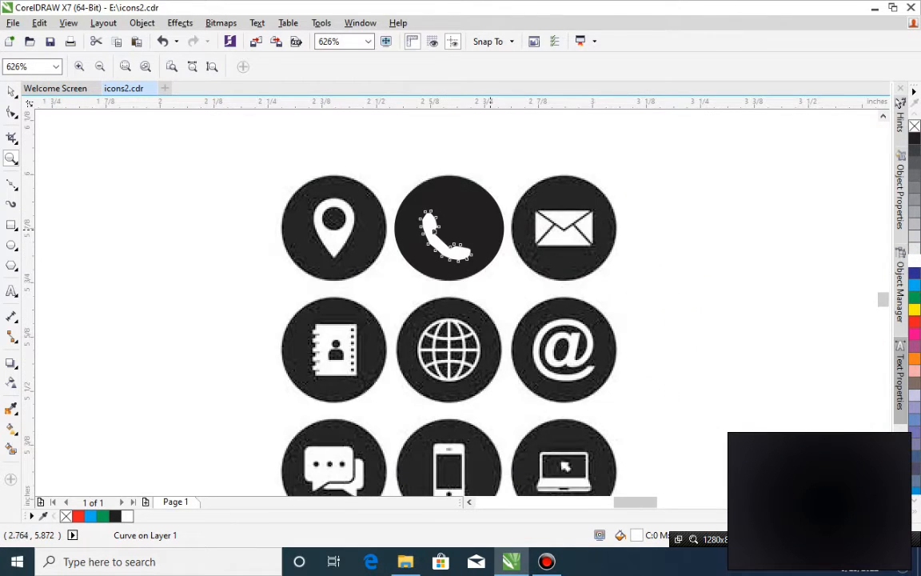
key("space")
left_click(454, 126)
Smooth the left outer edge of the white handset by converting its three nodes to curves and deleting them.
key("space")
left_click_drag(298, 160, 537, 290)
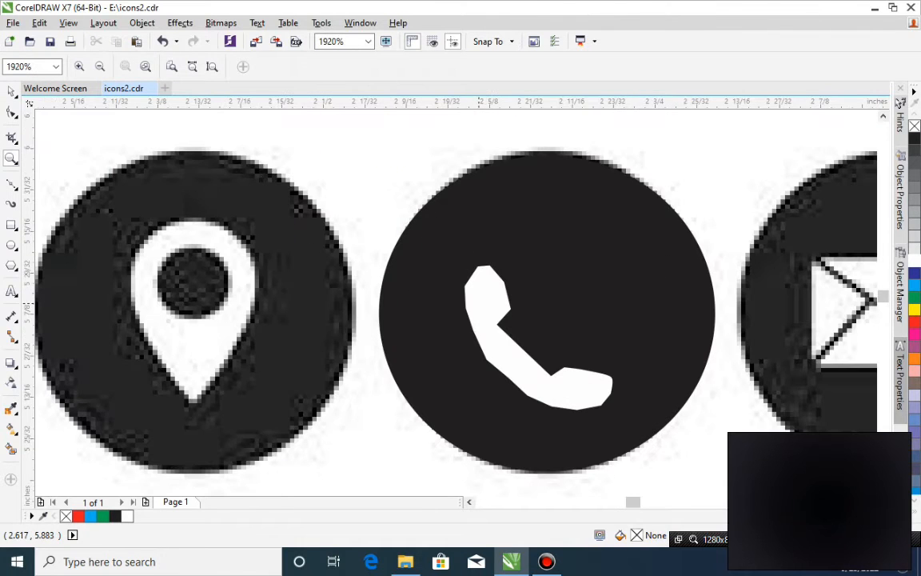
left_click(11, 113)
left_click(467, 314)
left_click_drag(432, 300, 484, 364)
left_click(202, 66)
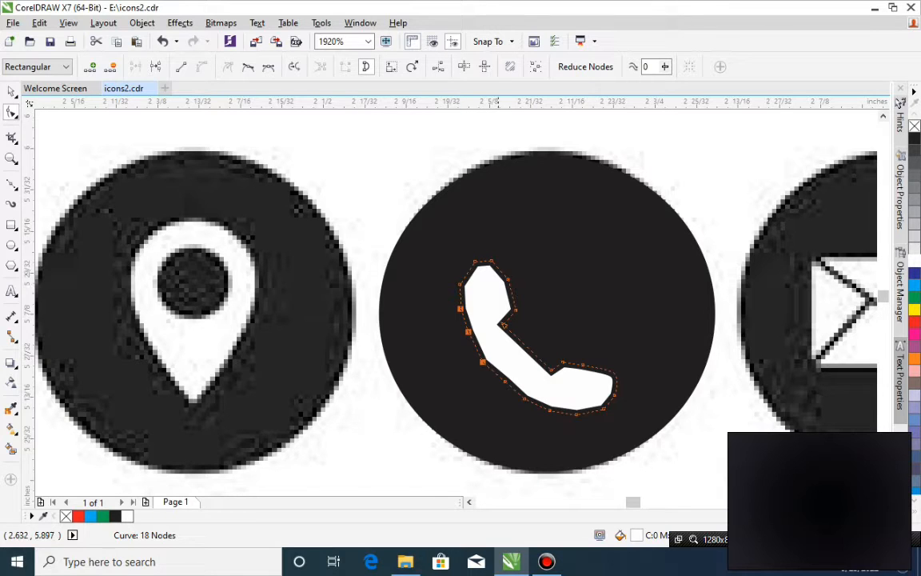
key("Delete")
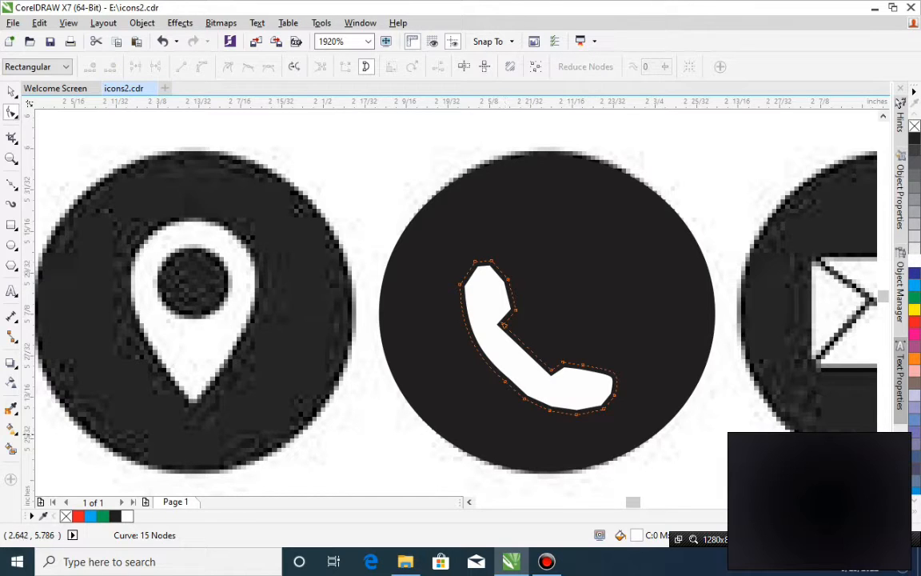
Smooth the handset's lower outer edge by converting three nodes to curves and deleting them, and undo a further node deletion.
left_click(495, 434)
left_click_drag(631, 410, 592, 390)
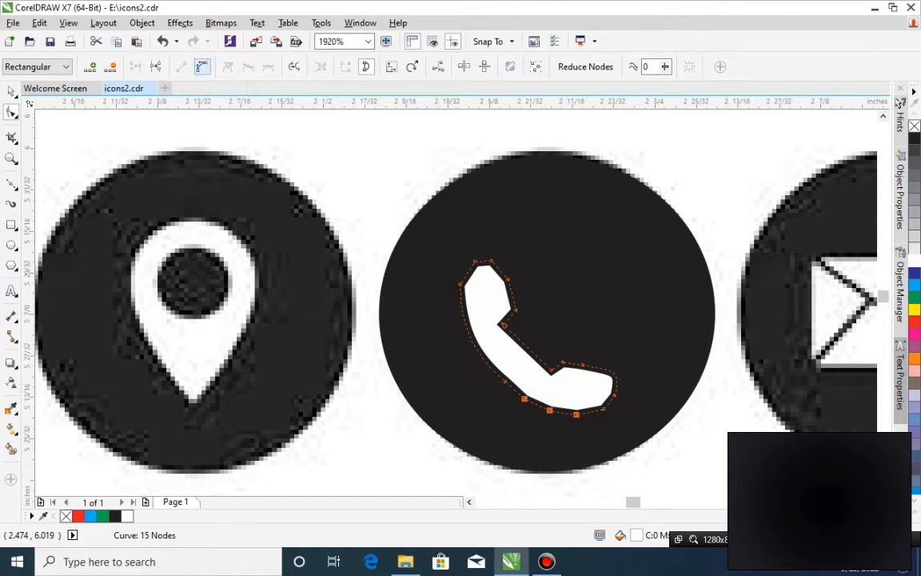
left_click(201, 66)
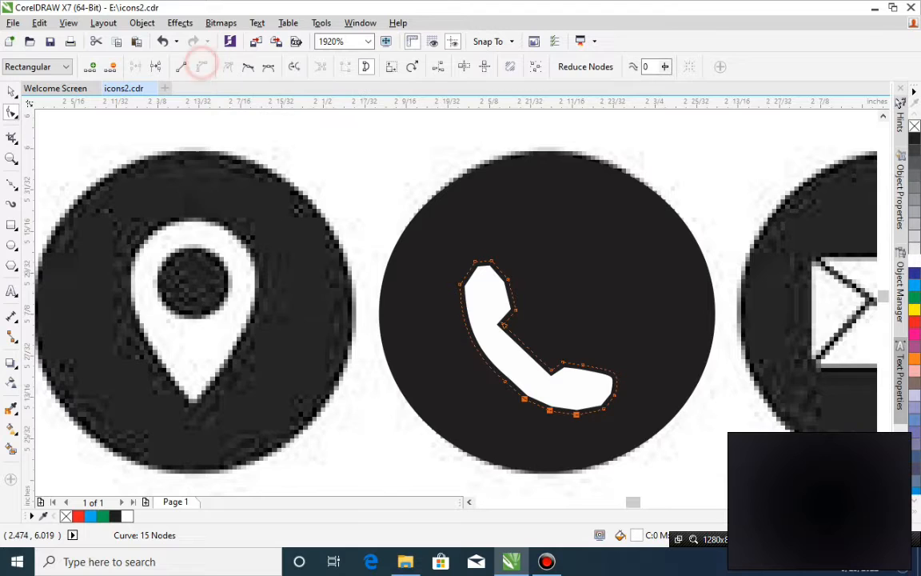
key("Delete")
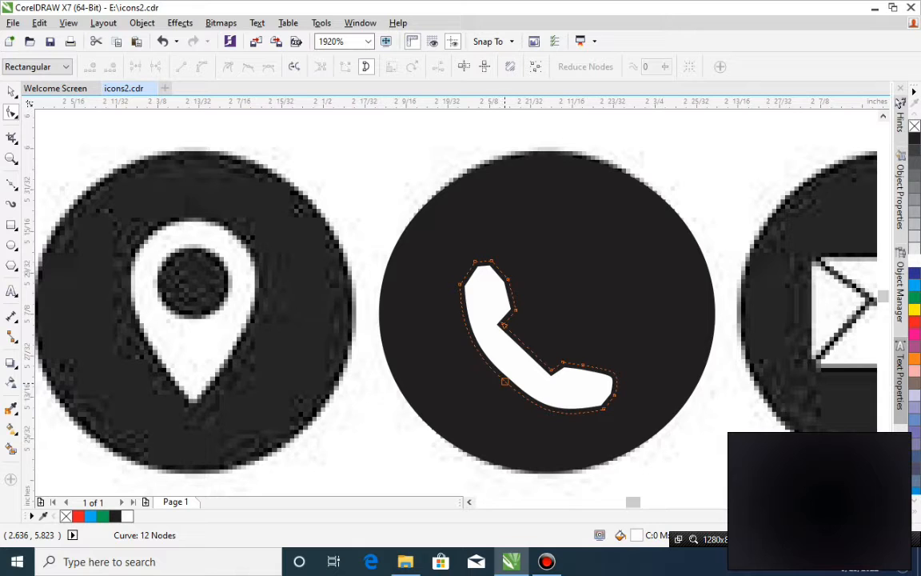
key("Delete")
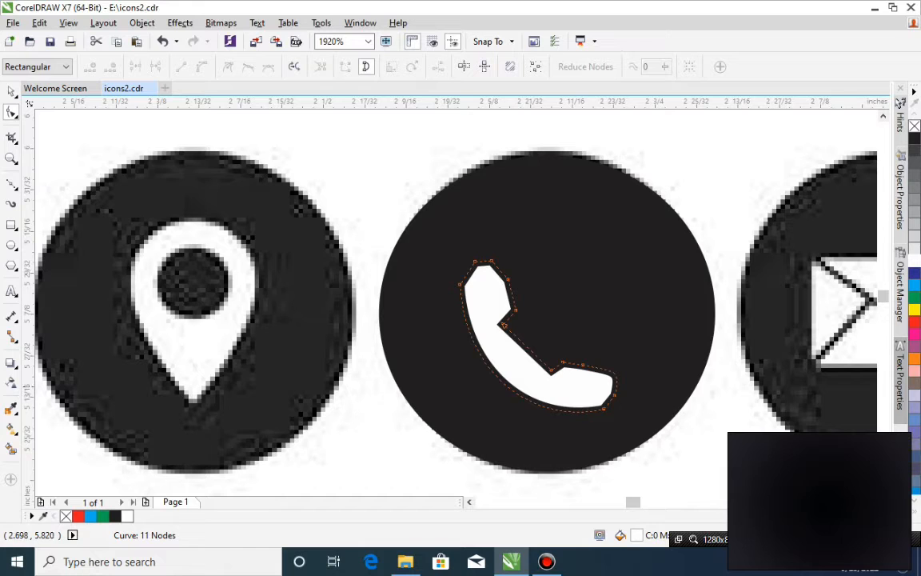
key("ctrl+z")
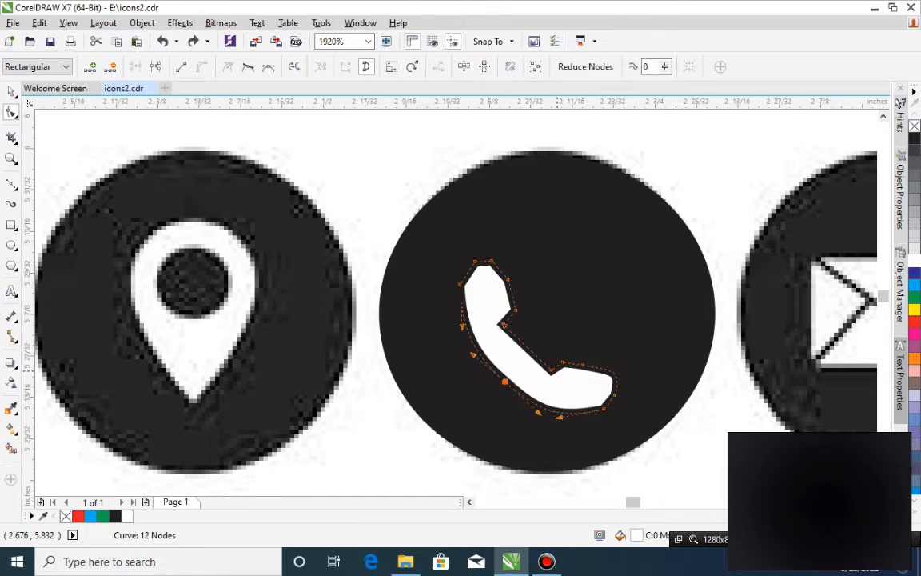
Round the upper tip of the handset's earpiece by converting its two nodes to curves and deleting them.
left_click_drag(530, 238, 469, 268)
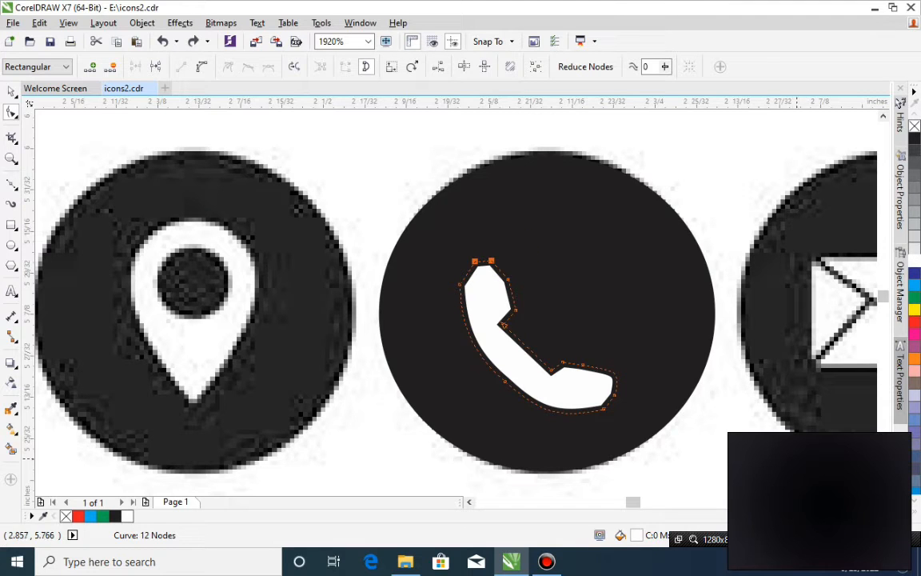
left_click(201, 65)
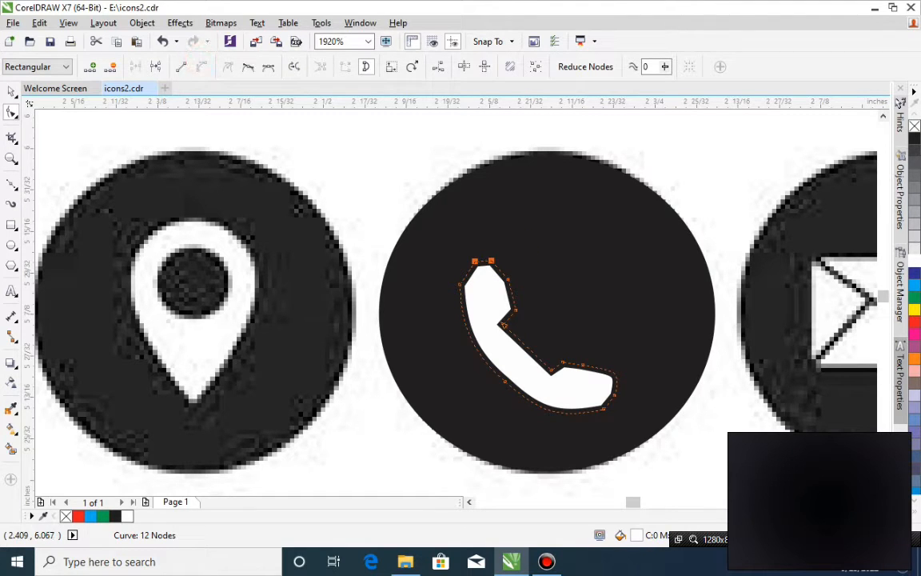
key("Delete")
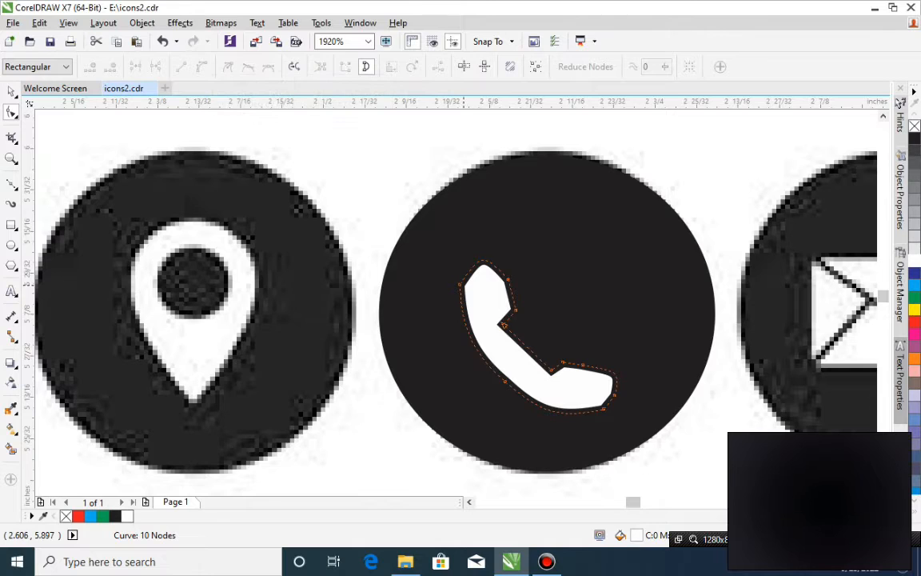
Round the outer end of the handset's mouthpiece by converting its end node to a curve and deleting it.
left_click(516, 310)
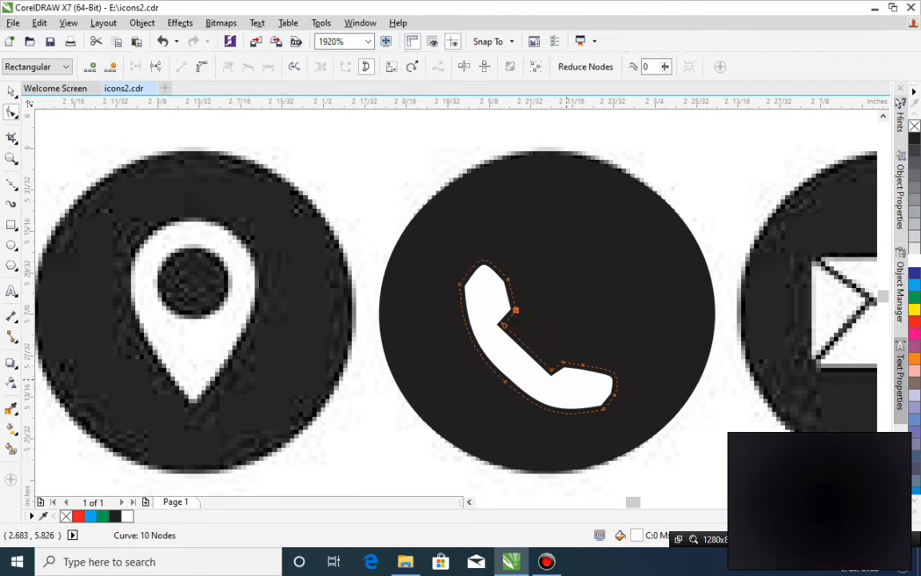
left_click_drag(622, 369, 594, 410)
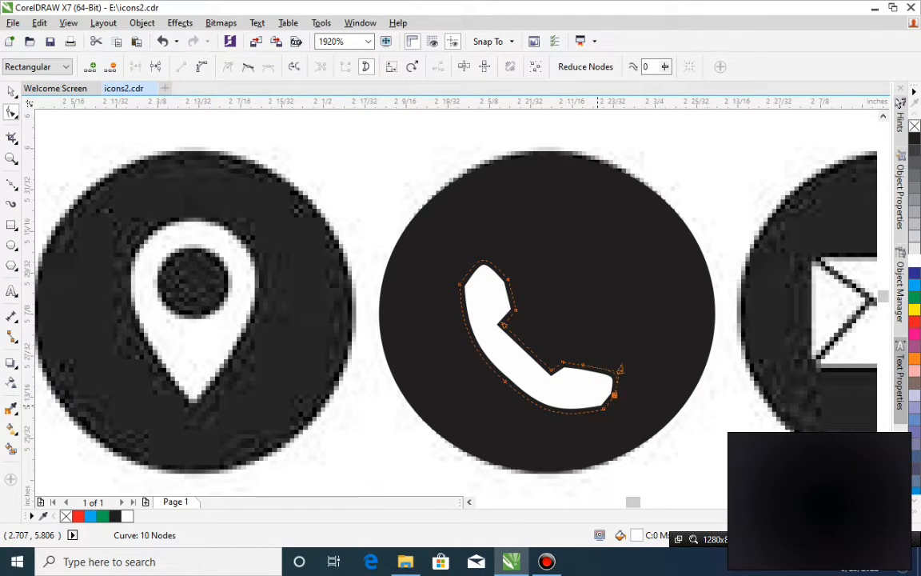
left_click(202, 69)
key("Delete")
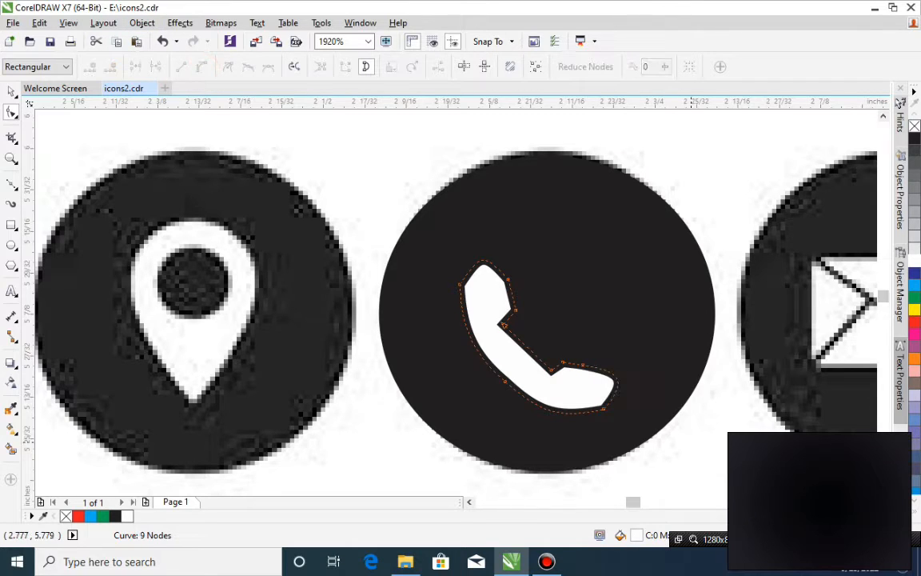
Smooth the right side of the handset's earpiece by converting its upper node to a curve and deleting it.
key("space")
left_click(724, 419)
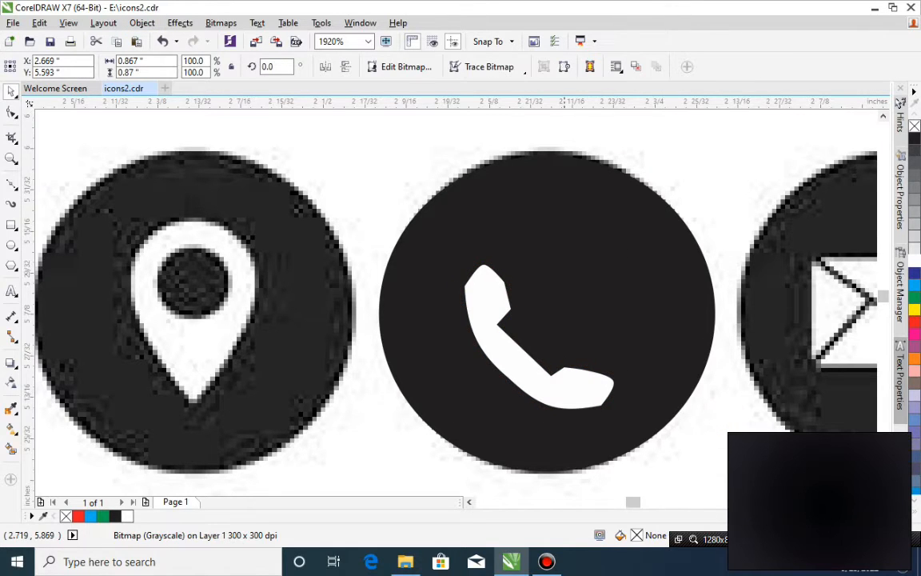
left_click(510, 288)
key("space")
left_click(506, 279)
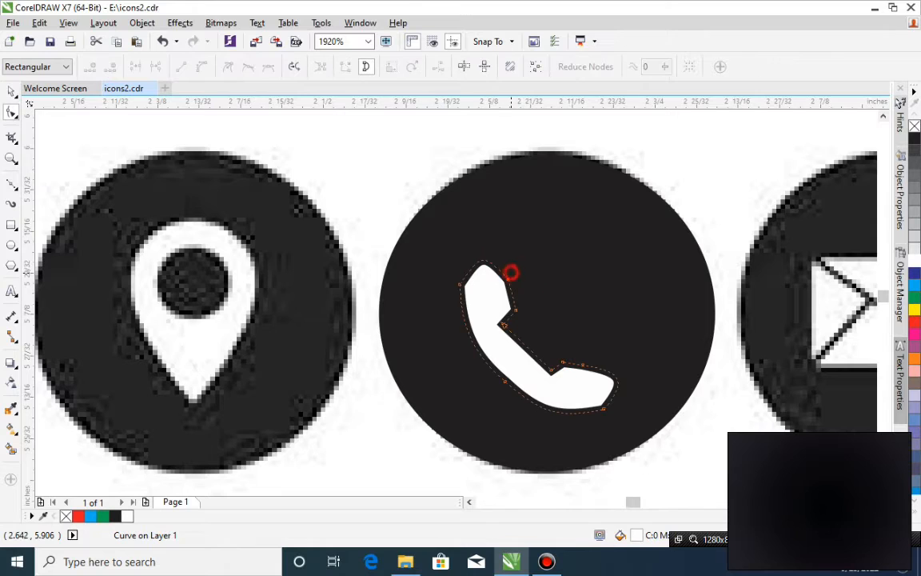
left_click(202, 66)
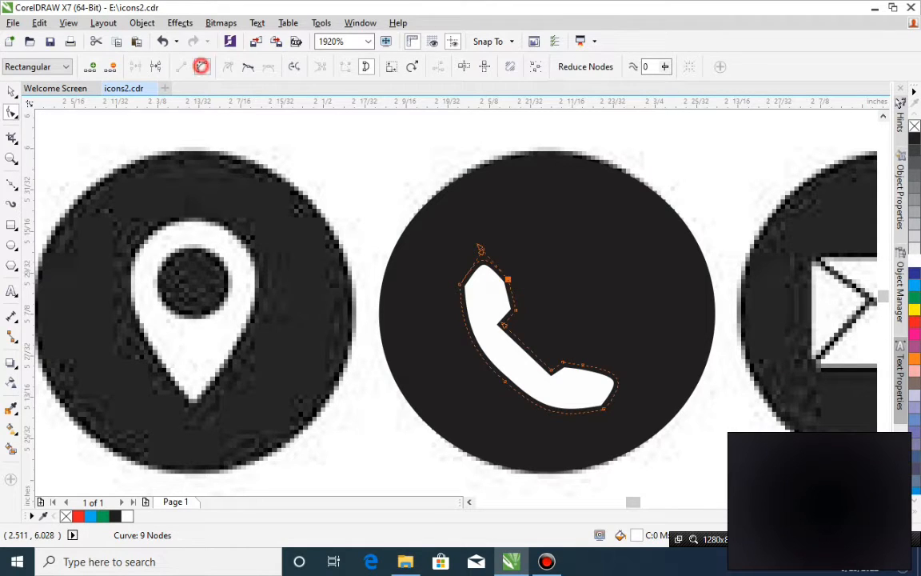
key("space")
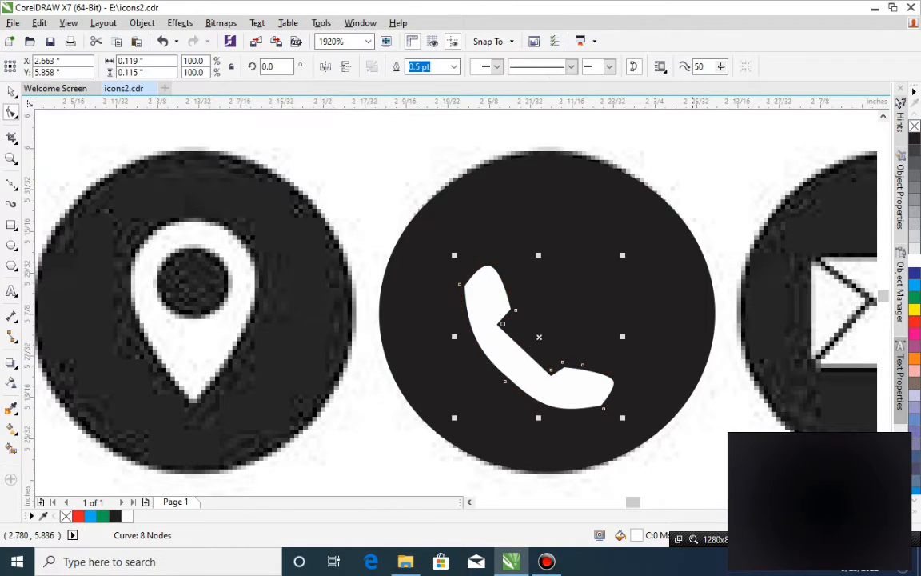
left_click(526, 256)
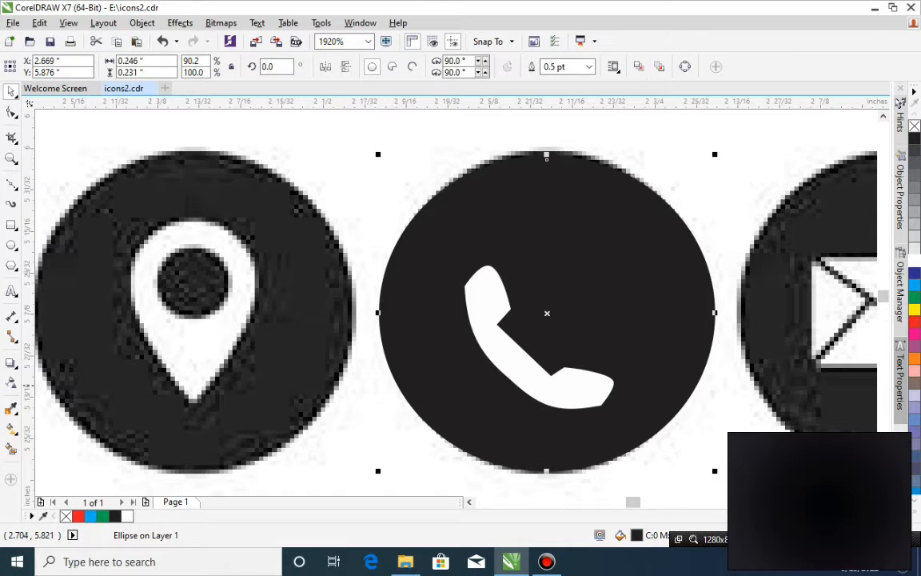
scroll(584, 361, "down", 3)
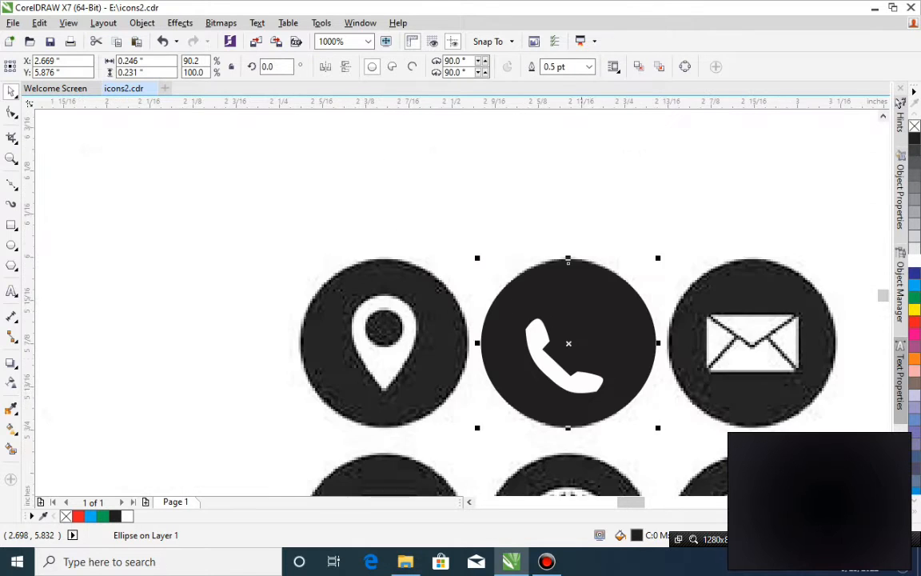
key("z")
left_click_drag(454, 274, 749, 537)
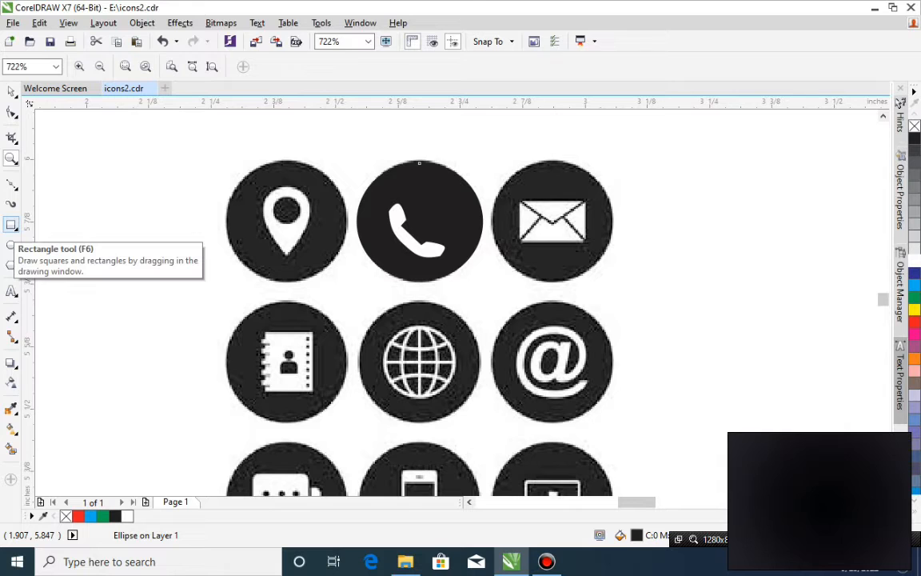
Draw a closed triangle about 0.118 × 0.04 in over the upper flap of the envelope icon.
left_click(11, 224)
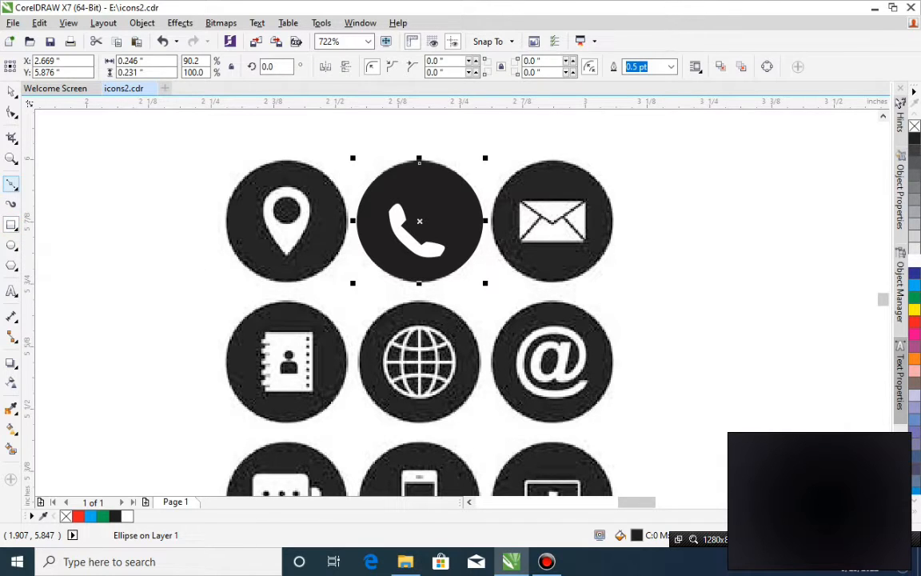
left_click(10, 184)
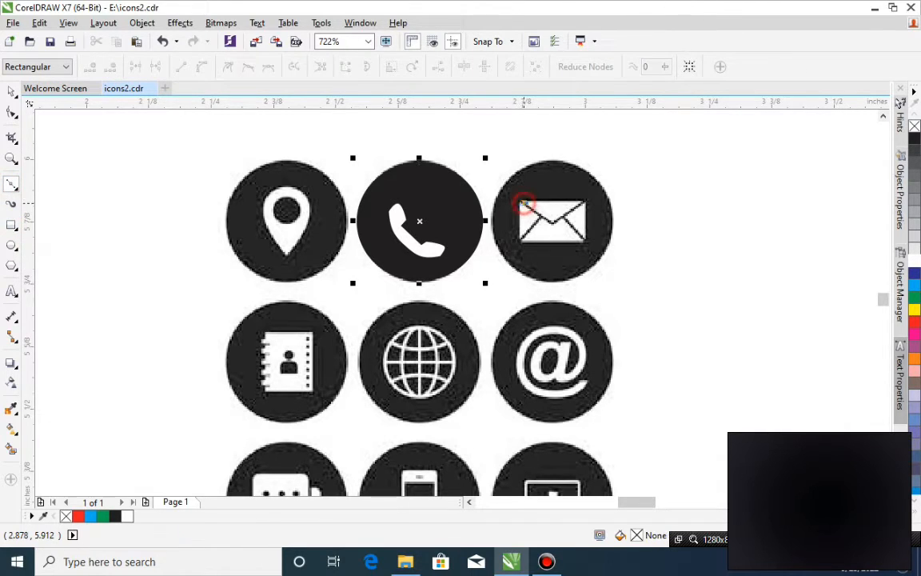
left_click(524, 202)
left_click(550, 223)
left_click(584, 204)
left_click(524, 203)
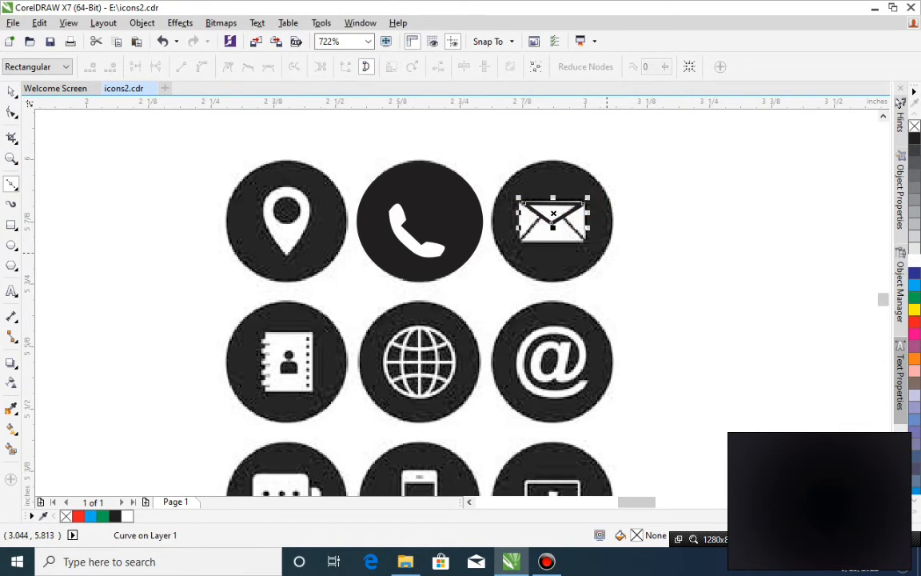
key("space")
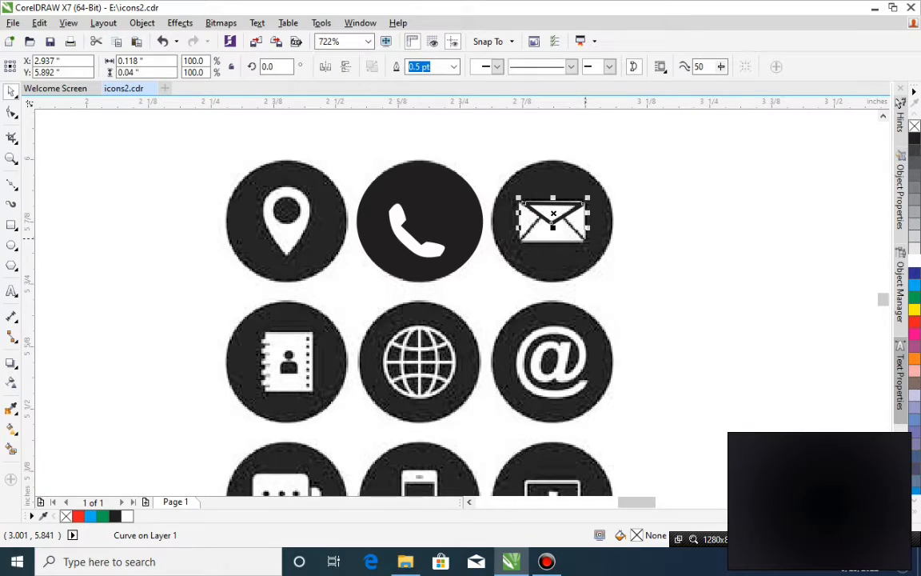
Copy the flap triangle to the envelope's lower half, mirror it vertically and enlarge it to about 0.141 × 0.056 in.
left_click_drag(554, 213, 555, 232)
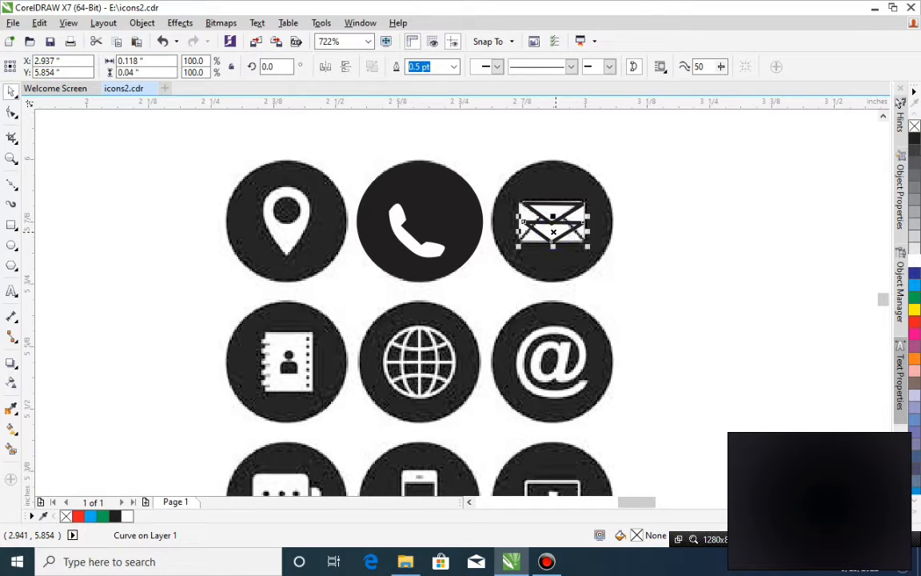
left_click(345, 67)
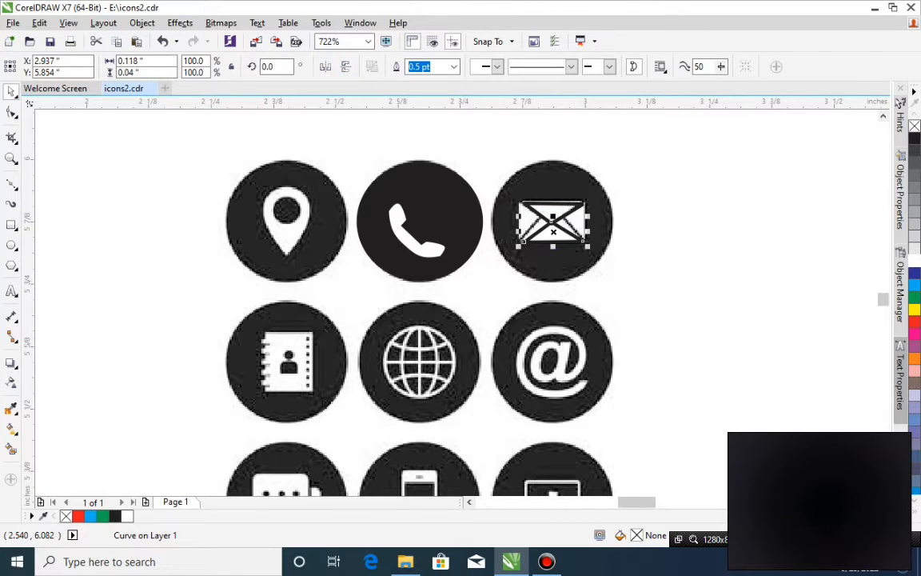
left_click_drag(553, 231, 553, 231)
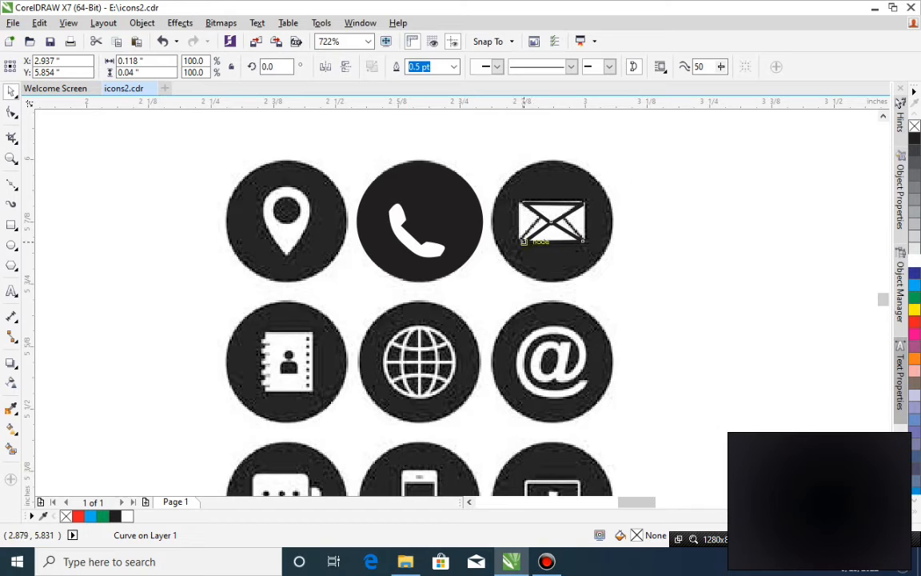
left_click_drag(522, 242, 550, 205)
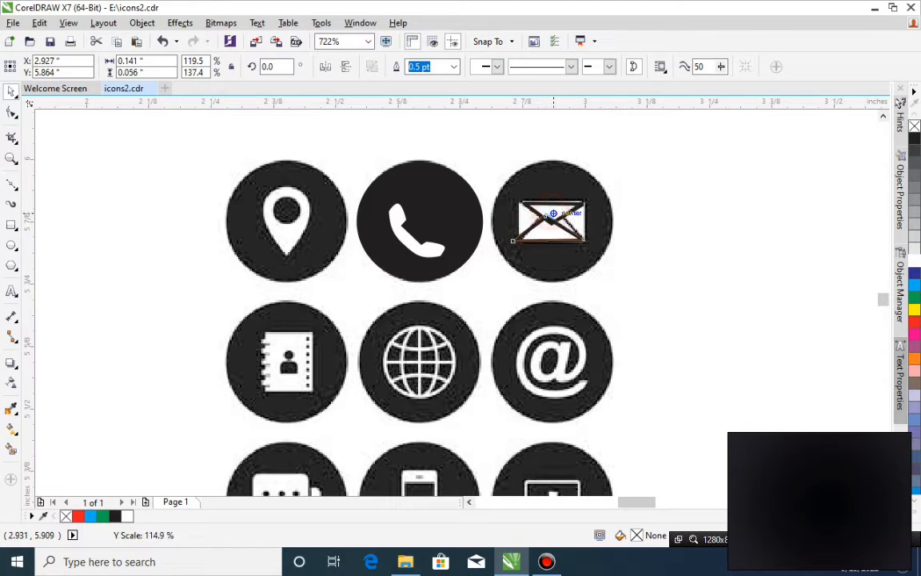
Reshape the lower triangle by moving its base nodes onto the envelope's bottom corners and its apex up to the centre of the flap.
key("z")
left_click_drag(668, 164, 387, 303)
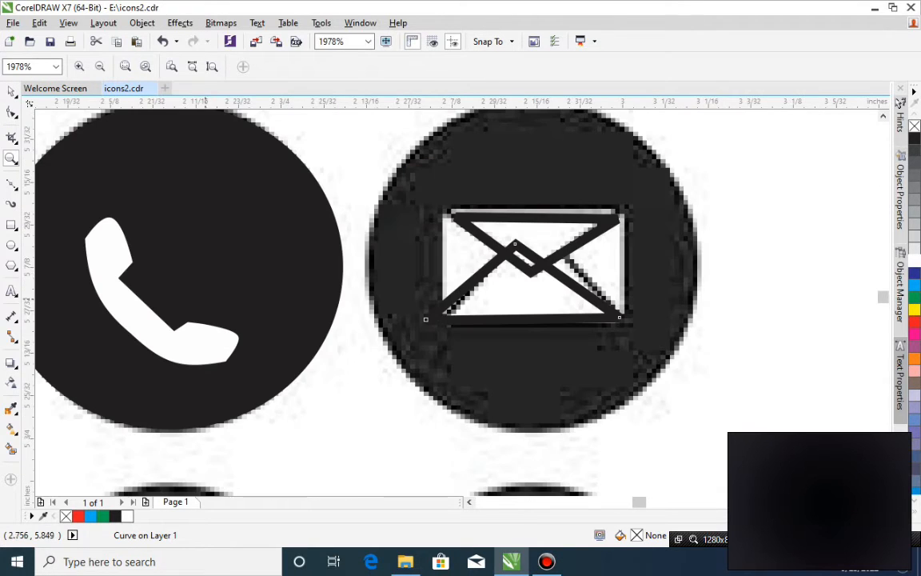
left_click(12, 112)
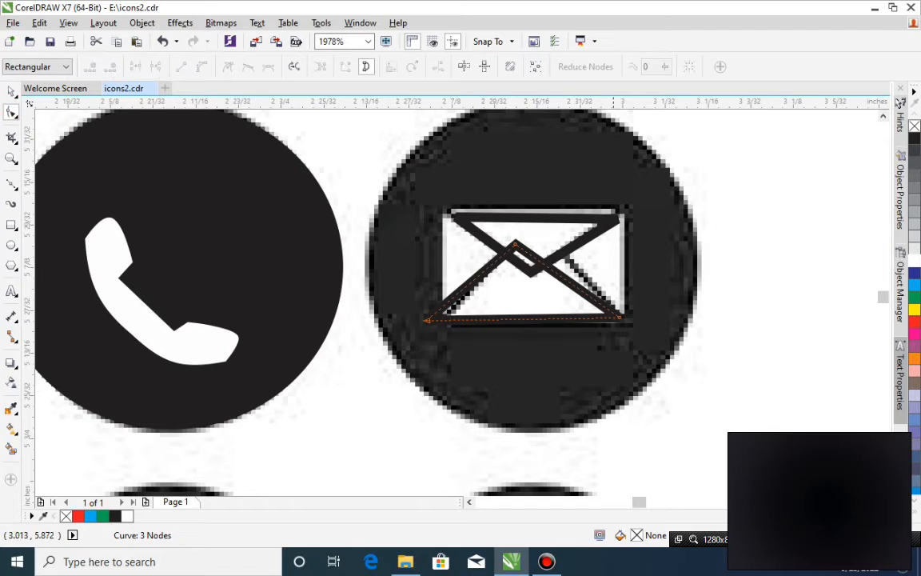
left_click_drag(619, 317, 629, 321)
left_click(429, 323)
left_click(424, 318)
left_click_drag(425, 320, 437, 320)
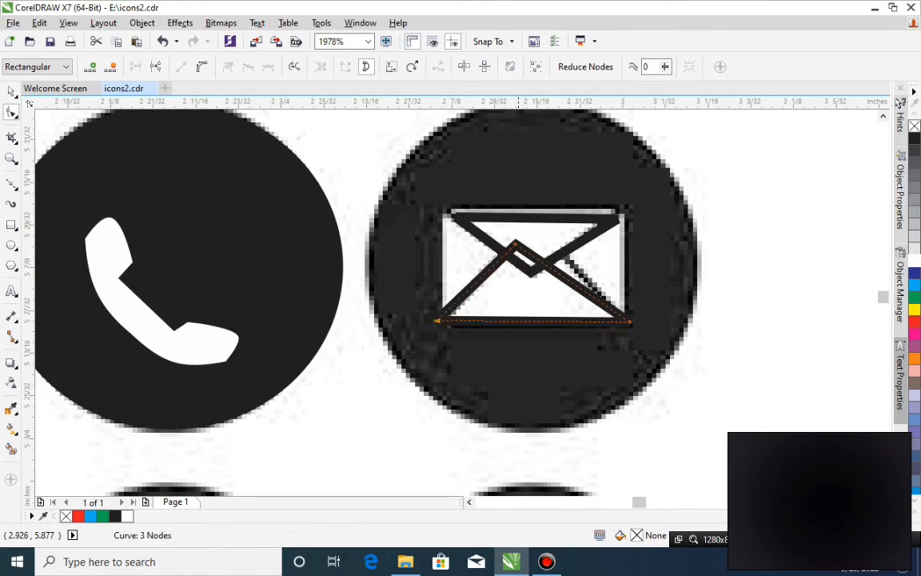
left_click(516, 244)
left_click_drag(515, 243, 533, 233)
key("space")
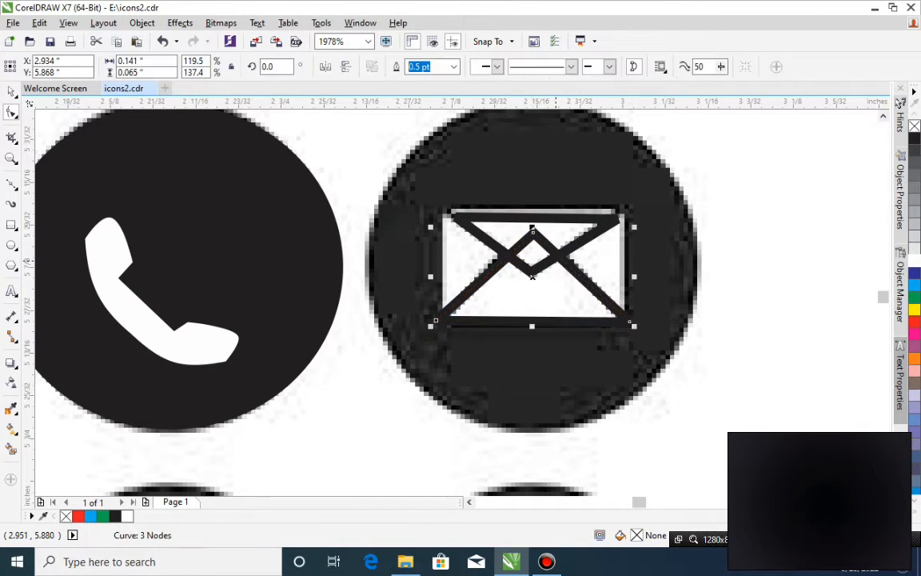
left_click(597, 223)
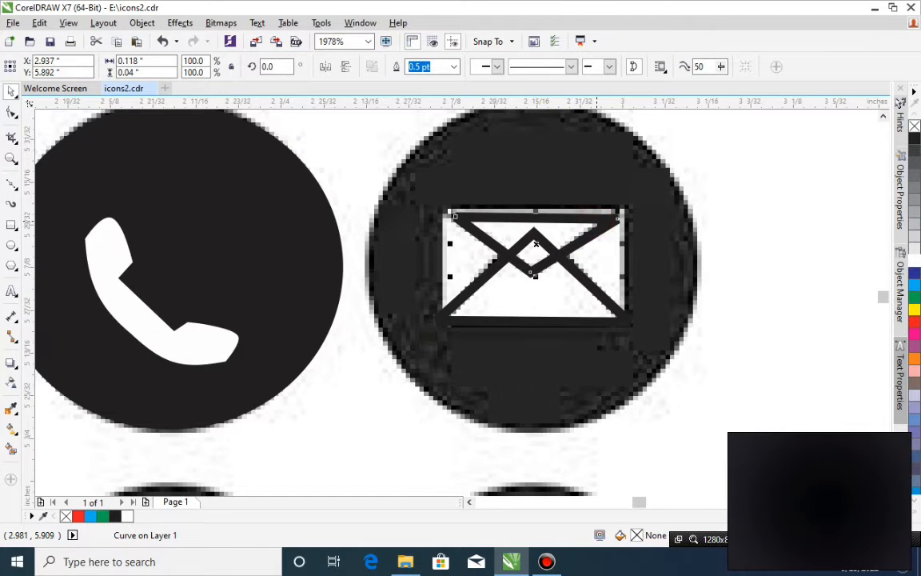
key("Page_Up")
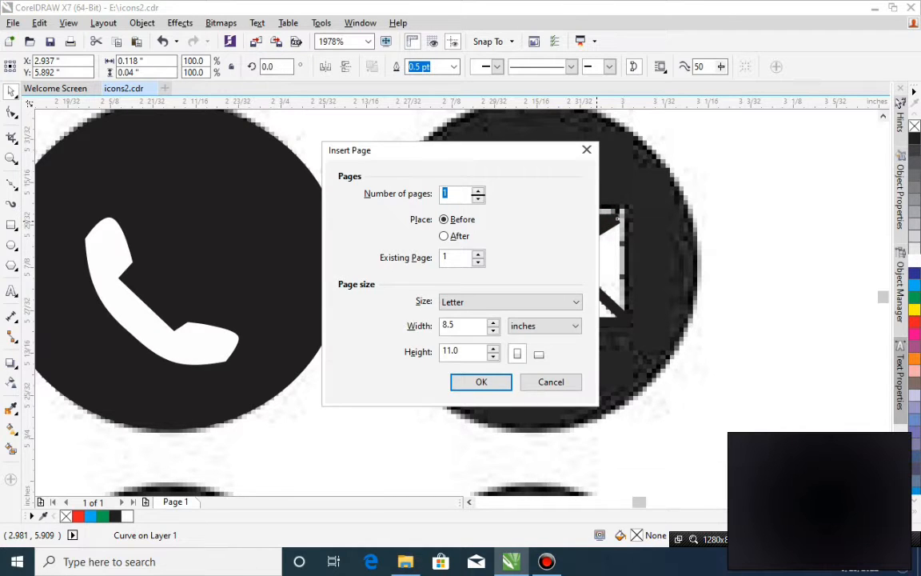
left_click(586, 149)
Fill the envelope's lower triangle with white.
left_click(600, 301)
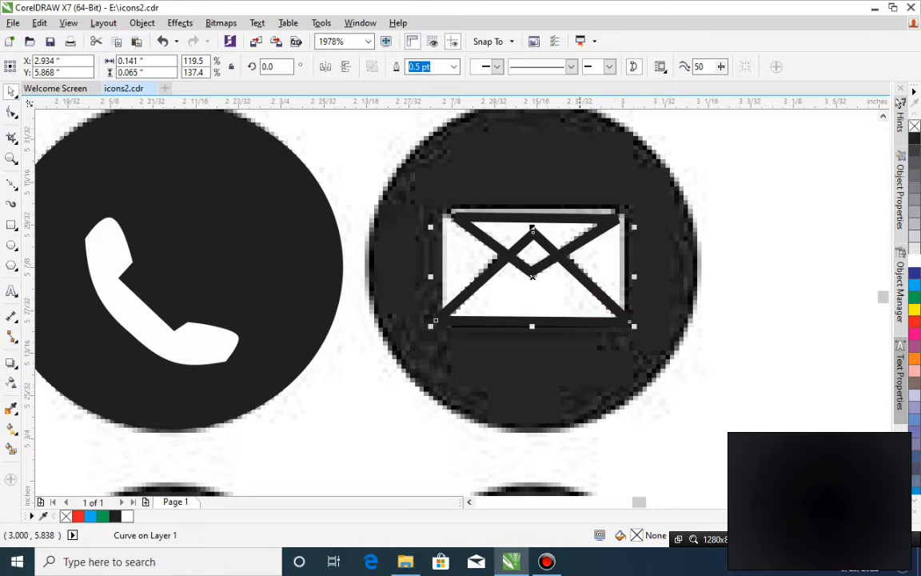
key("Page_Up")
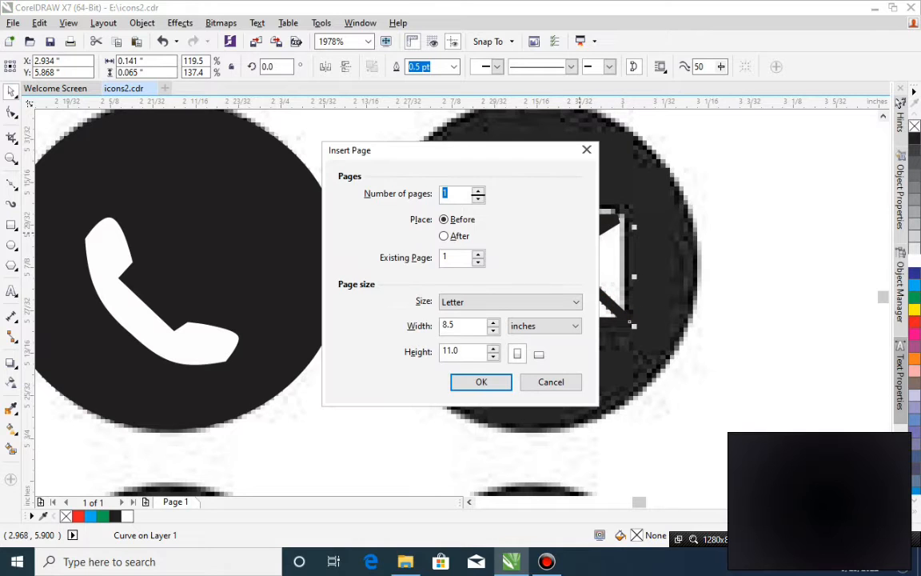
left_click(586, 149)
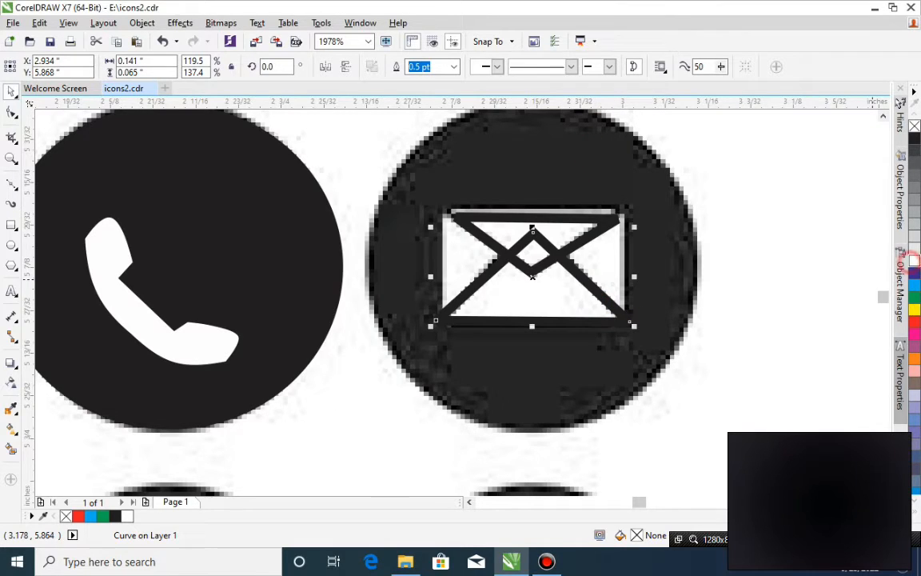
Fill the envelope's upper flap triangle with white and bring it to the front.
left_click(555, 231)
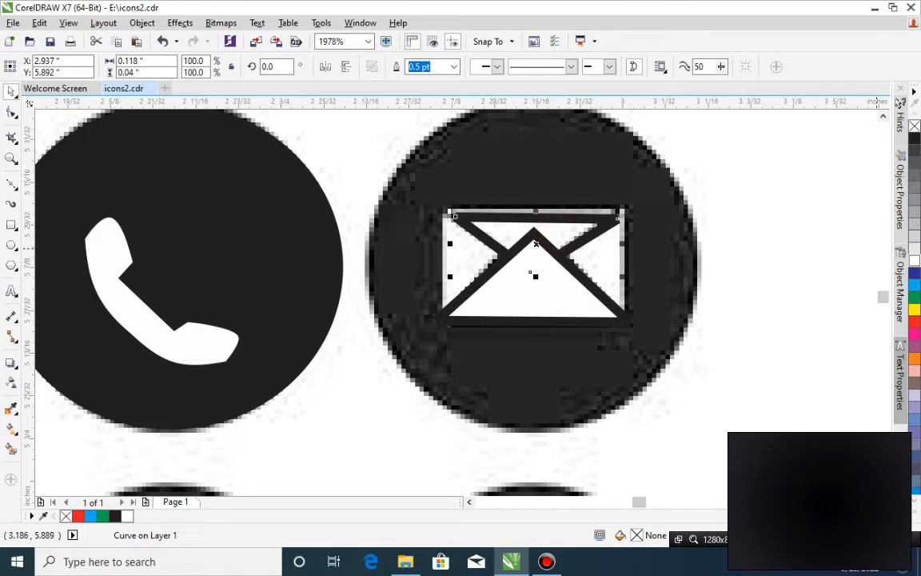
left_click(914, 260)
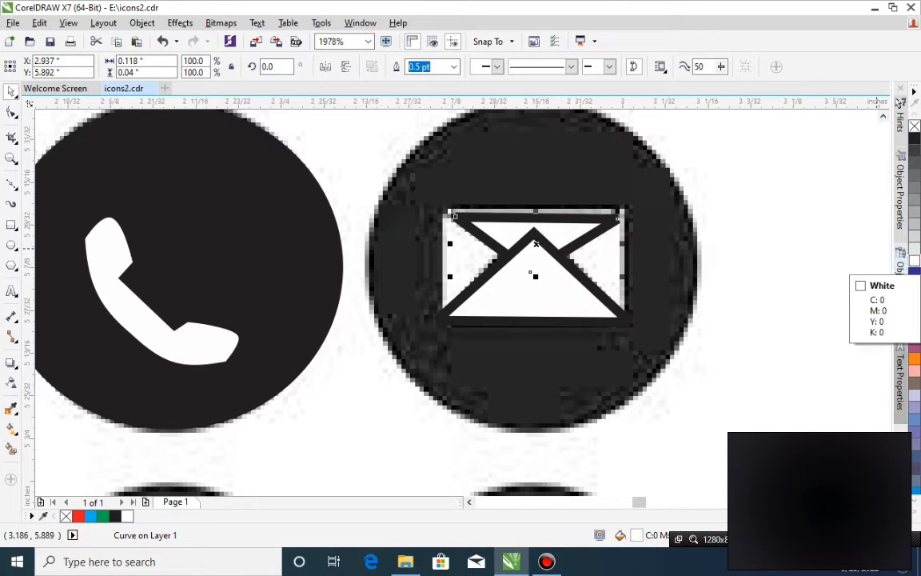
key("Page_Up")
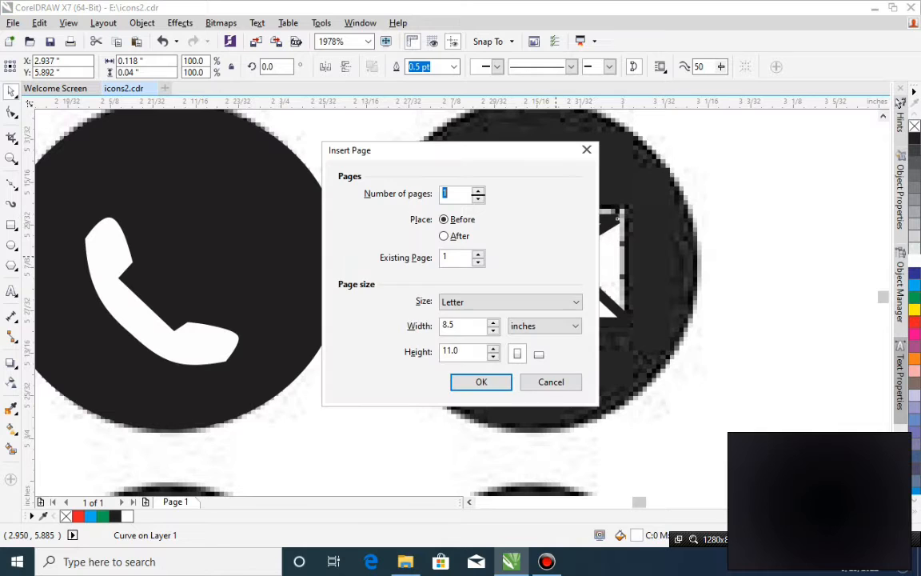
key("Escape")
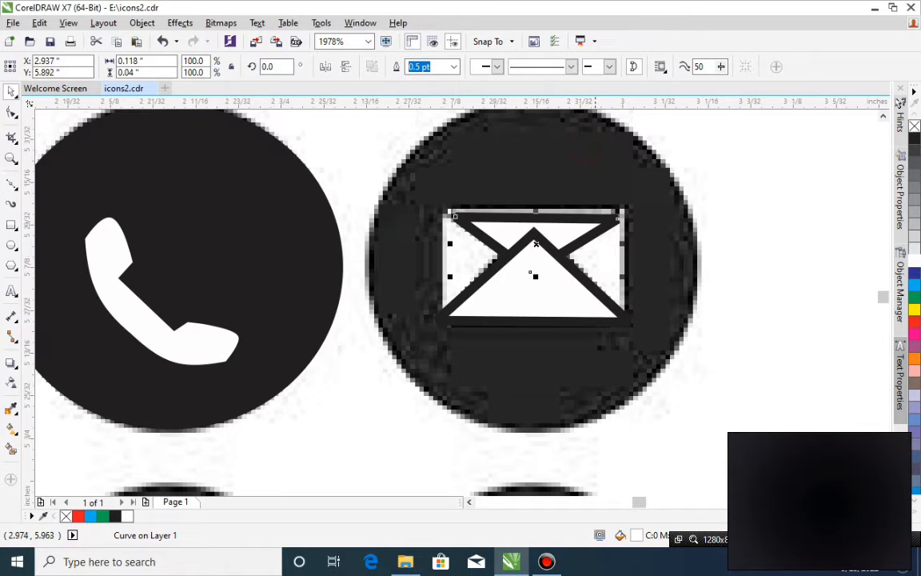
key("shift+Page_Up")
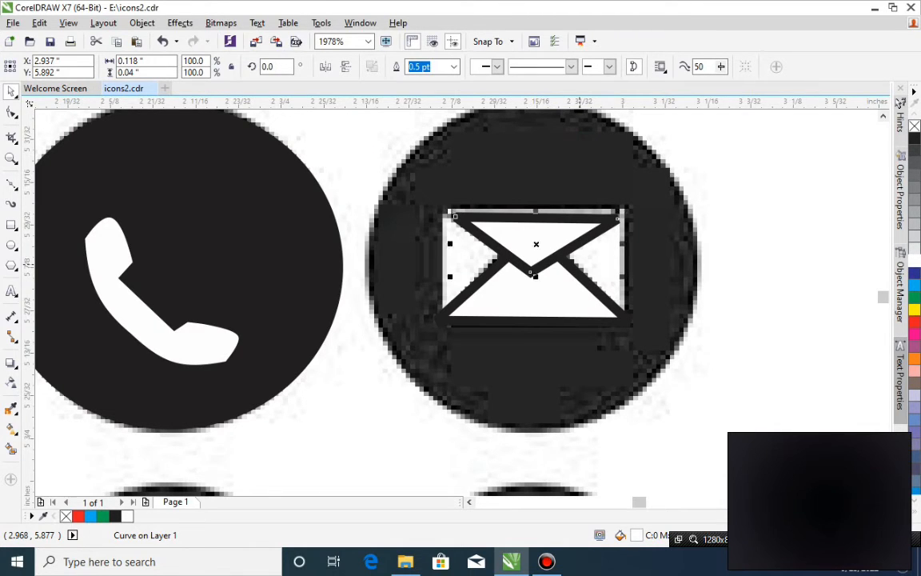
Draw a rectangle about 0.143 × 0.082 in around the whole envelope and fill it with white.
left_click(601, 261)
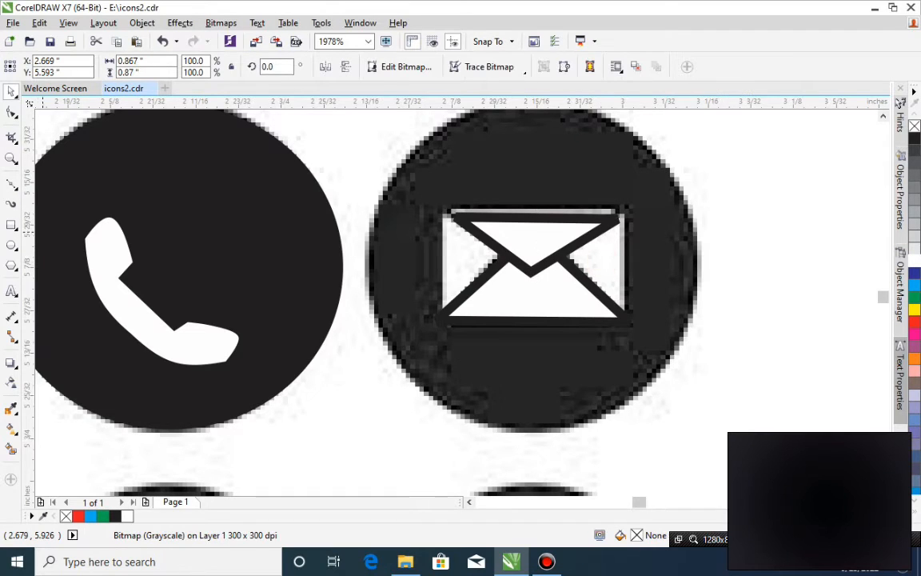
left_click(11, 224)
left_click_drag(433, 211, 633, 326)
key("space")
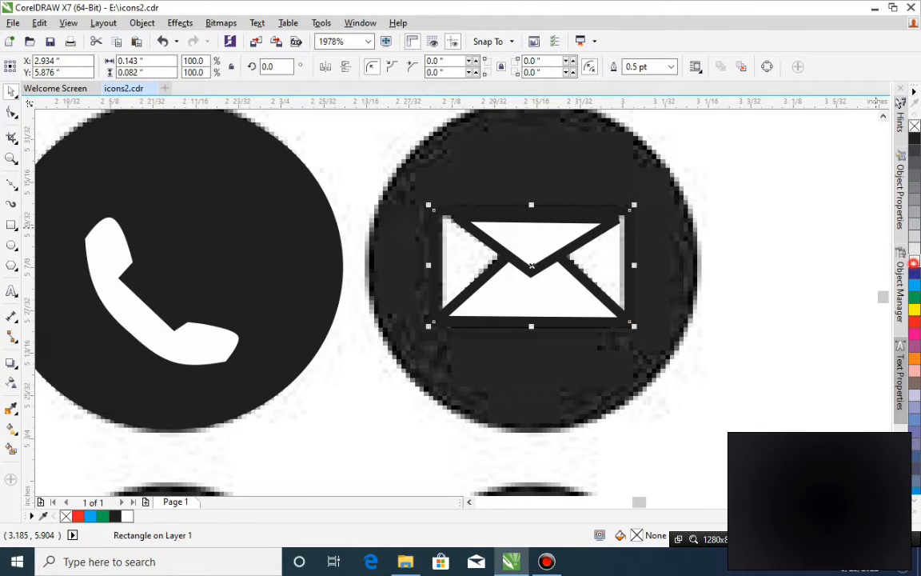
left_click(914, 262)
Try a white outline on the envelope rectangle and send it to the back with the bitmap, undoing both changes.
right_click(913, 262)
left_click(686, 286, "shift")
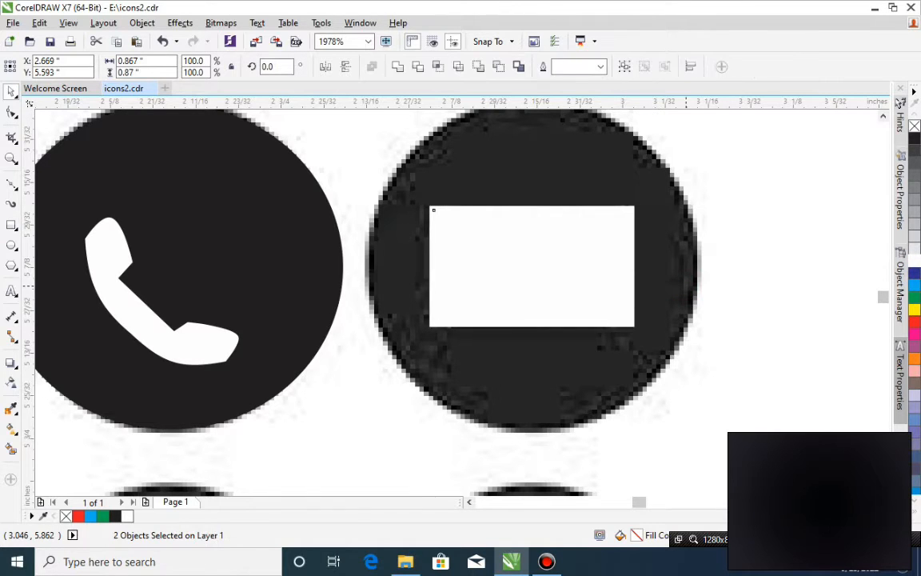
key("shift+Page_Down")
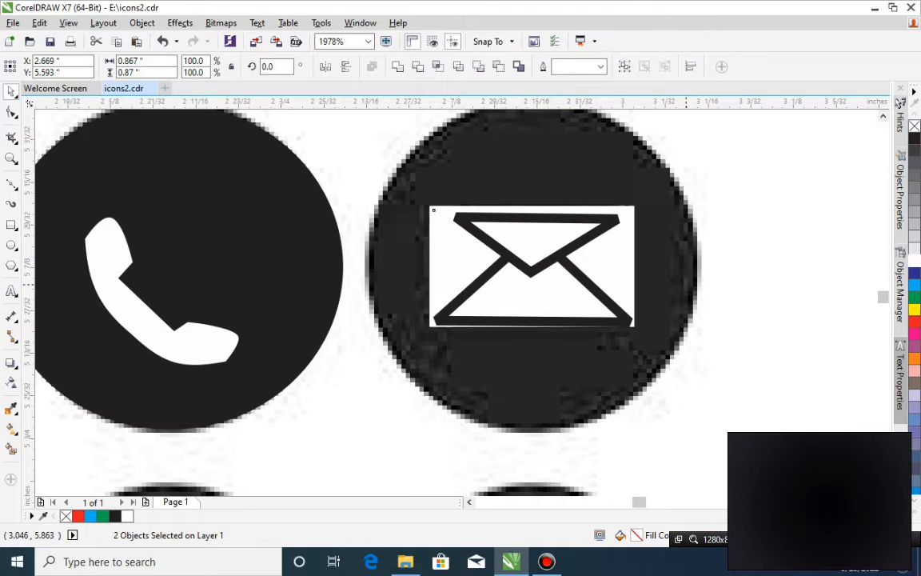
key("ctrl+z")
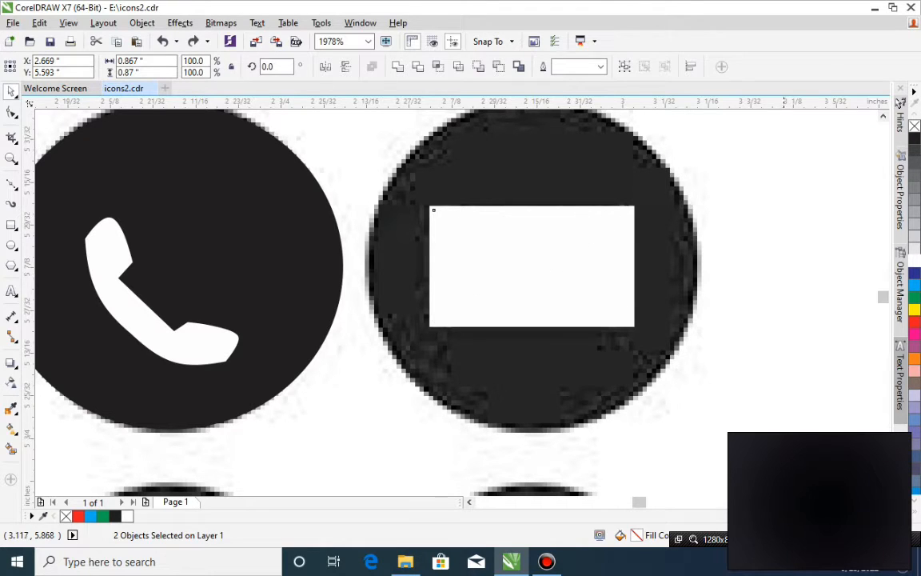
key("ctrl+z")
Select the dark-outlined white rectangle together with the icon bitmap and send both behind the envelope triangles.
left_click(785, 270)
left_click(602, 298)
left_click(635, 365, "shift")
key("shift+Page_Down")
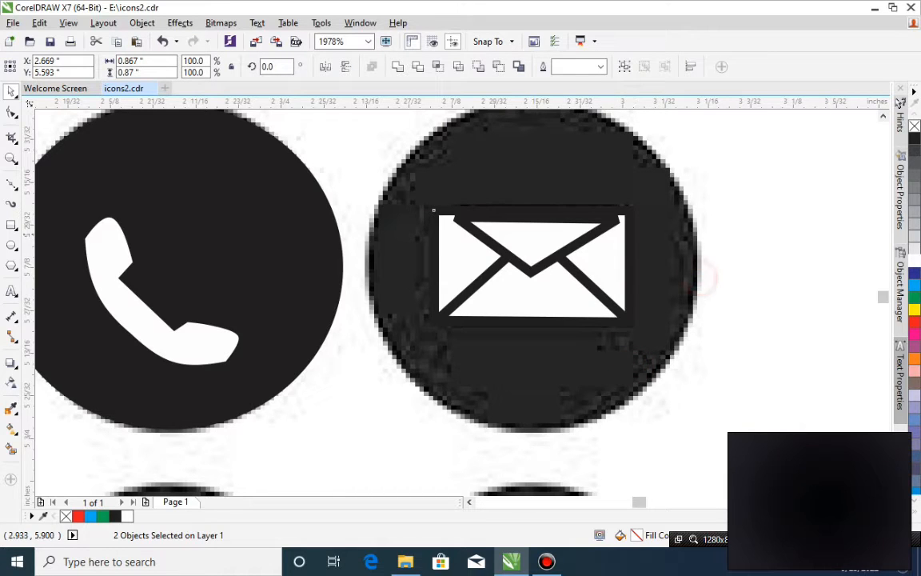
Move the flap triangle slightly upward so its top edge merges with the top outline of the envelope rectangle.
left_click(521, 219)
scroll(665, 275, "down", 2)
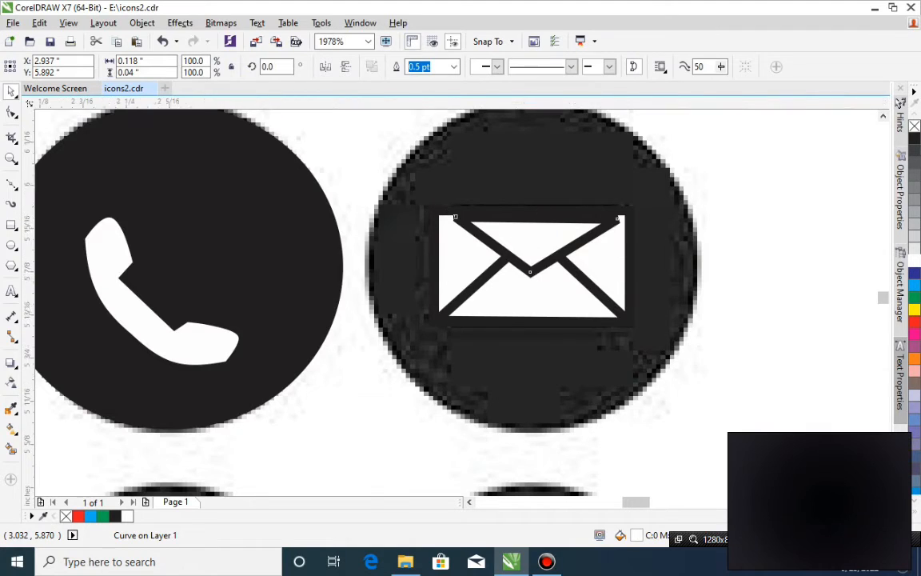
left_click(629, 228)
left_click(607, 240)
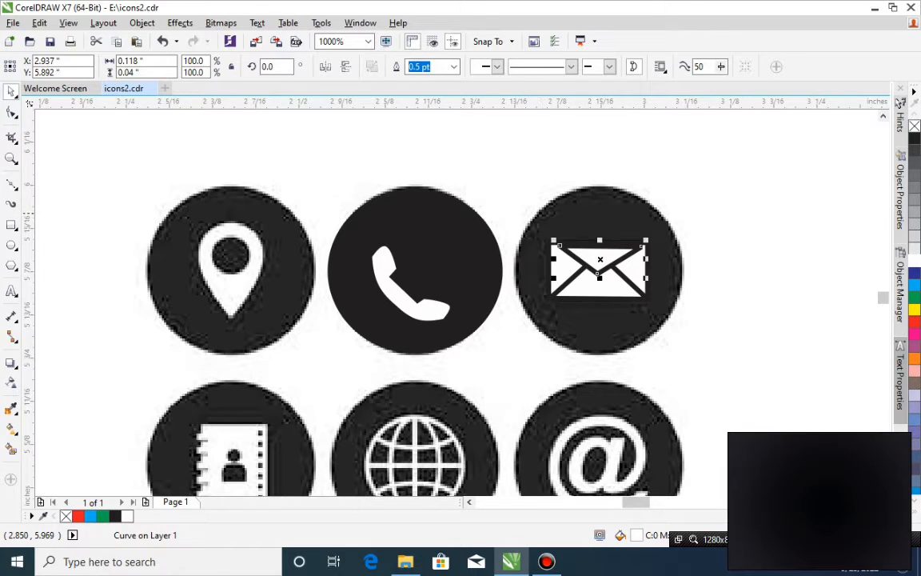
left_click(681, 194)
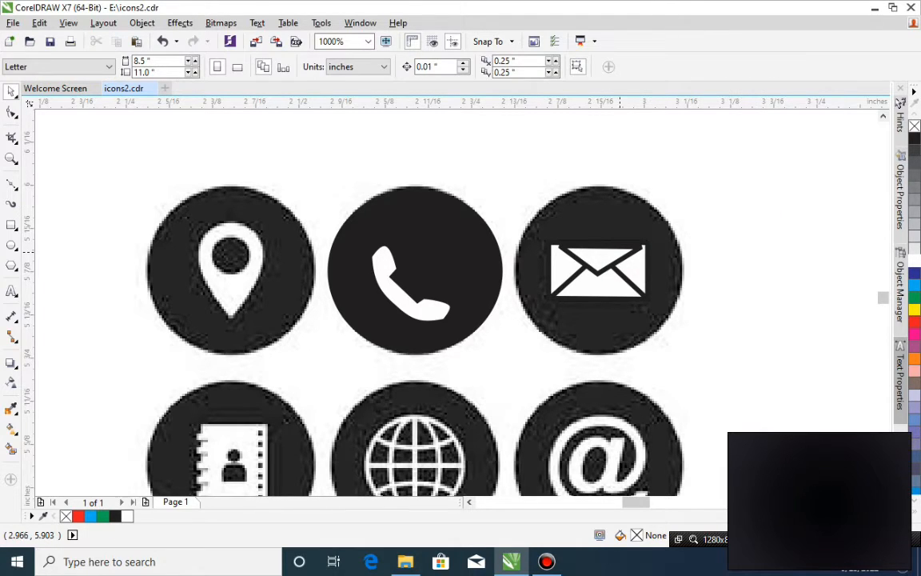
left_click(628, 246)
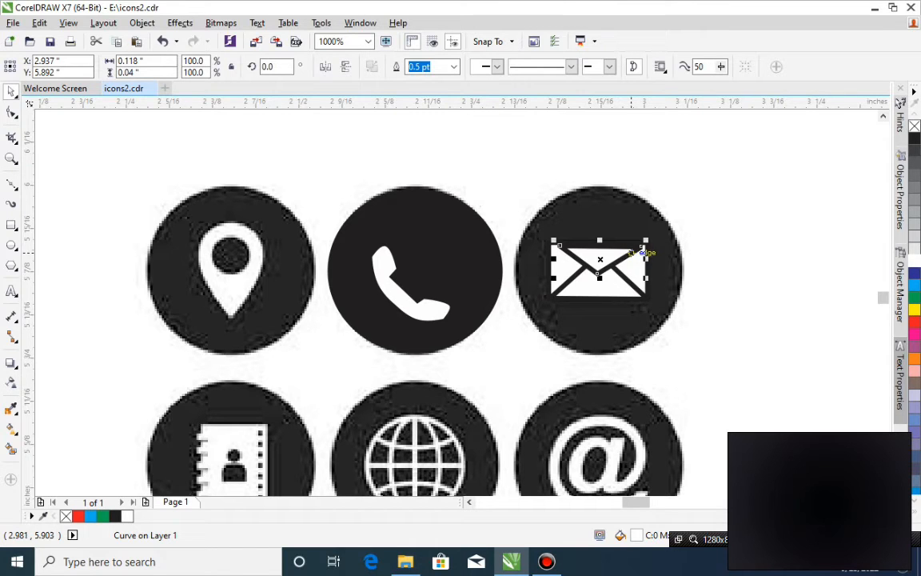
key("z")
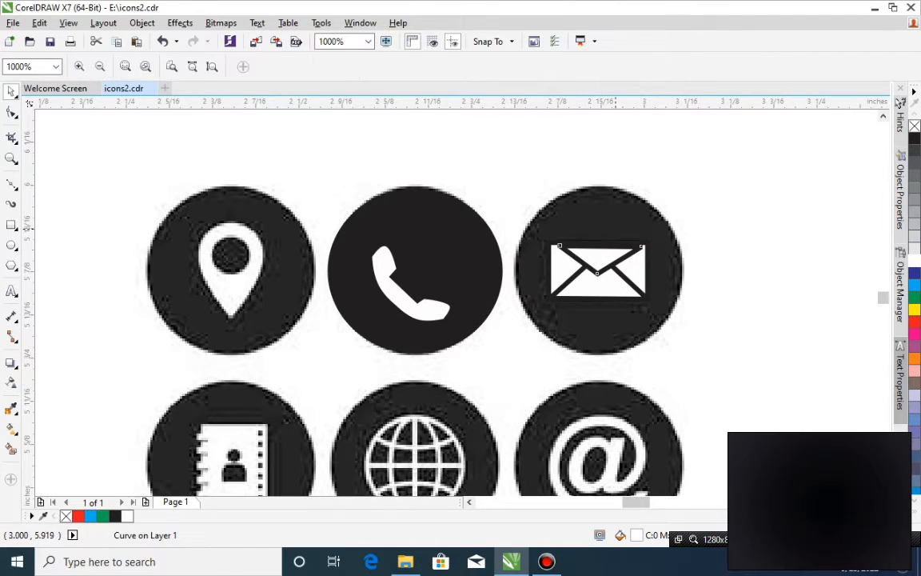
left_click_drag(705, 191, 391, 391)
left_click_drag(552, 211, 549, 205)
left_click(826, 146)
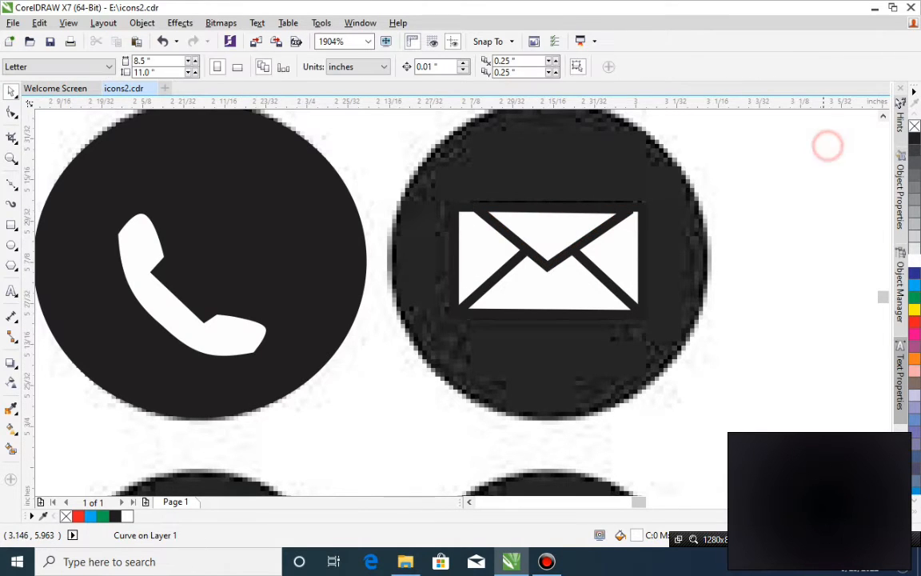
left_click(680, 255)
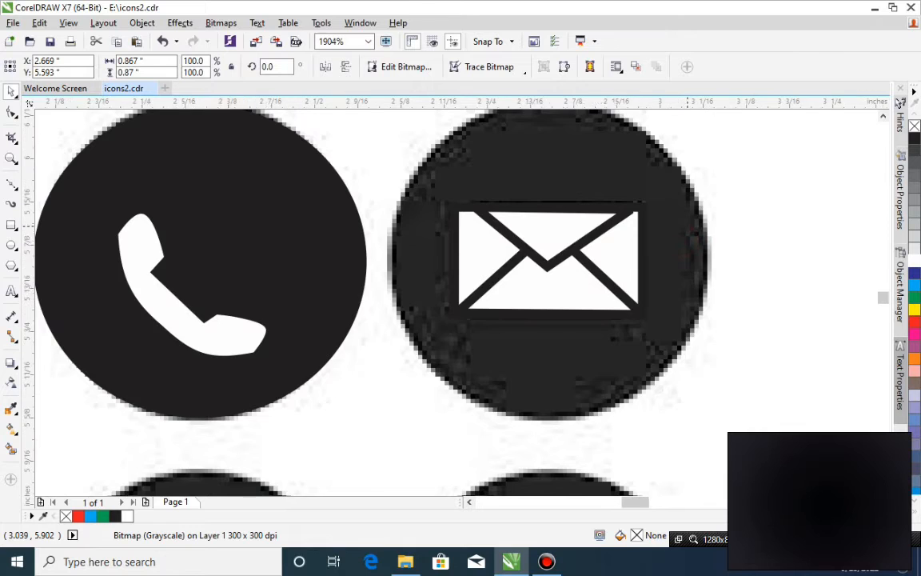
Duplicate the phone icon's black circle over the envelope icon, narrow it to about 0.246 × 0.231 in, and send it with the bitmap to the back.
scroll(684, 256, "down", 2)
left_click(483, 247)
left_click_drag(484, 247, 665, 245)
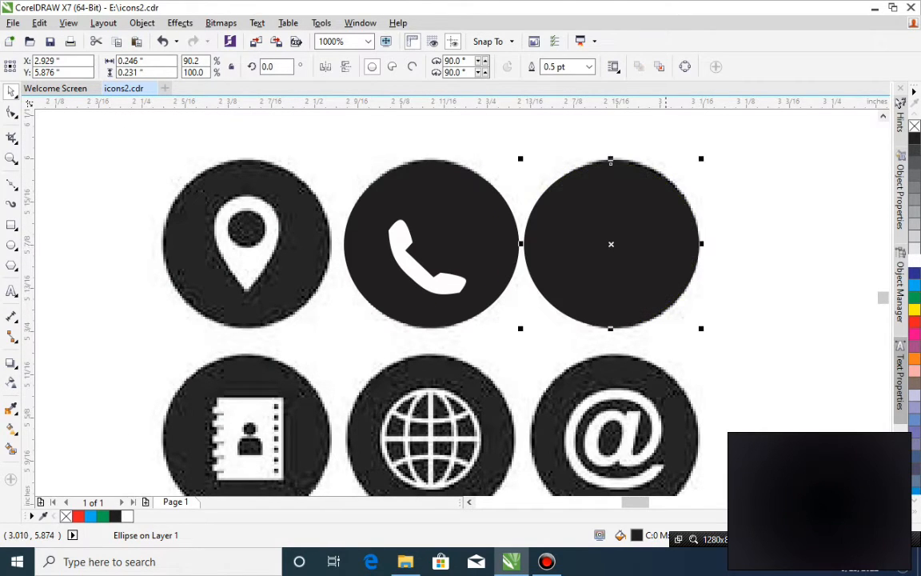
left_click(699, 352, "shift")
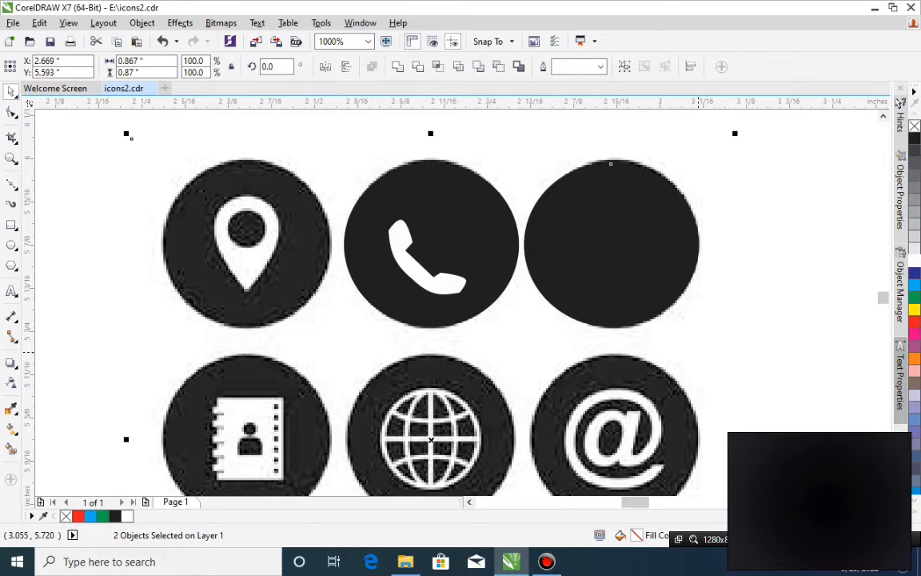
key("shift+Page_Down")
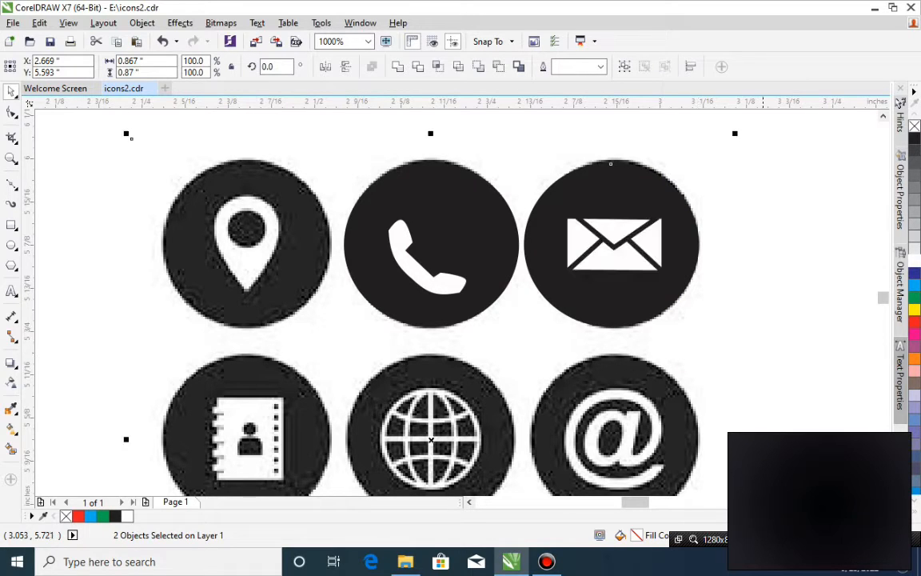
left_click(756, 270)
scroll(757, 272, "down", 1)
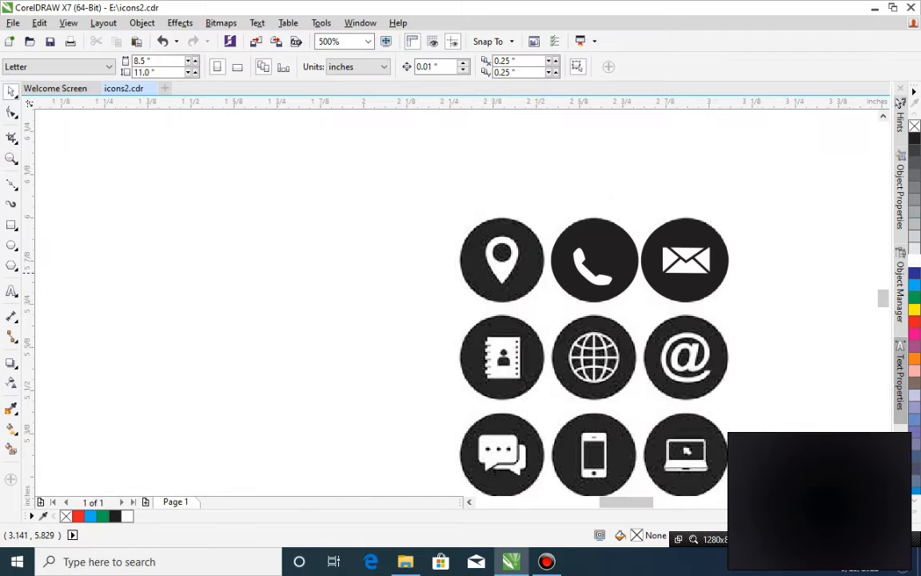
Draw a rectangle about 0.025 × 0.01 in over the uppermost binding ring of the address book icon.
left_click(603, 383)
key("z")
left_click_drag(411, 263, 688, 443)
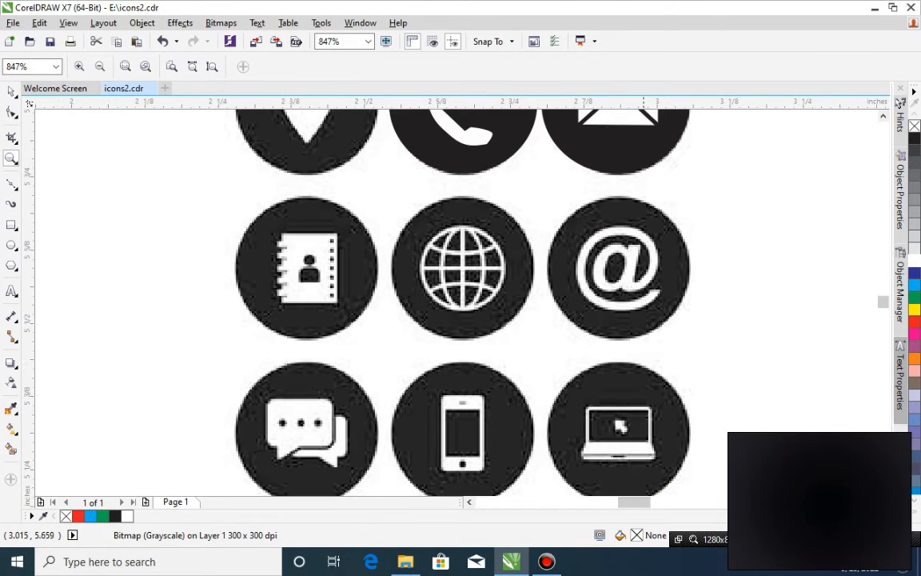
key("space")
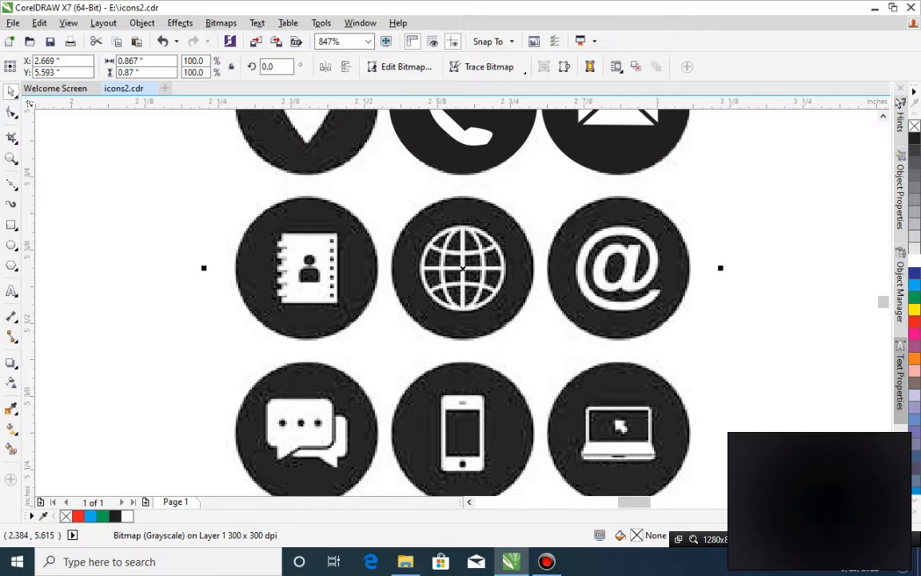
left_click(11, 225)
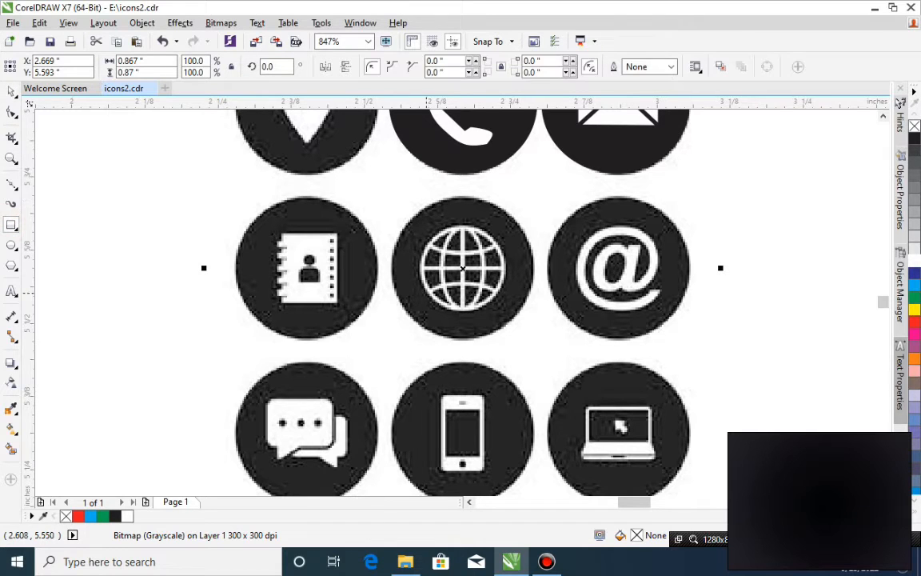
left_click_drag(273, 240, 286, 246)
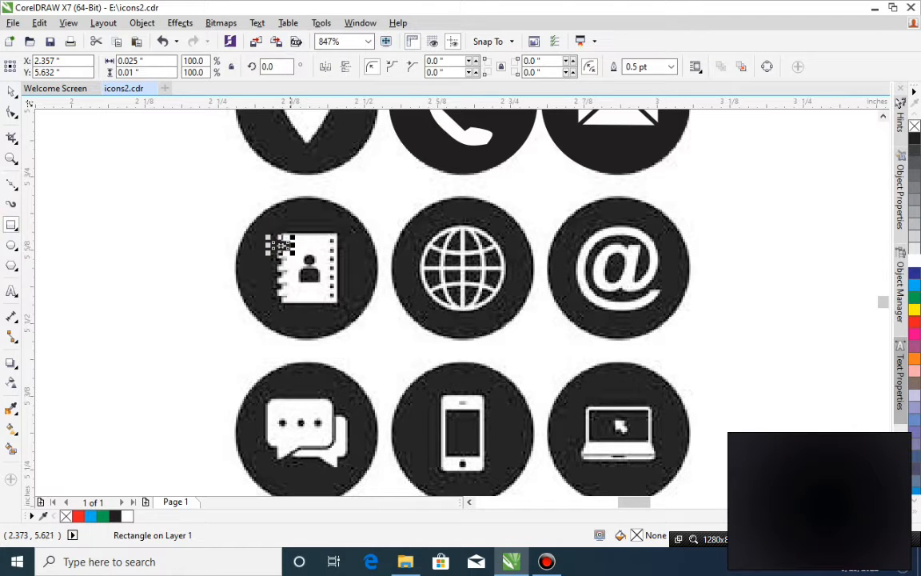
Duplicate the binding ring rectangle downward four times at equal spacing along the address book's spine.
key("z")
left_click_drag(206, 178, 571, 375)
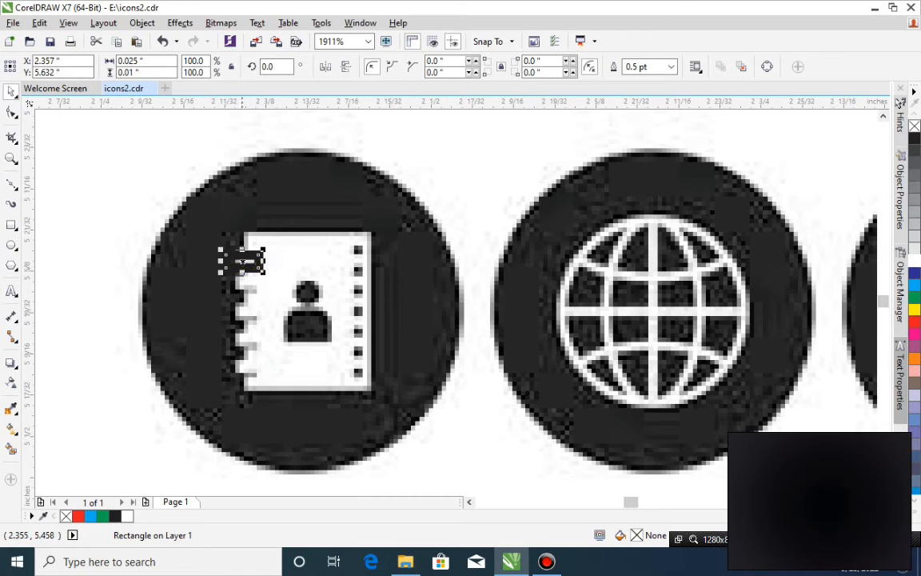
left_click_drag(251, 267, 251, 290)
key("ctrl+z")
left_click_drag(254, 257, 252, 278)
key("ctrl+r")
key("ctrl+r")
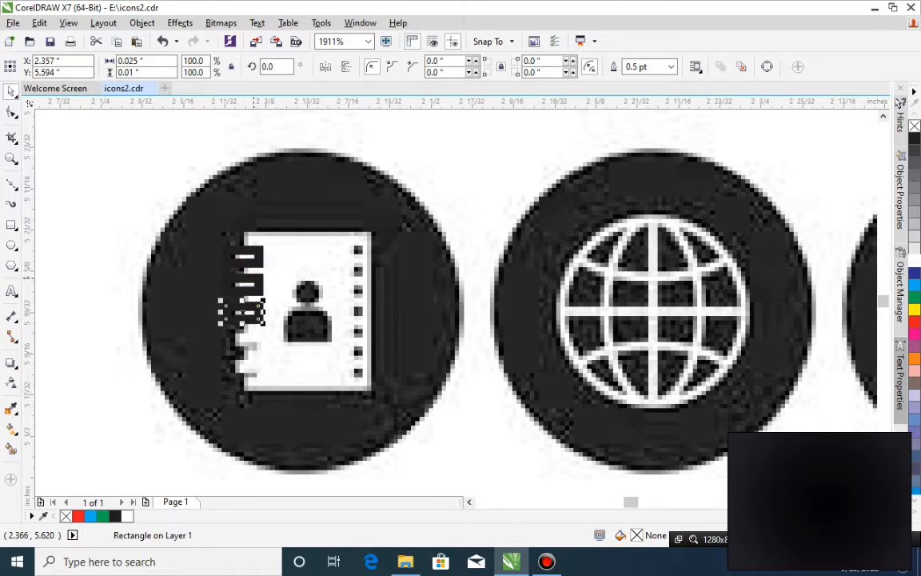
key("ctrl+r")
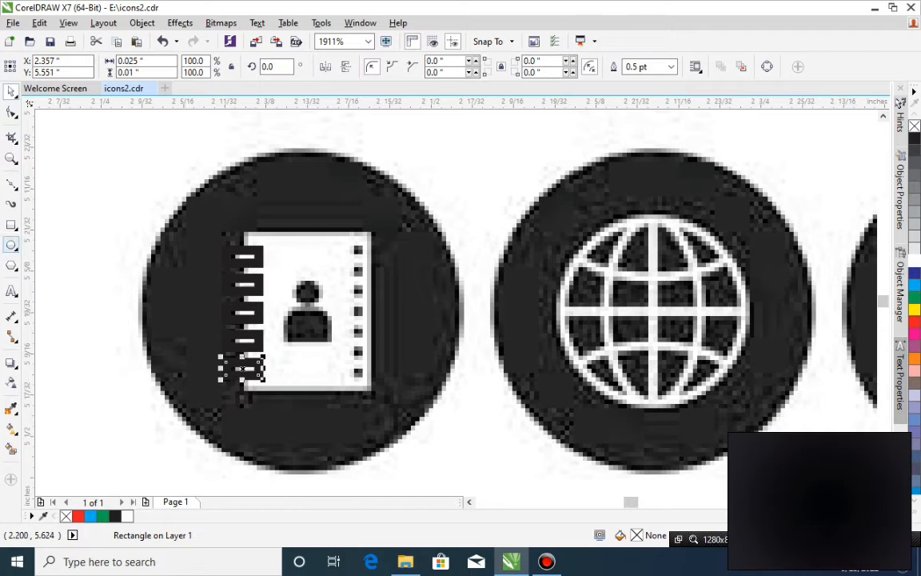
Draw a square about 0.01 × 0.009 in over the address book's uppermost edge hole, fill it with black and remove its outline.
left_click(11, 225)
mouse_move(351, 244)
left_mouse_down()
mouse_move(366, 256)
mouse_move(358, 272)
left_mouse_up()
key("space")
right_click(359, 271)
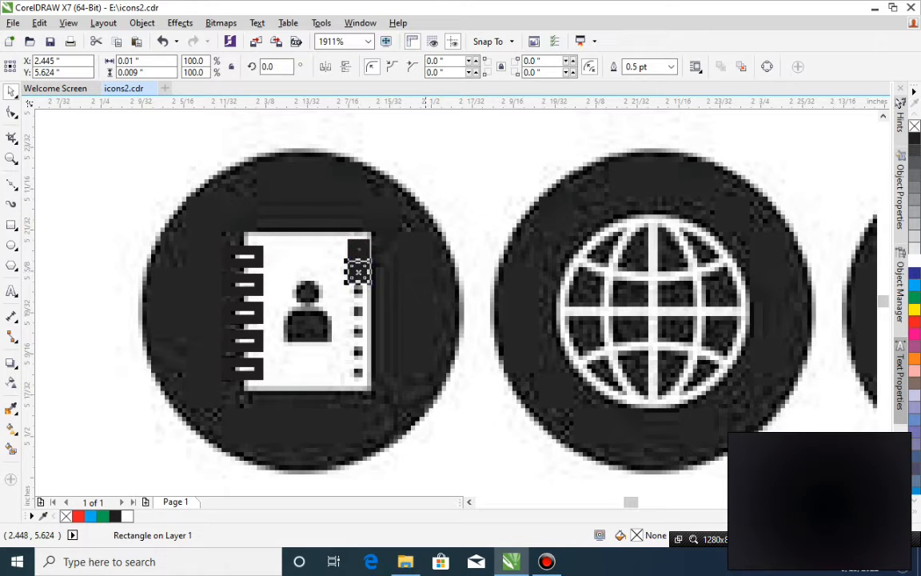
key("ctrl+z")
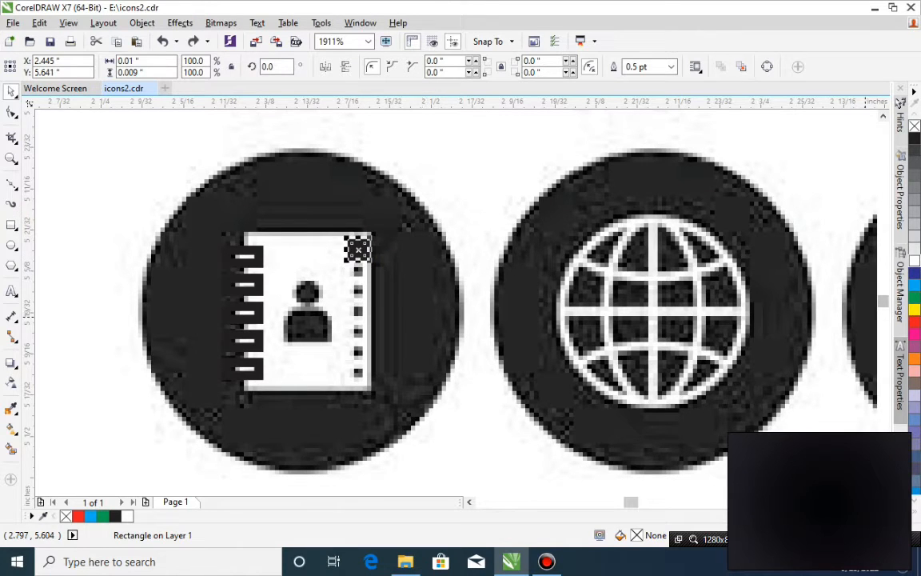
left_click(915, 138)
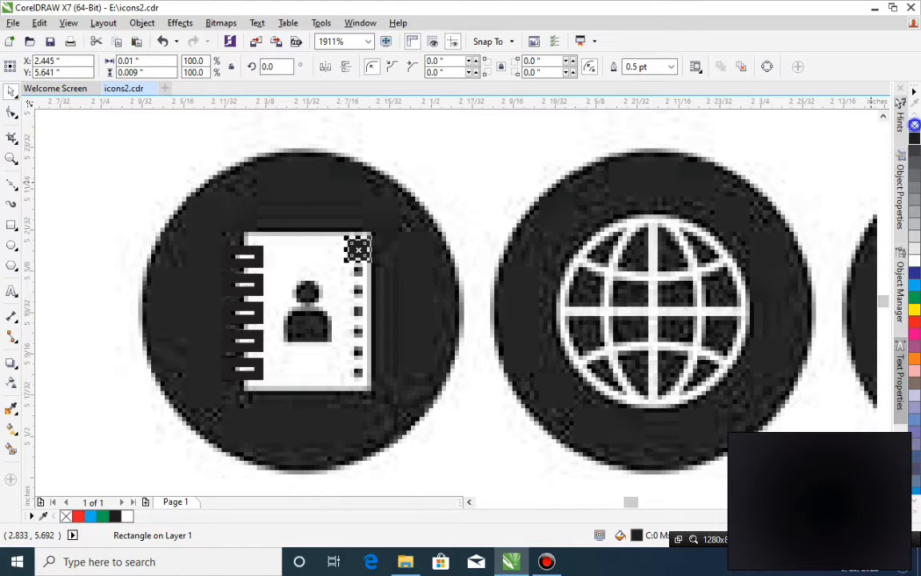
right_click(914, 126)
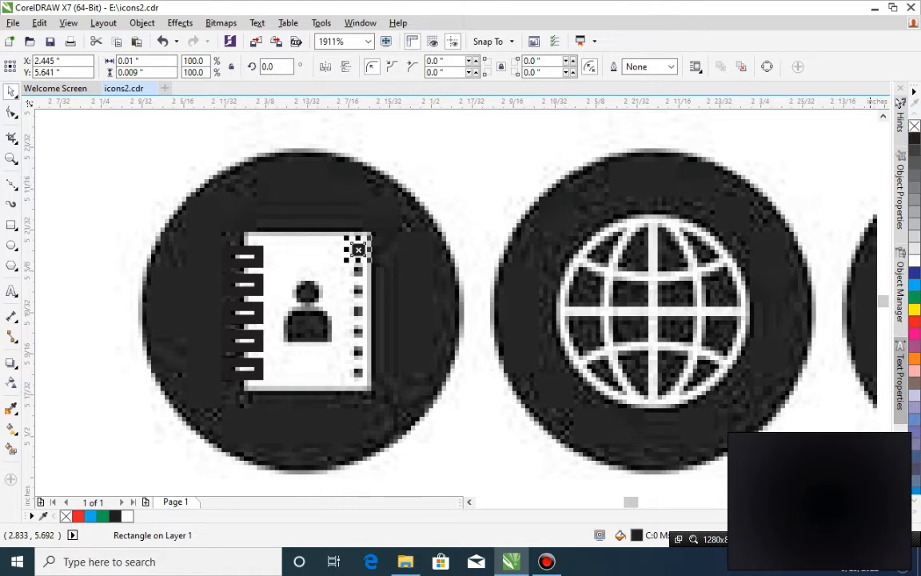
Duplicate the small black square downward repeatedly at equal spacing to cover the holes along the address book's edge.
left_click_drag(358, 248, 357, 270)
key("ctrl+r")
key("ctrl+r")
key("ctrl+r")
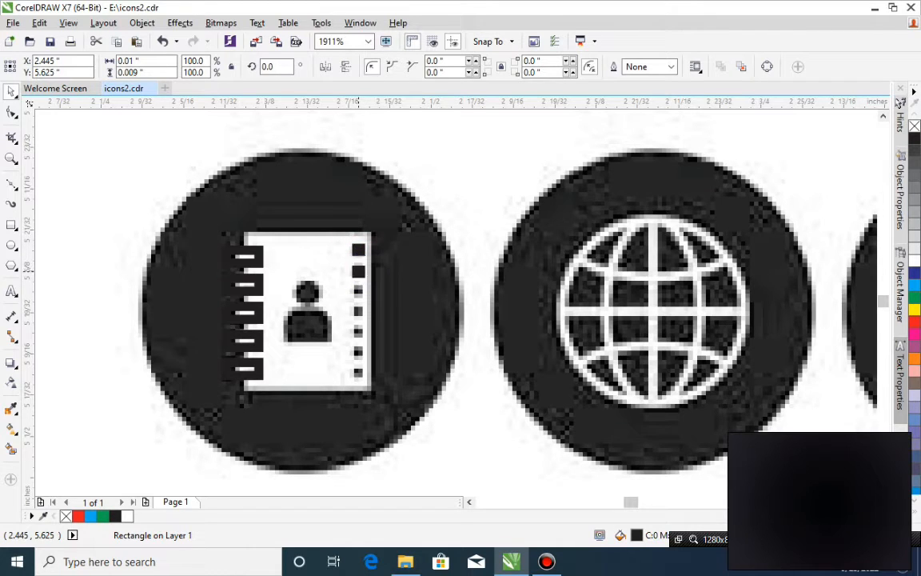
key("ctrl+r")
key("ctrl+r")
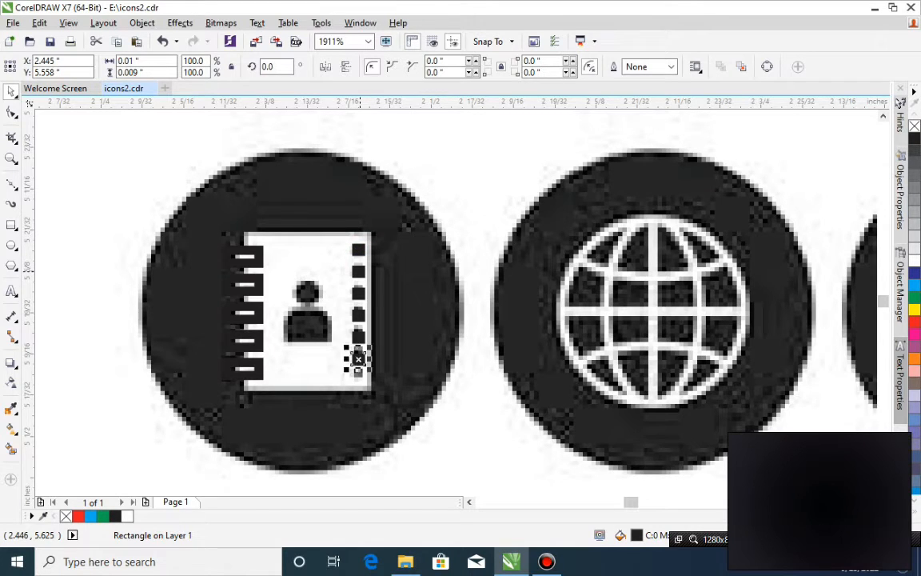
Reposition the black squares along the address book's edge and move the second one to even out the spacing.
mouse_move(354, 376)
left_mouse_down()
mouse_move(361, 376)
mouse_move(358, 272)
left_mouse_up()
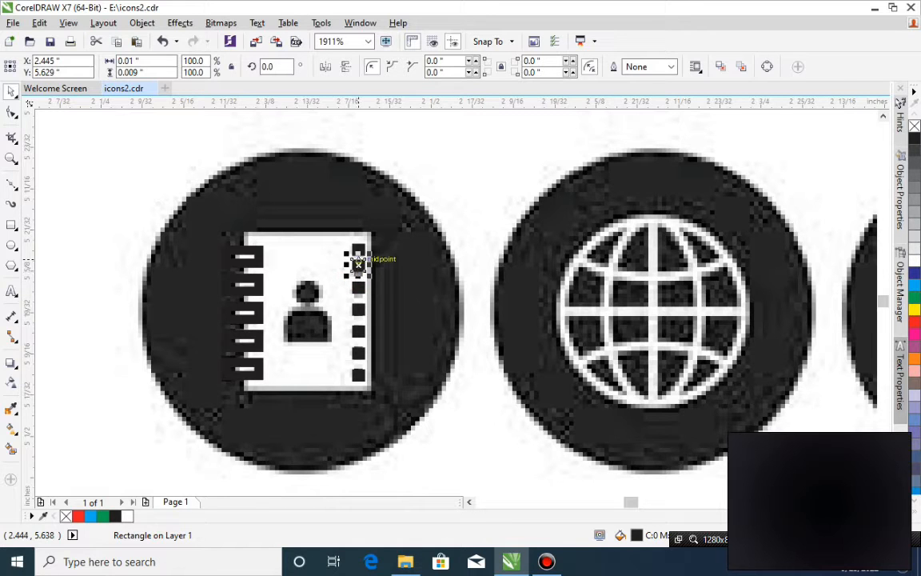
key("z")
left_click_drag(423, 191, 177, 416)
key("space")
left_click(547, 282)
left_click_drag(547, 282, 541, 248)
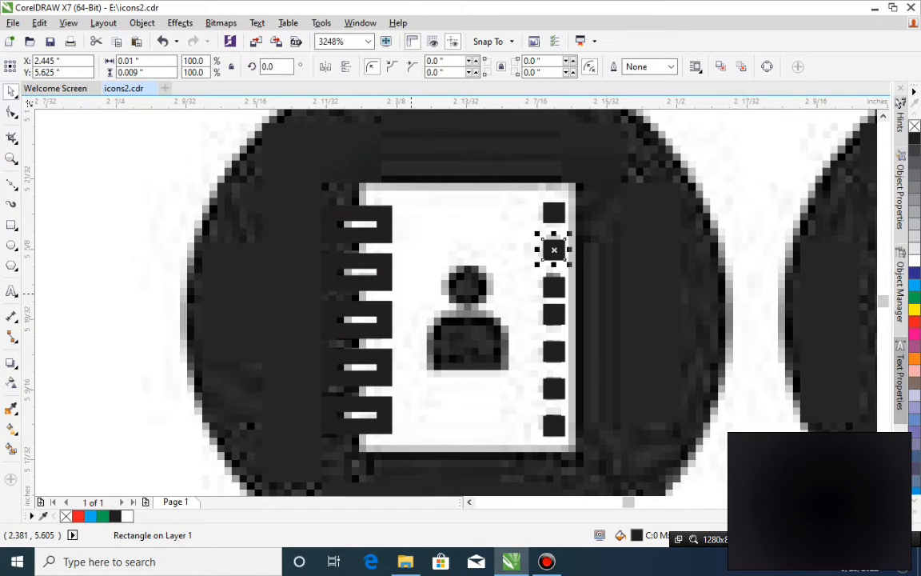
Draw an ellipse about 0.018 × 0.016 in over the head of the person on the address book, filled with black and without an outline.
scroll(411, 295, "down", 2)
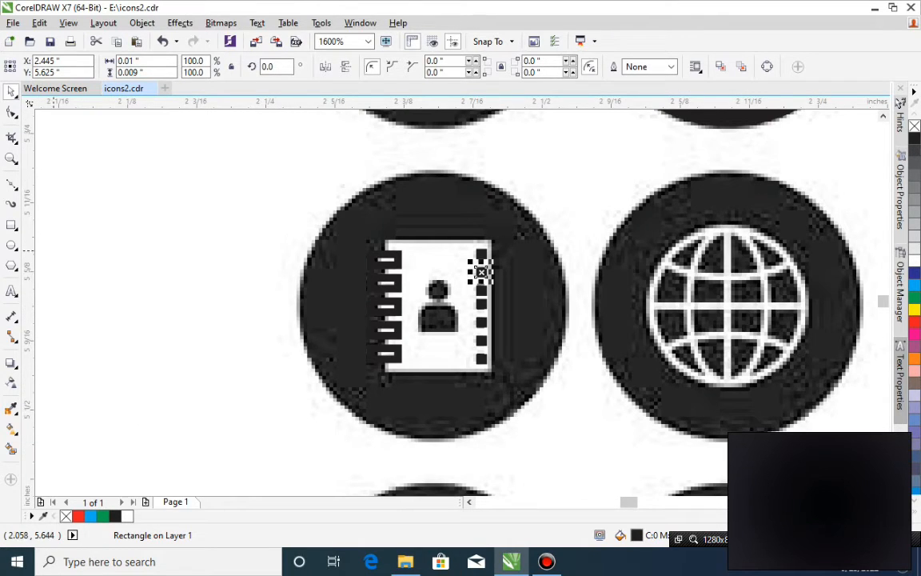
left_click(12, 245)
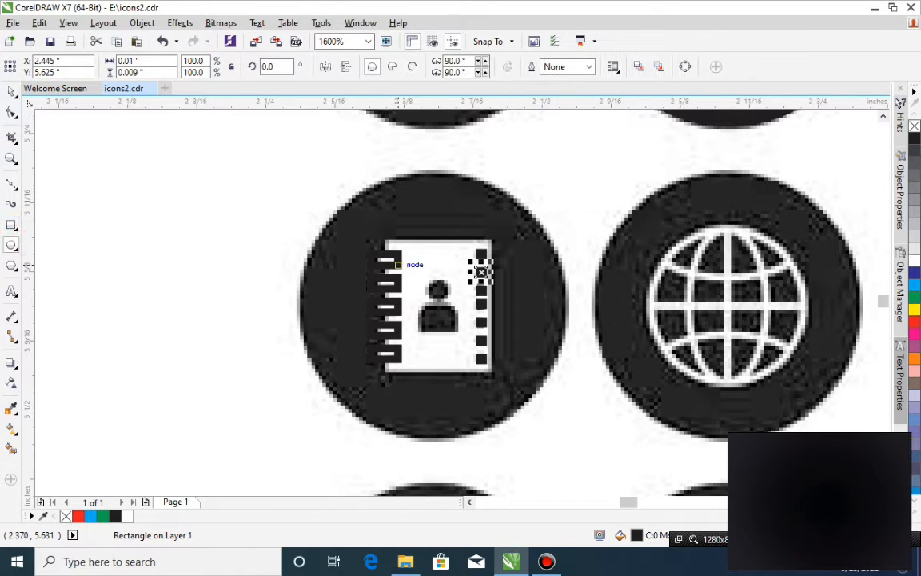
left_click_drag(426, 280, 445, 299)
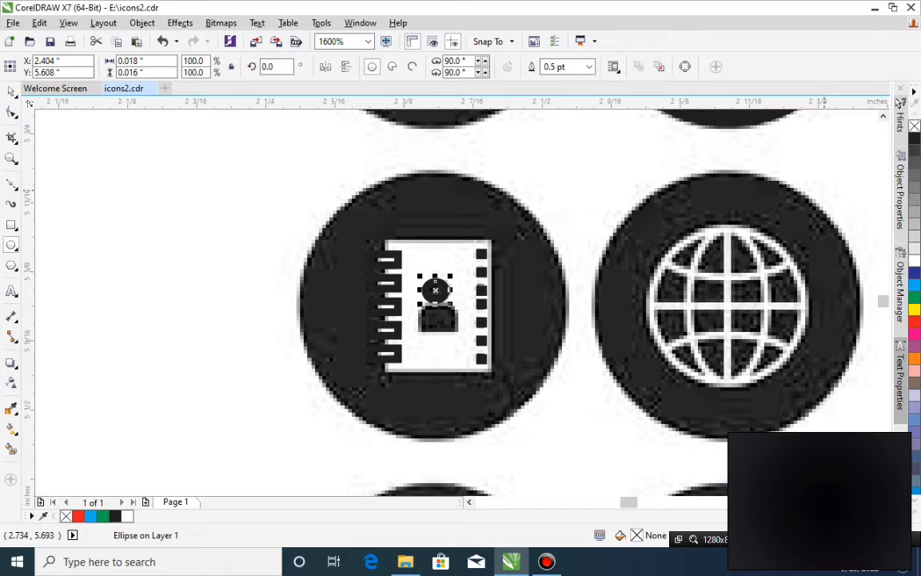
left_click(899, 104)
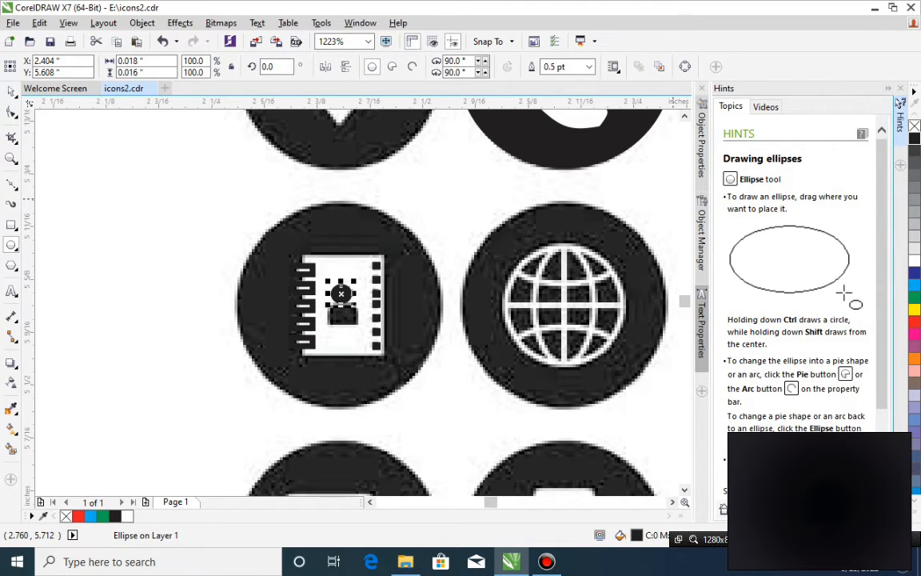
left_click(887, 88)
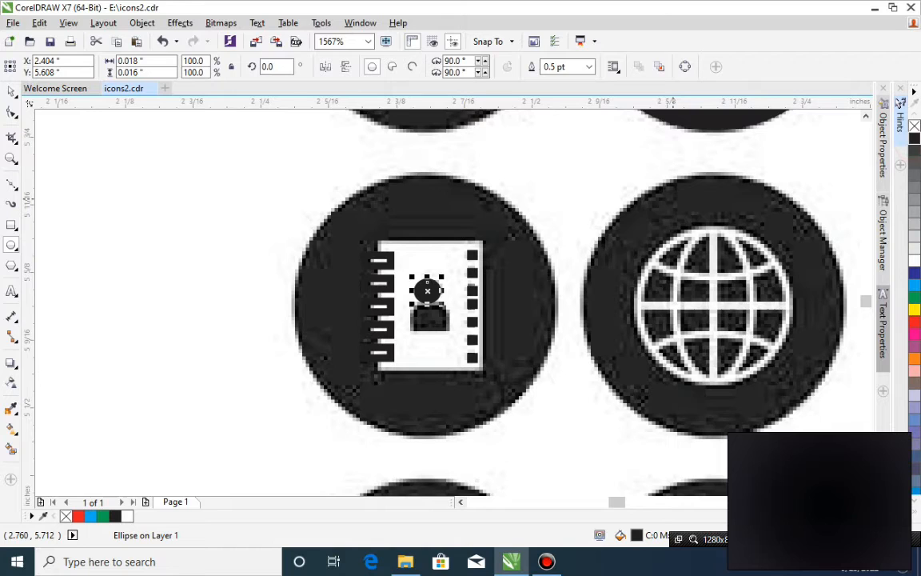
right_click(914, 126)
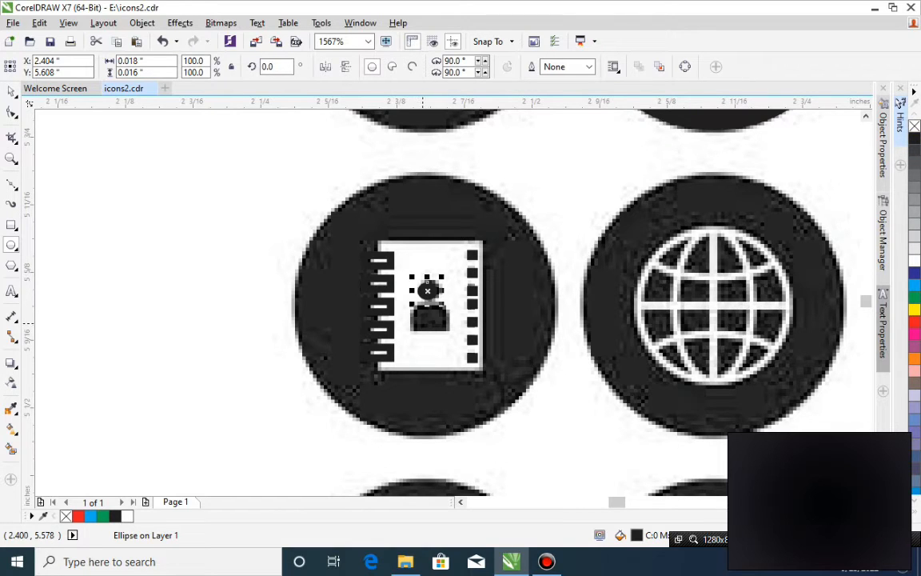
Draw a rectangle about 0.031 in high, move it over the person's body on the address book and narrow it to 0.031 in.
left_click(12, 225)
mouse_move(410, 306)
left_mouse_down()
mouse_move(437, 323)
mouse_move(453, 387)
left_mouse_up()
key("ctrl+z")
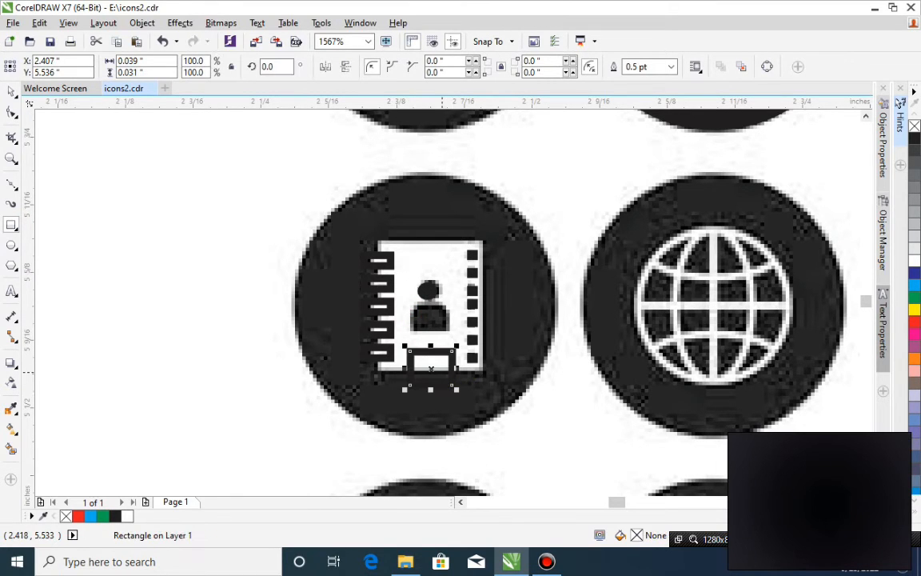
key("space")
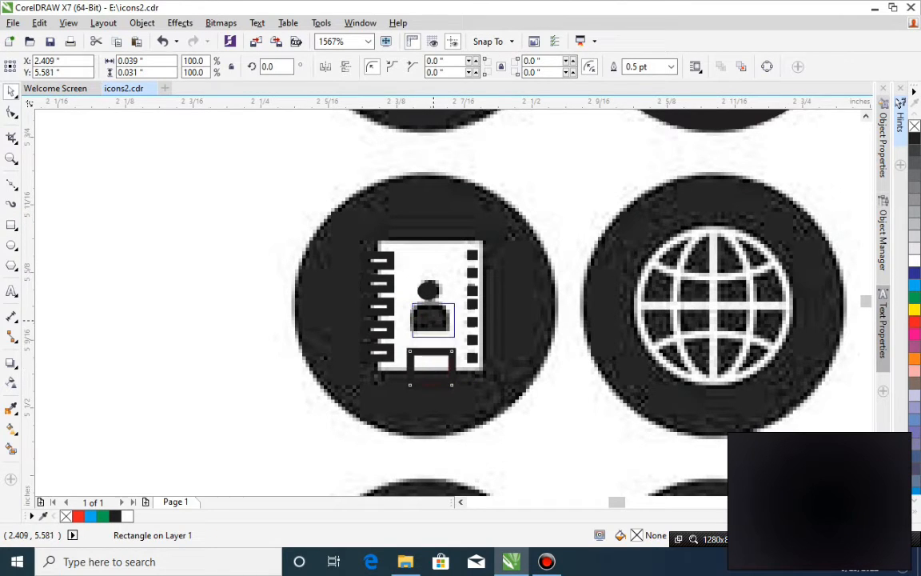
left_click_drag(433, 321, 450, 319)
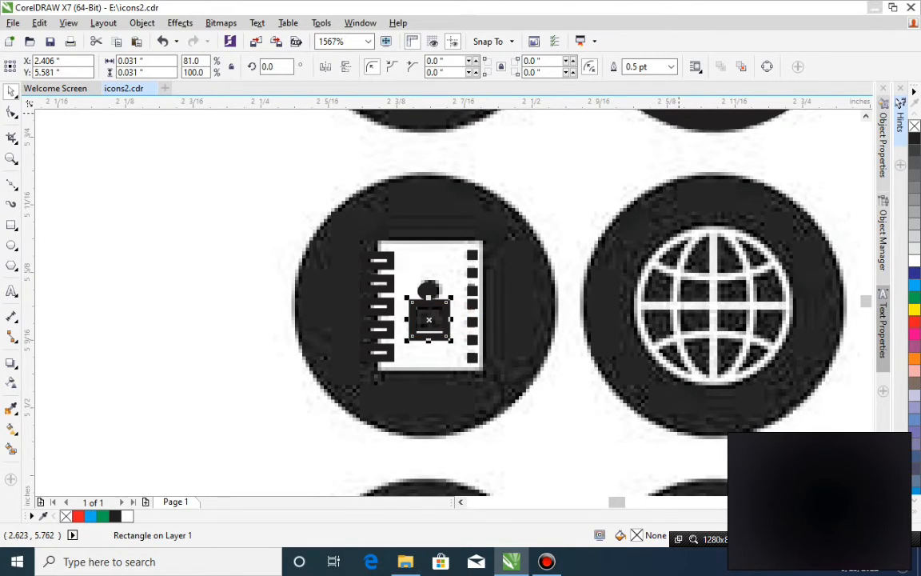
Convert the body rectangle to curves, make its upper segments curved and delete its two upper nodes to form a dome.
left_click(767, 66)
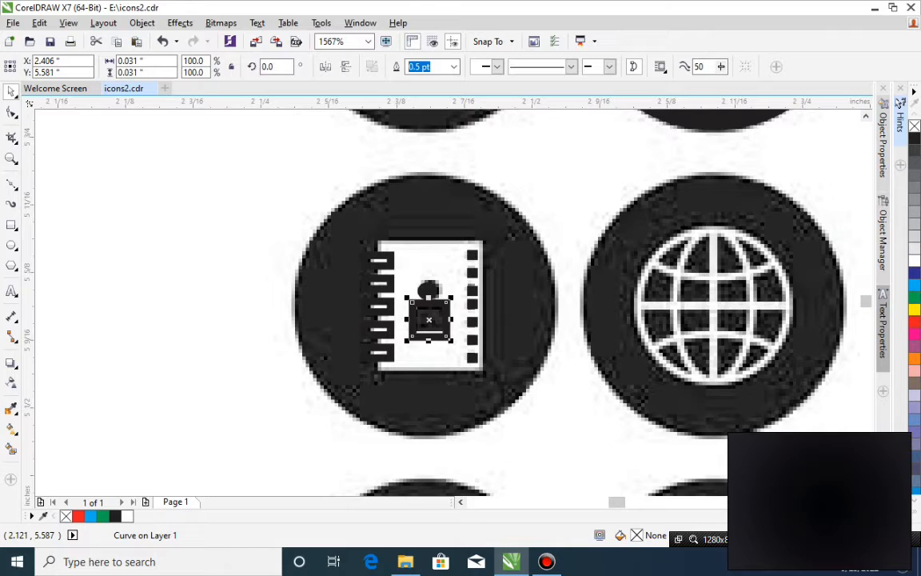
left_click(11, 112)
left_click_drag(399, 298, 472, 320)
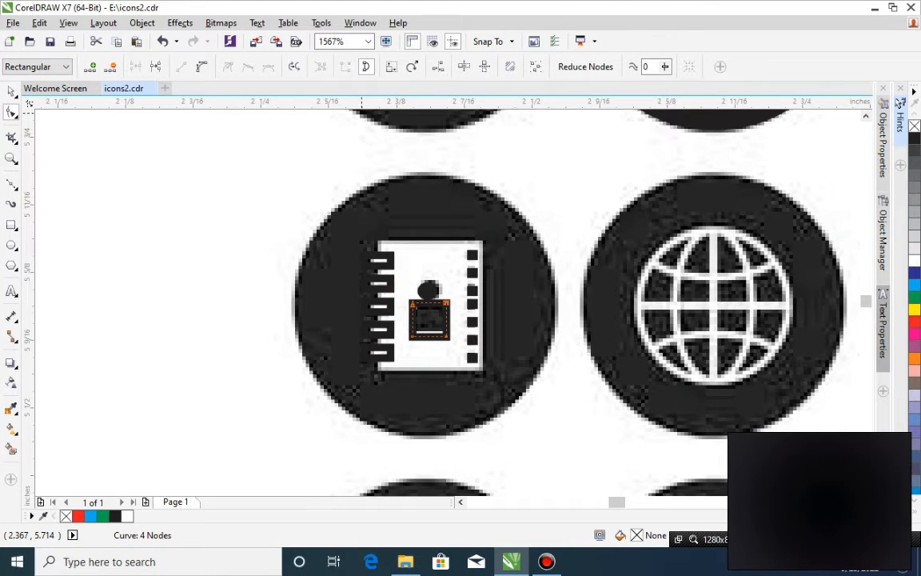
left_click(202, 61)
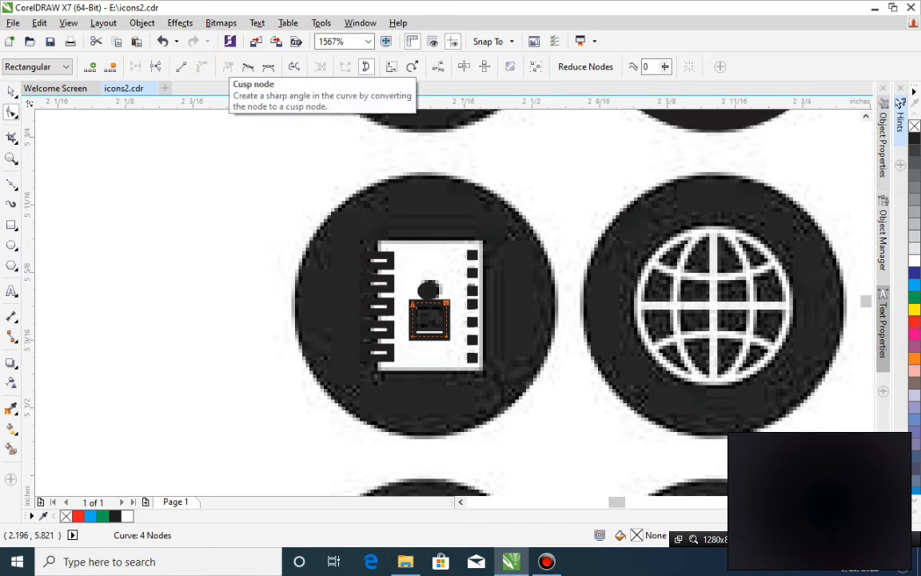
key("Delete")
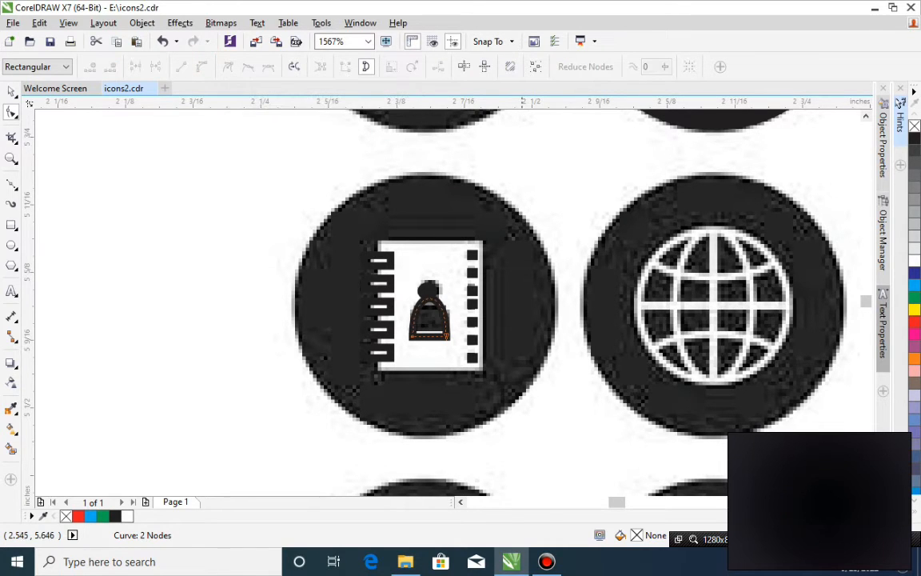
Widen the dome's shoulders by adjusting the curve handles of its lower nodes and fill the shape with black.
left_click(448, 337)
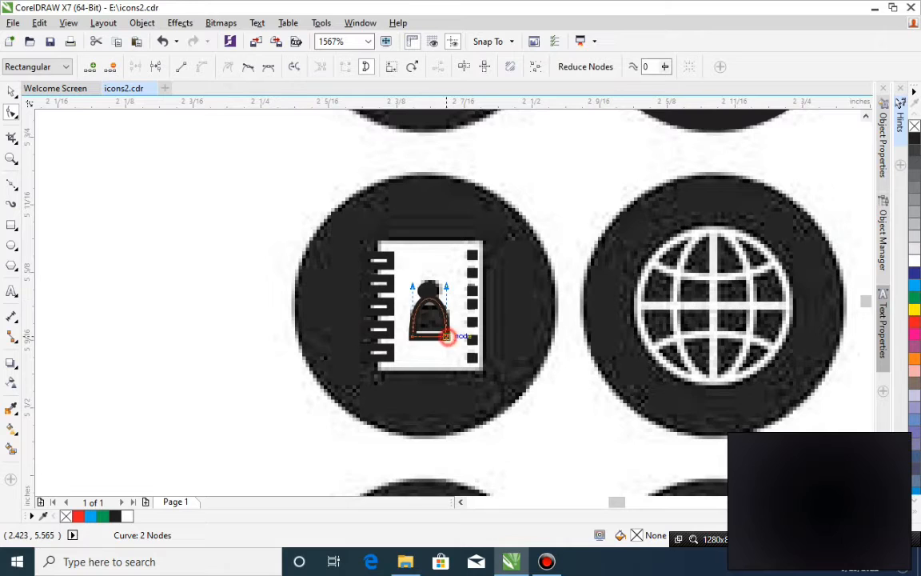
left_click_drag(446, 285, 410, 294)
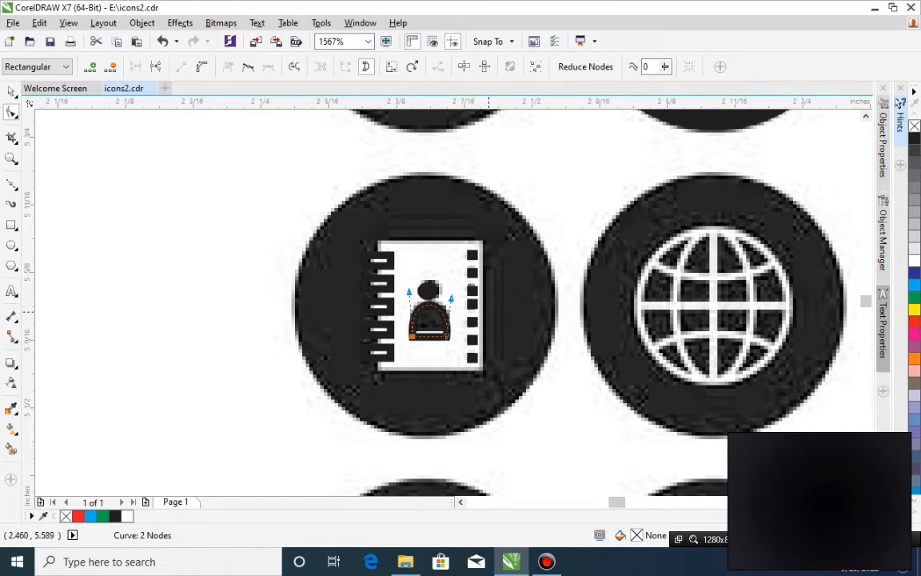
key("space")
left_click(915, 138)
left_click(455, 411)
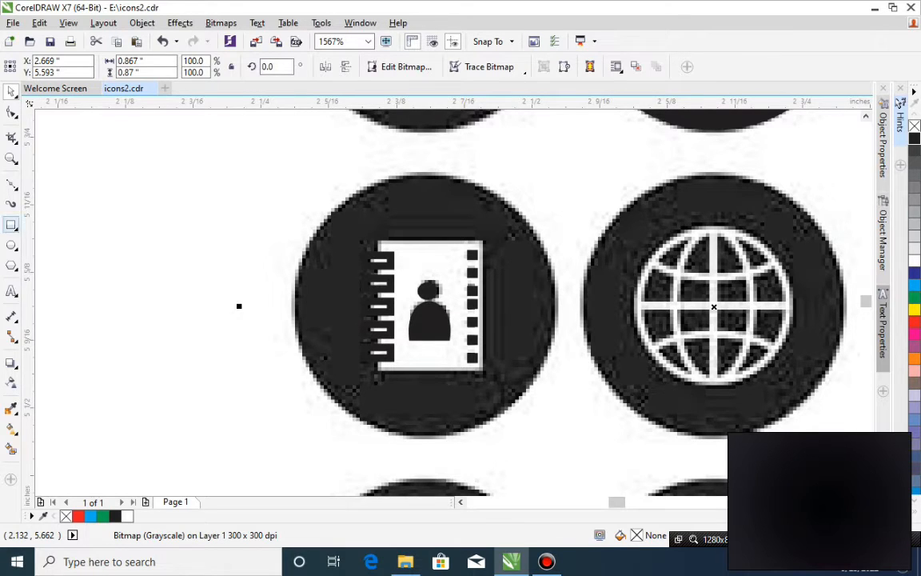
Draw a rectangle about 0.1 × 0.122 in over the address book page, make its fill and outline white, and place it behind the person and binding marks.
left_click(12, 226)
left_click_drag(376, 241, 482, 372)
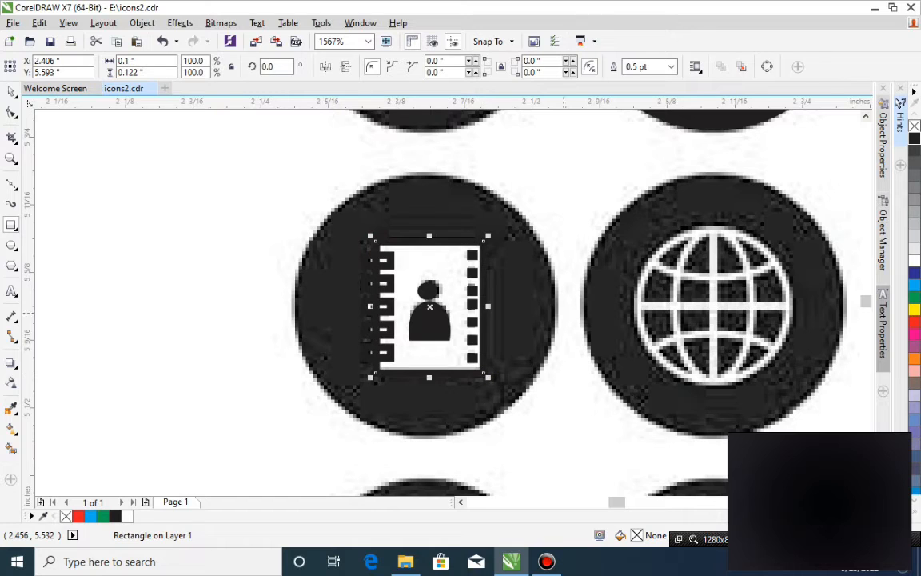
left_click(913, 260)
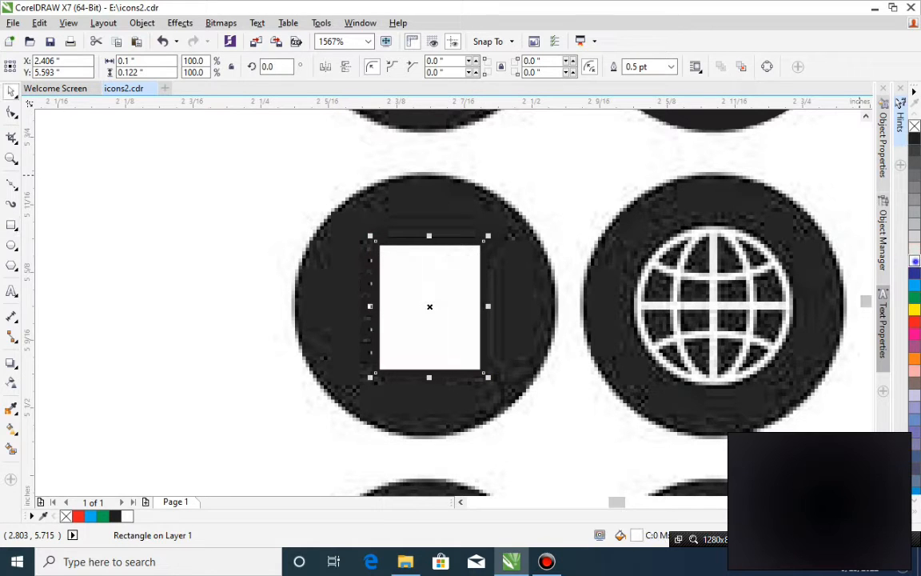
right_click(914, 260)
left_click(525, 311, "shift")
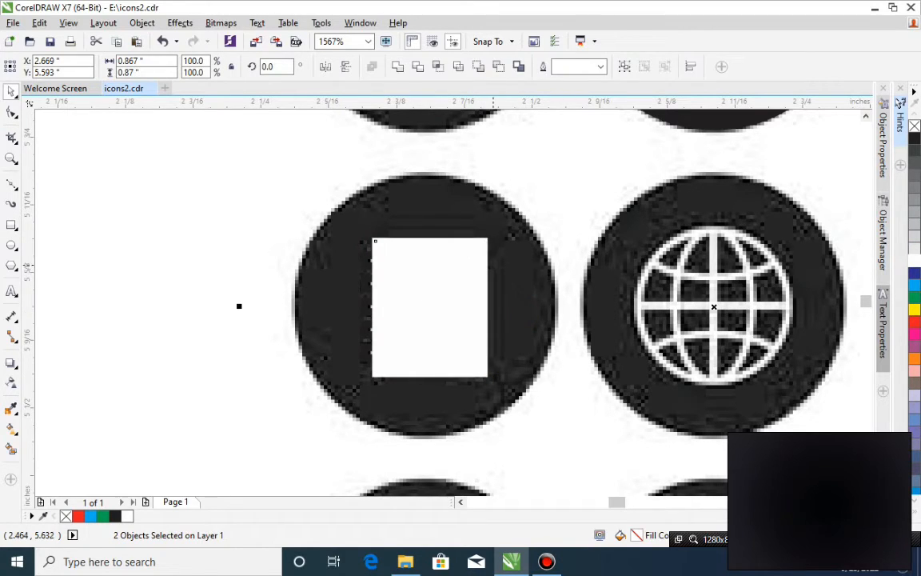
key("shift+Page_Down")
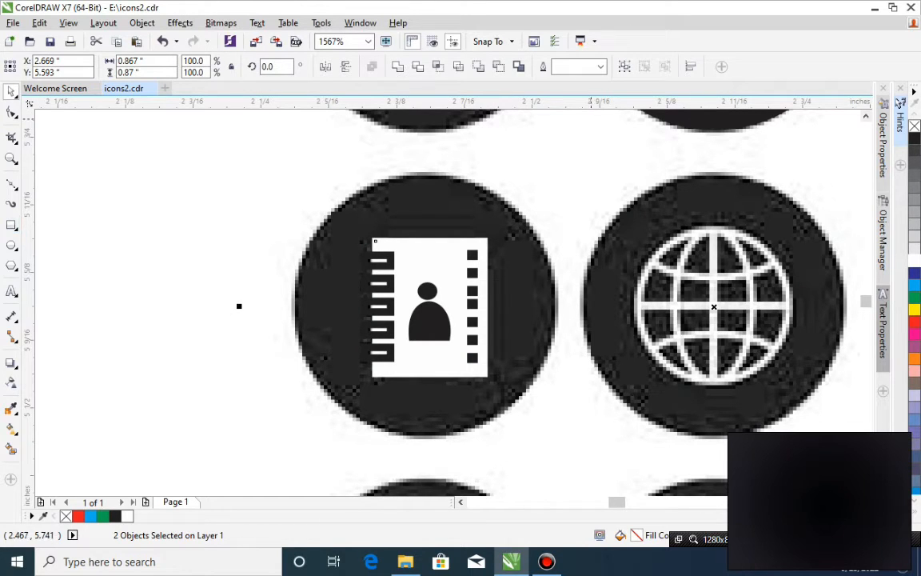
Place a copy of the phone icon's black circle over the address book's circle, size it about 0.246 × 0.231 in, and send it behind the book.
left_click(736, 118)
left_click_drag(735, 118, 446, 428)
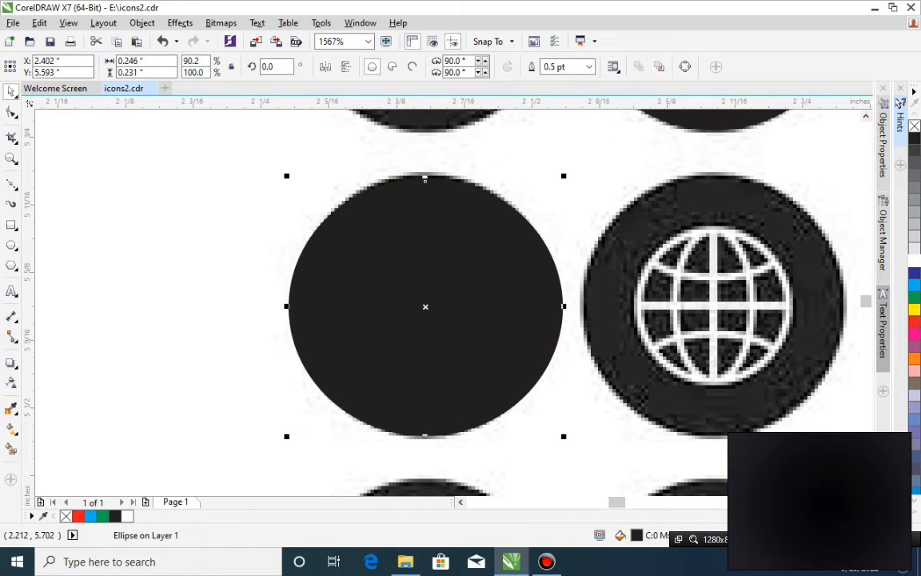
left_click(598, 470, "shift")
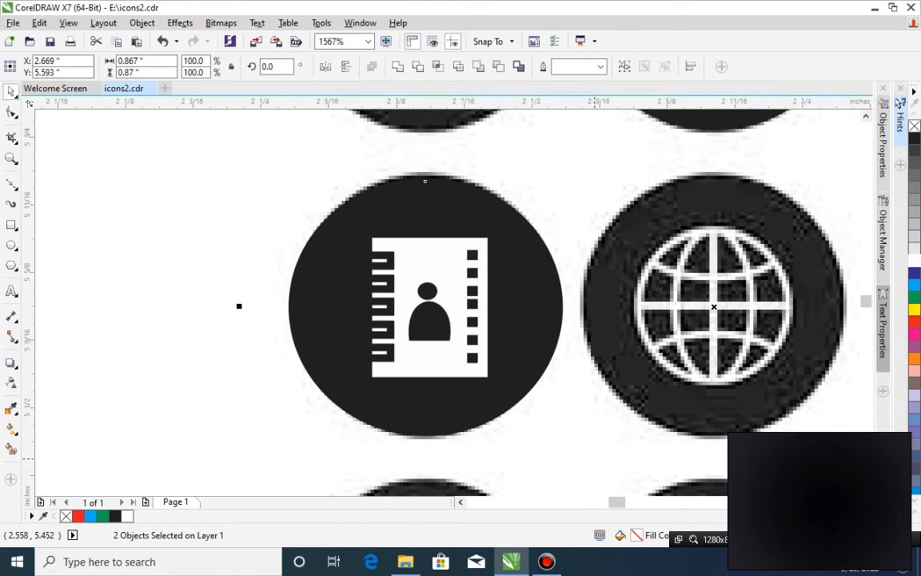
Draw a circle about 0.142 in across over the outline of the globe icon and move it to the empty area beside the icon sheet.
scroll(594, 436, "down", 1)
scroll(593, 436, "down", 1)
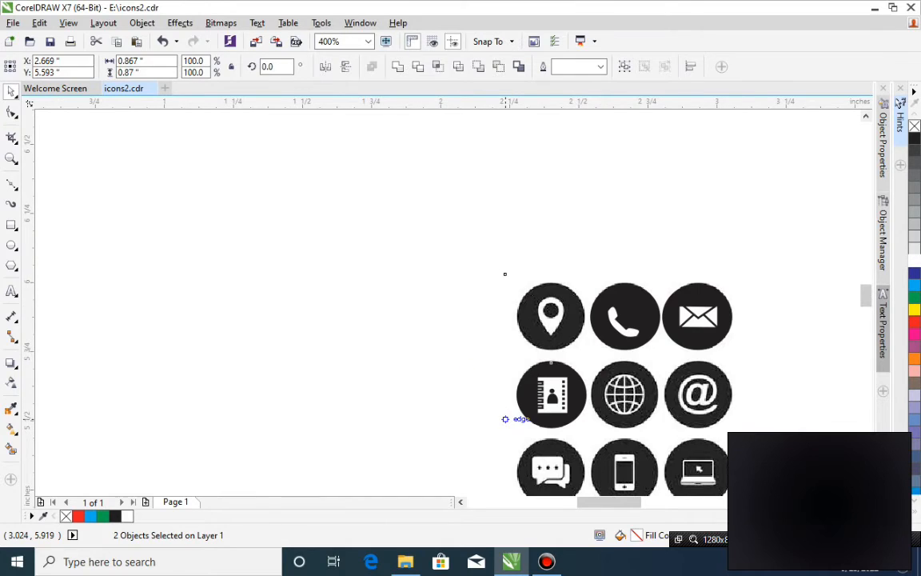
key("z")
left_click_drag(469, 366, 732, 452)
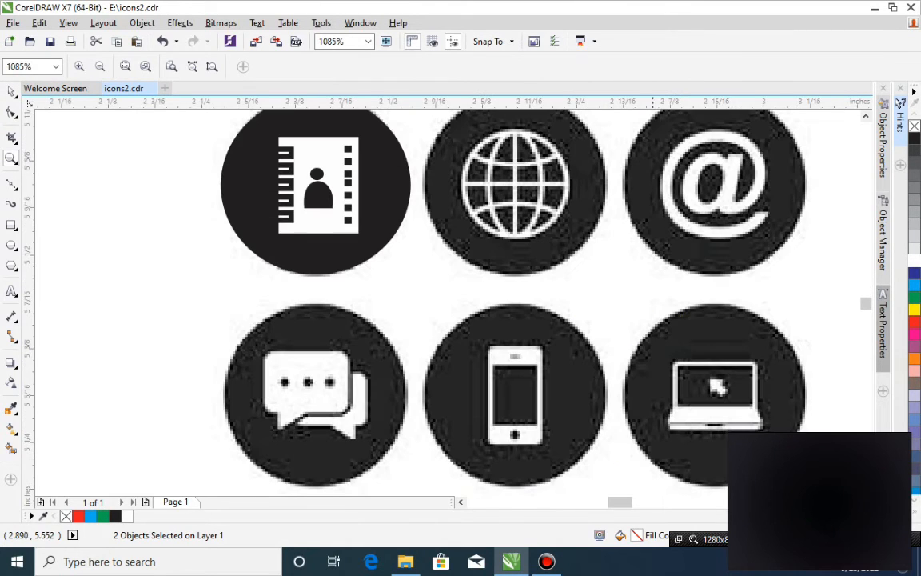
left_click(865, 118)
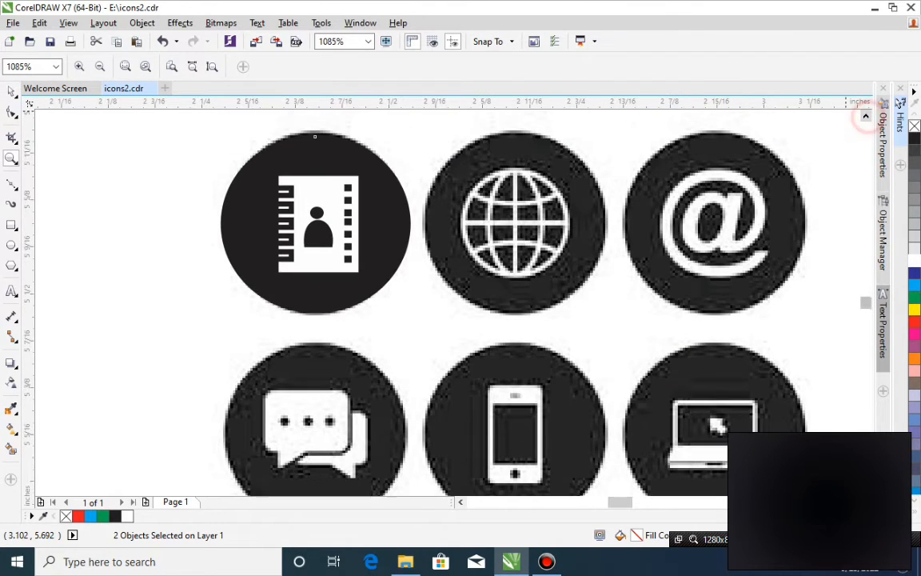
key("space")
left_click(490, 227)
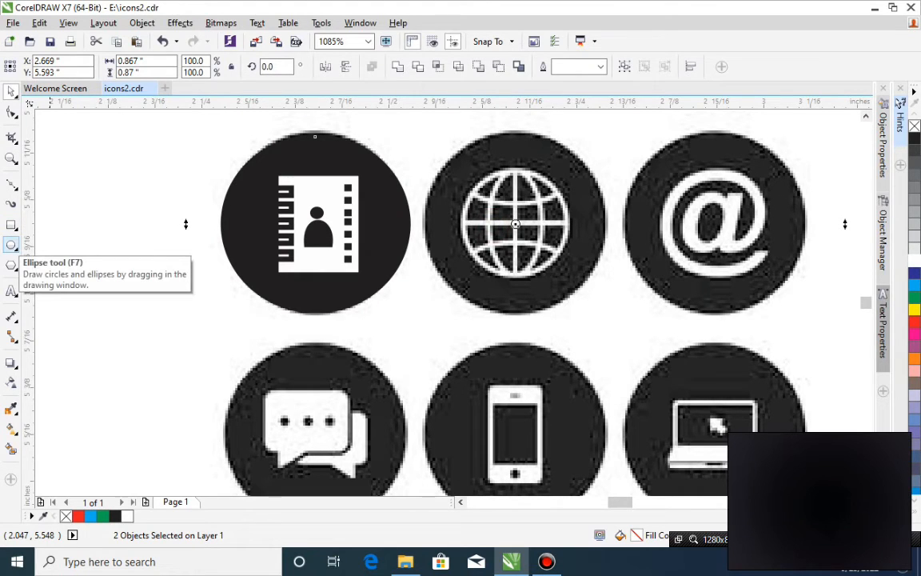
left_click(12, 182)
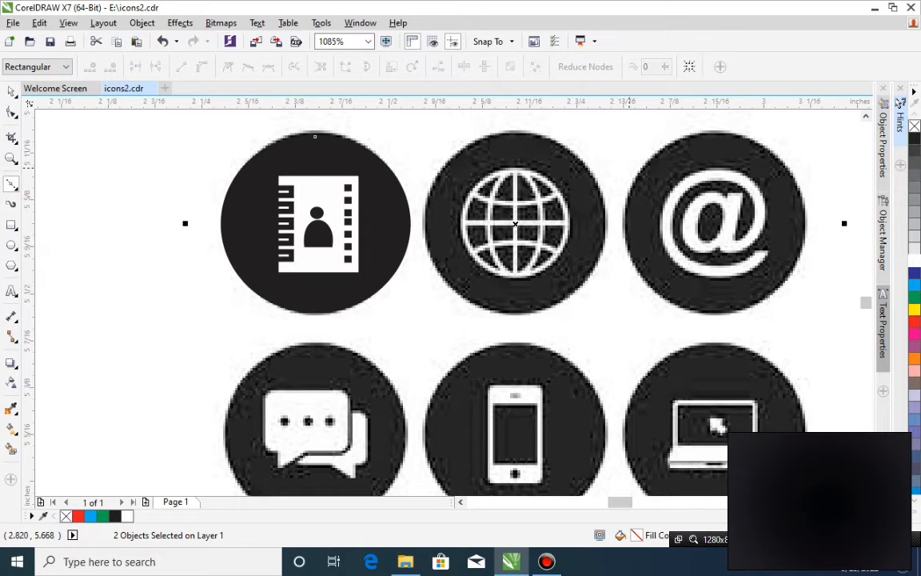
left_click(11, 245)
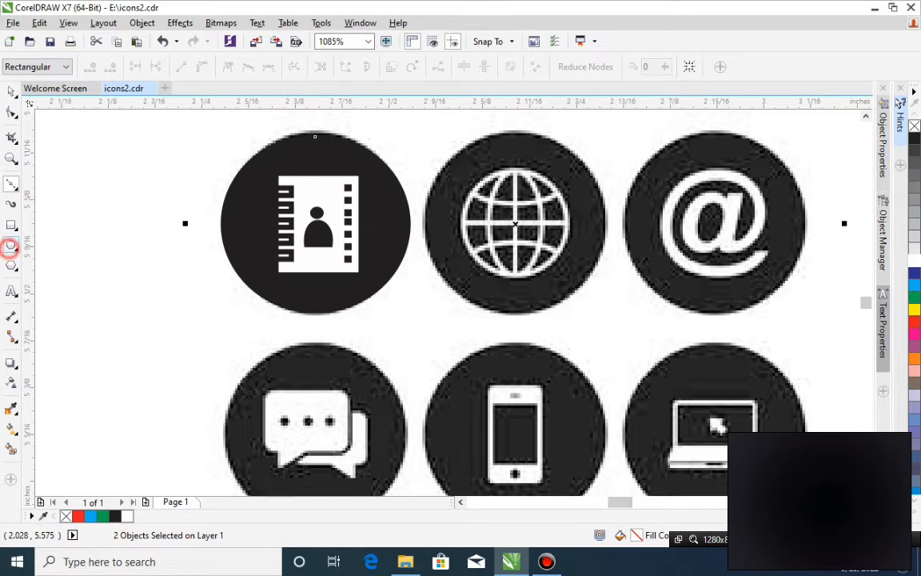
left_click_drag(463, 170, 571, 276)
key("space")
left_click(520, 226)
left_click_drag(519, 225, 104, 214)
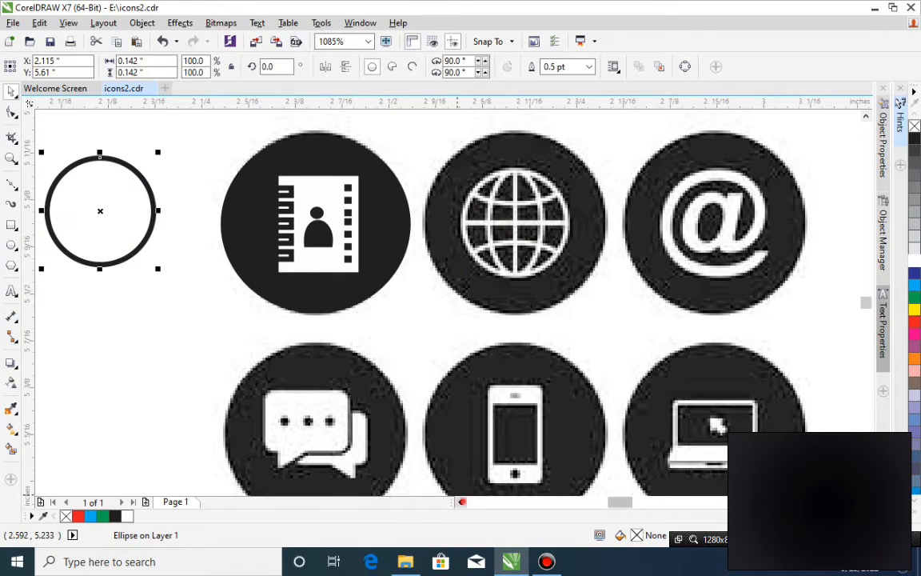
left_click(462, 502)
left_click_drag(408, 211, 383, 210)
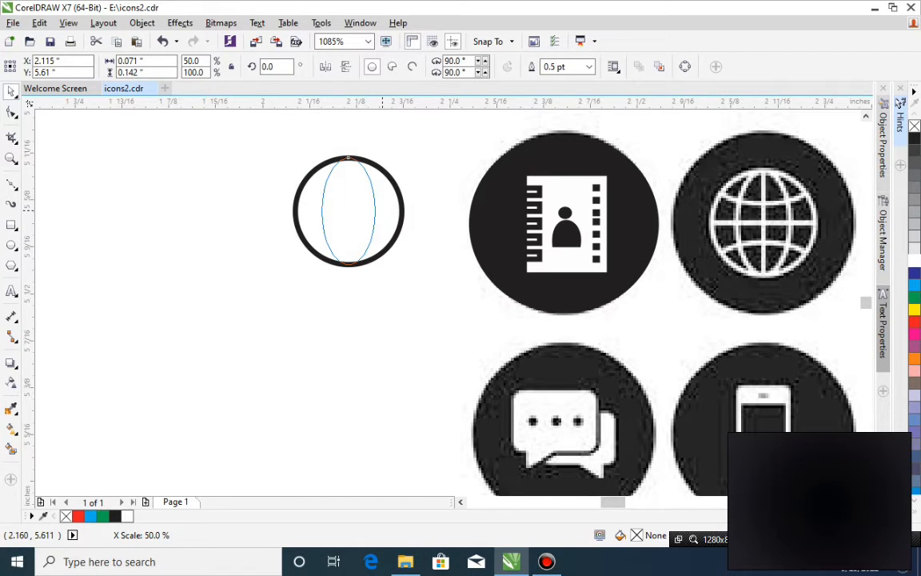
left_click_drag(383, 209, 383, 210)
key("ctrl+z")
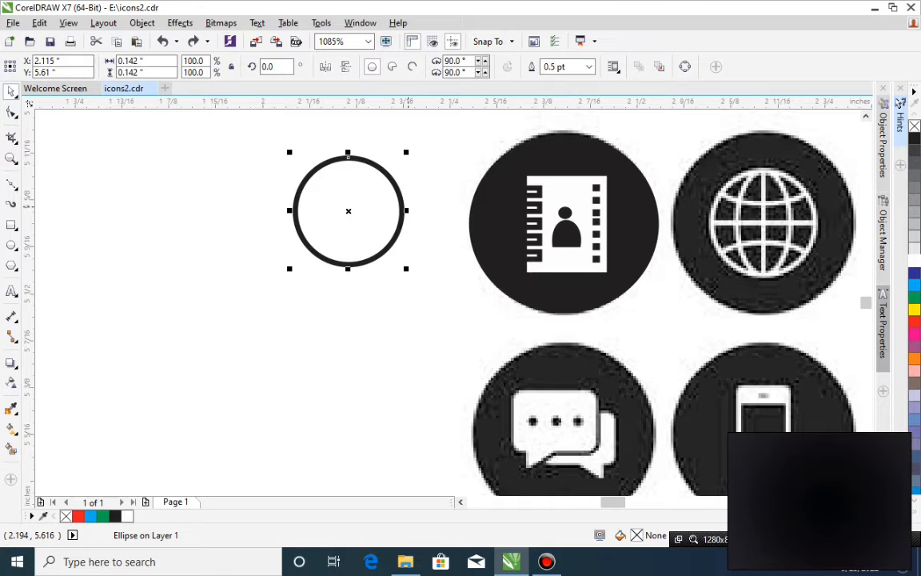
Make a centred copy of the globe circle narrowed to about 0.088 in wide at full height as the curved meridians.
left_click(409, 209)
left_click_drag(408, 210, 388, 215)
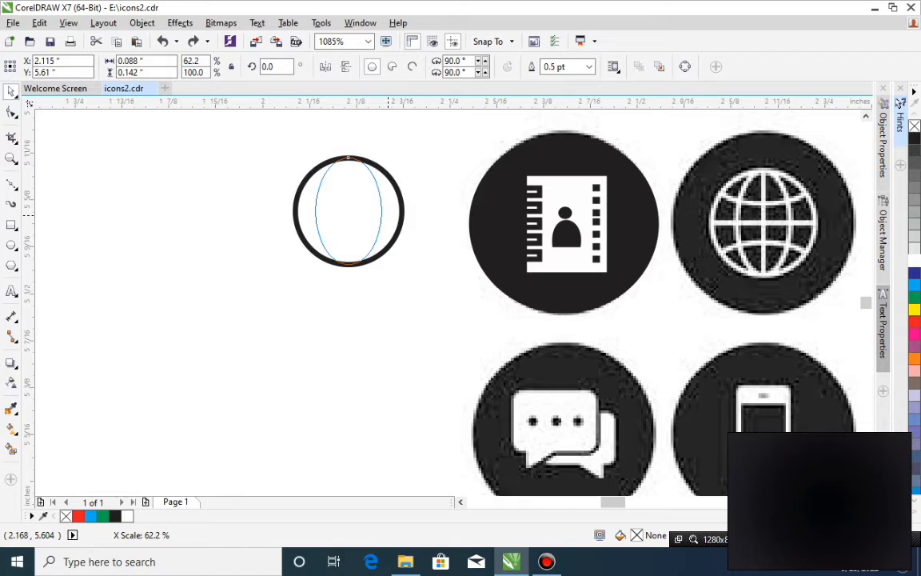
left_click_drag(389, 215, 386, 212)
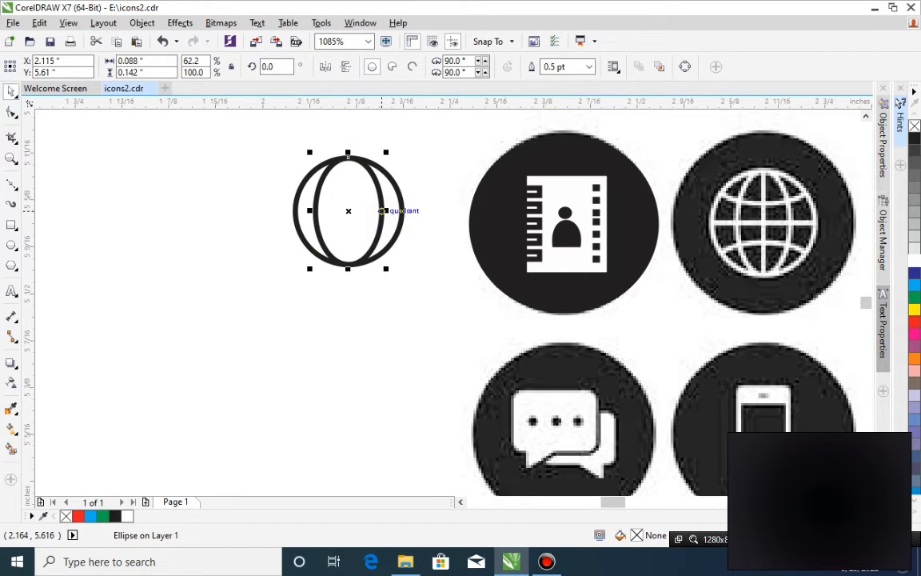
left_click_drag(383, 211, 374, 210)
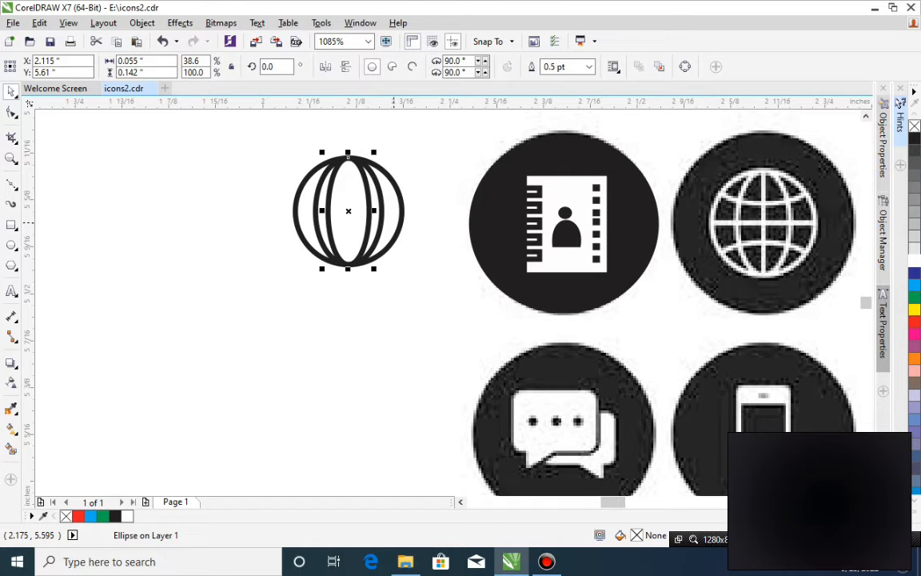
key("ctrl+r")
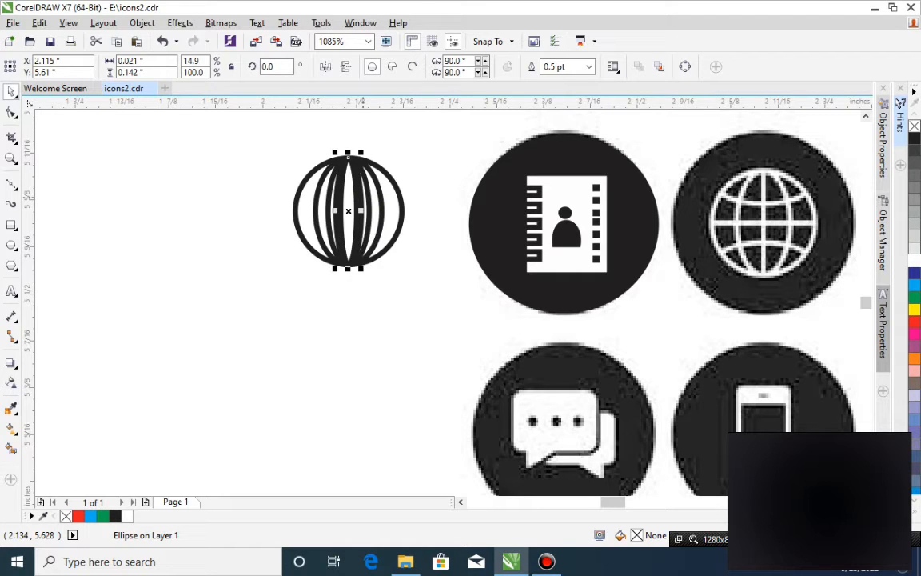
key("ctrl+z")
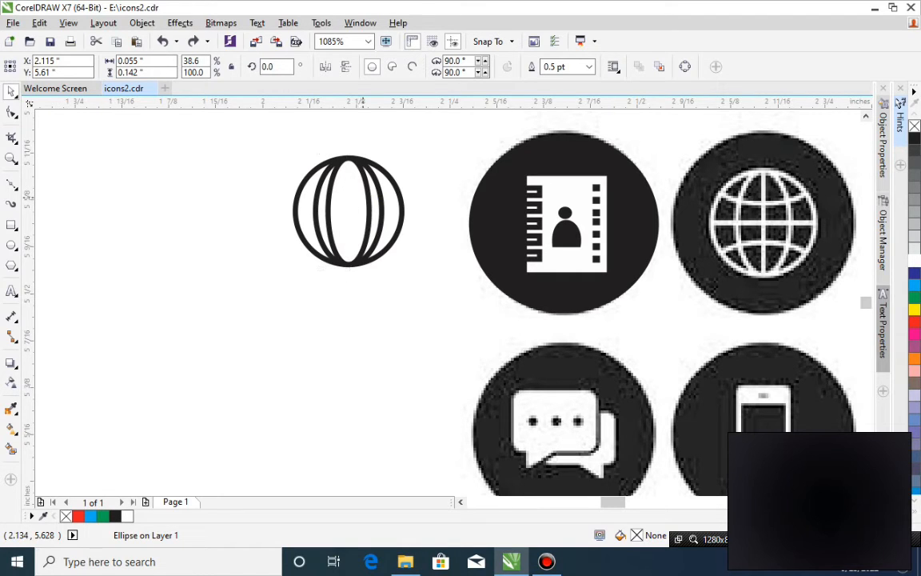
key("ctrl+z")
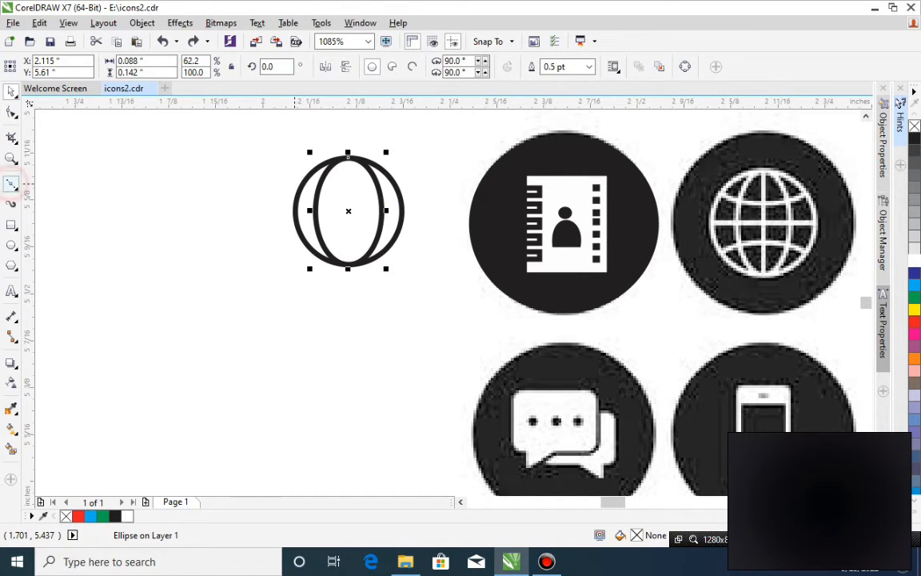
Draw a vertical line through the globe's centre from edge to edge and add a copy rotated 90° as the equator.
left_click(11, 184)
left_click(348, 154)
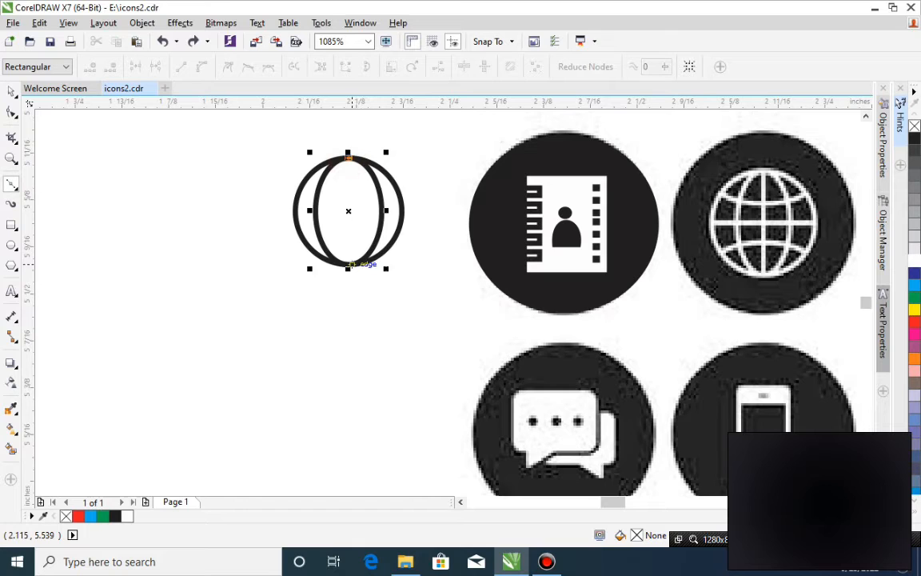
left_click(347, 265)
key("space")
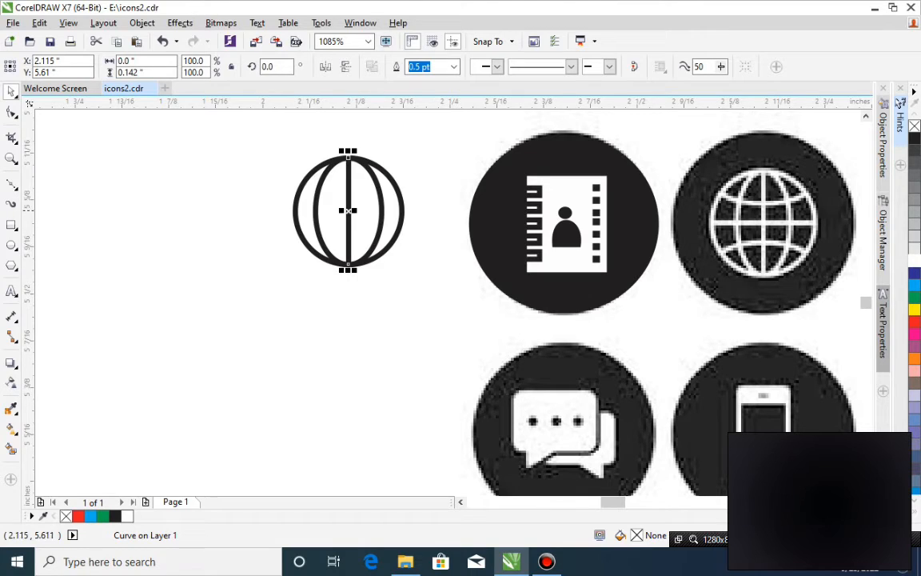
left_click(276, 67)
key("Return")
left_click(388, 240)
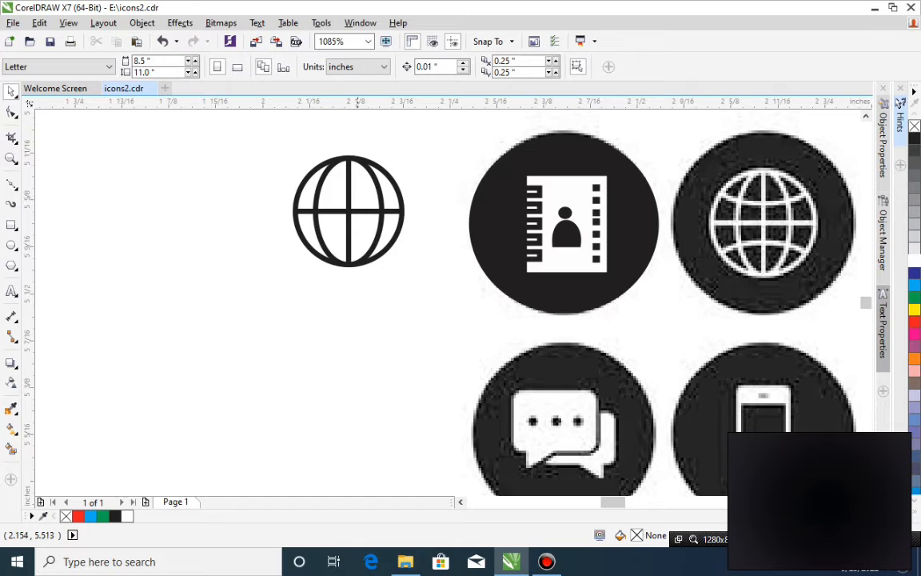
Place copies of the equator line above and below it and shorten them to about 0.121 in so they fit within the circle.
left_click(387, 248)
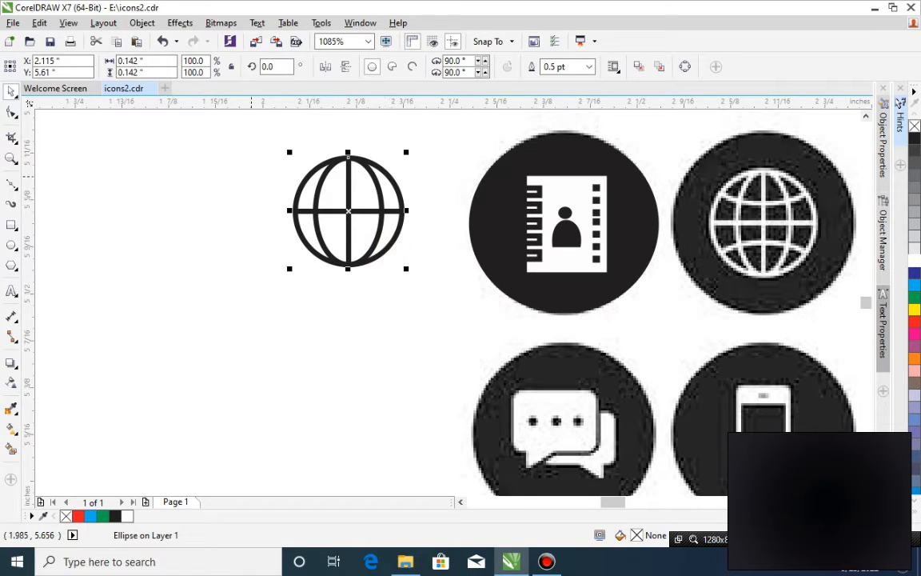
left_click(336, 212)
left_click_drag(335, 211, 312, 238)
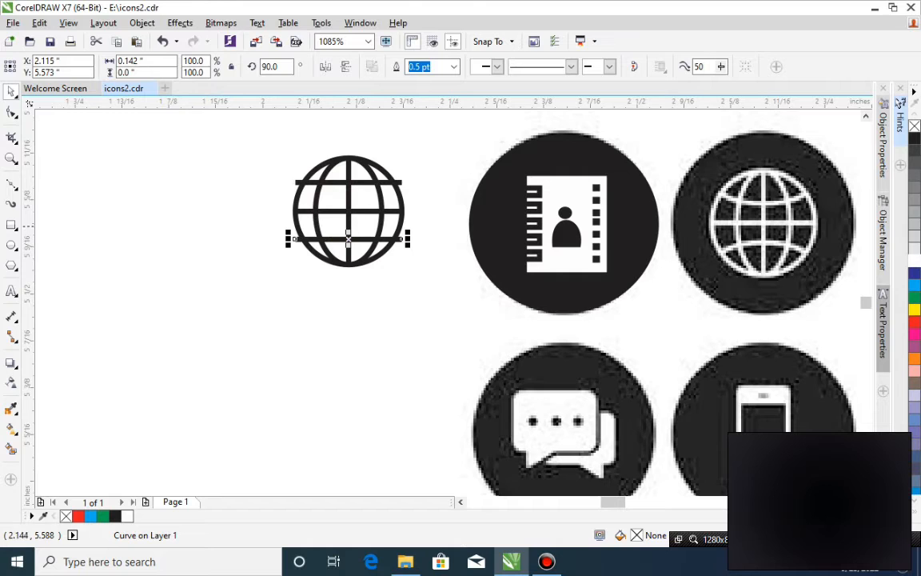
left_click_drag(409, 239, 397, 240)
left_click(400, 183)
left_click_drag(408, 183, 400, 182)
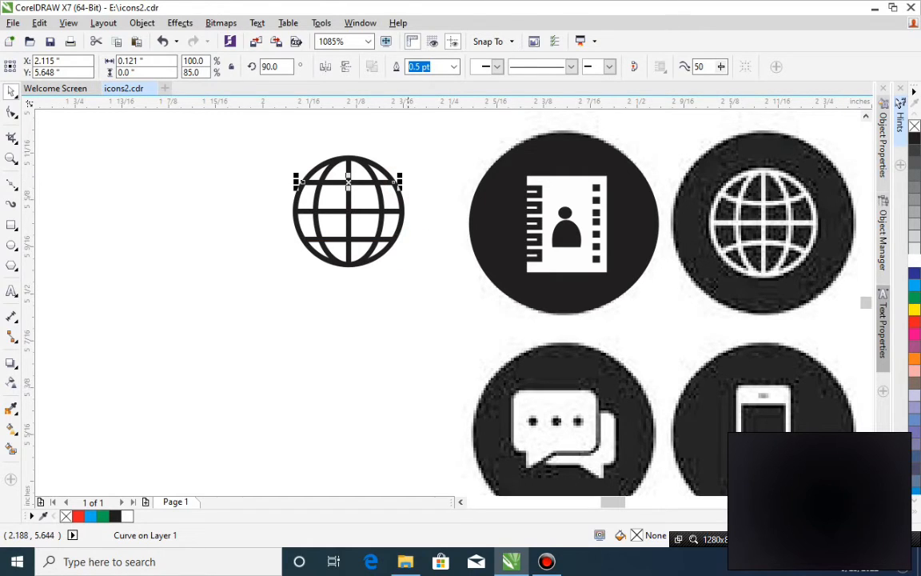
Bow the upper latitude line downward by adding a middle node, lowering it, converting the line to a curve and deleting the node.
left_click(11, 113)
left_click(347, 183)
left_click(348, 182)
left_click_drag(348, 183, 348, 191)
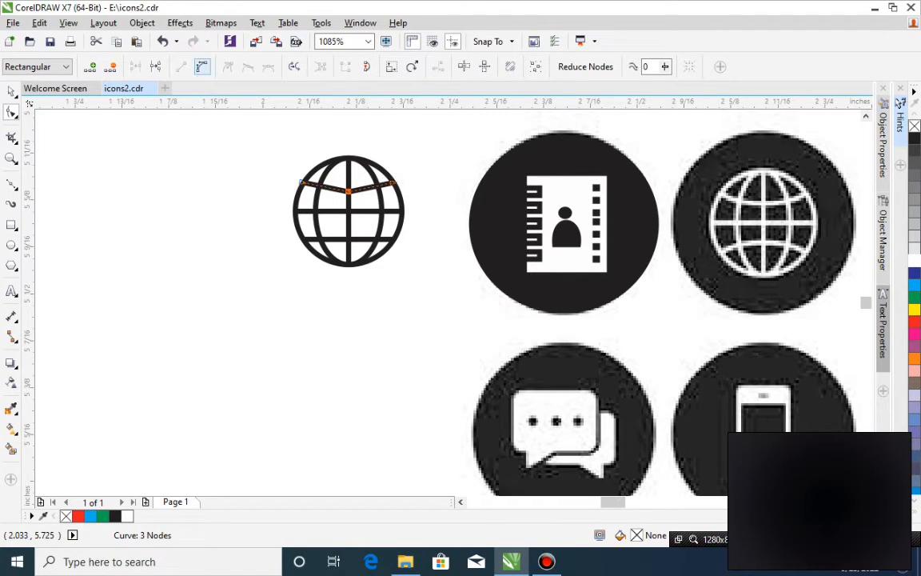
left_click(201, 66)
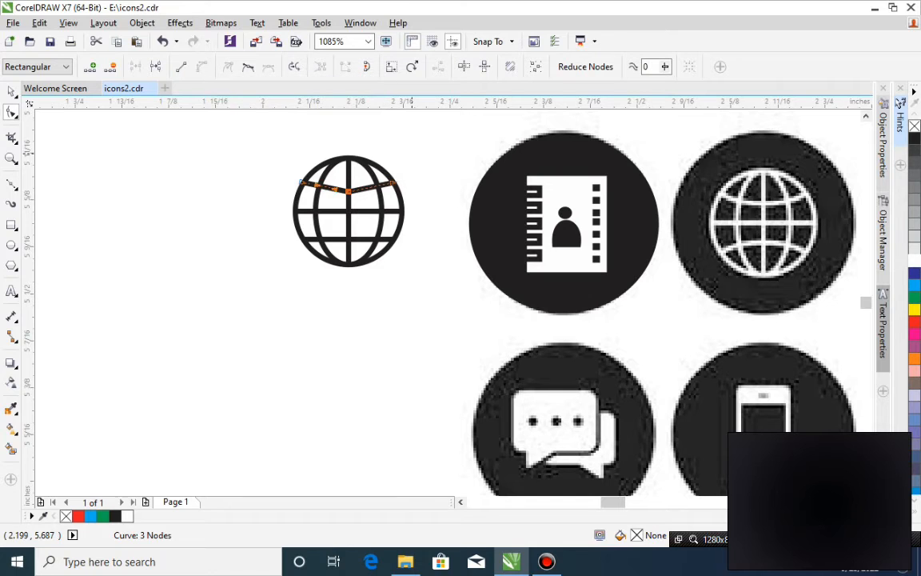
key("Delete")
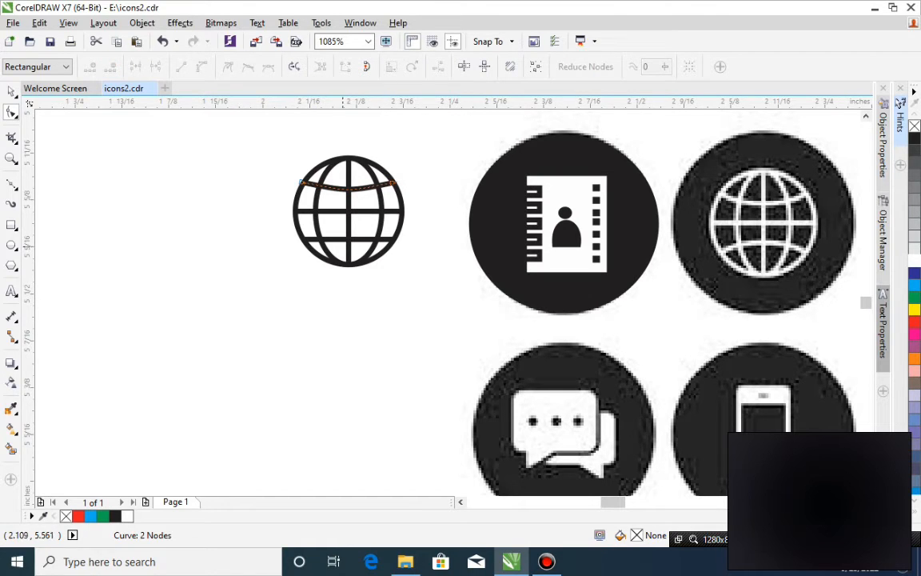
Bow the lower latitude line upward by adding a middle node, raising it, converting the line to a curve and deleting the node.
left_click(347, 237)
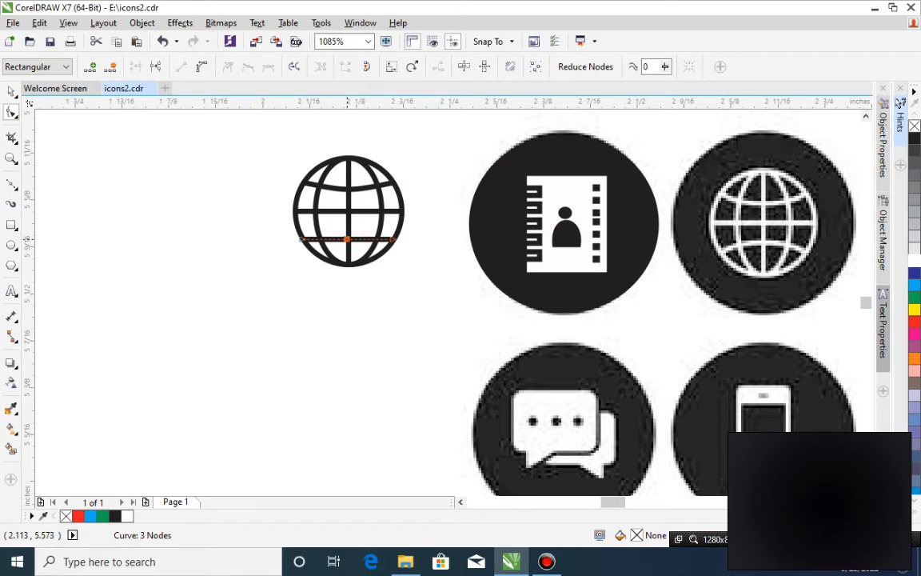
left_click_drag(347, 238, 348, 229)
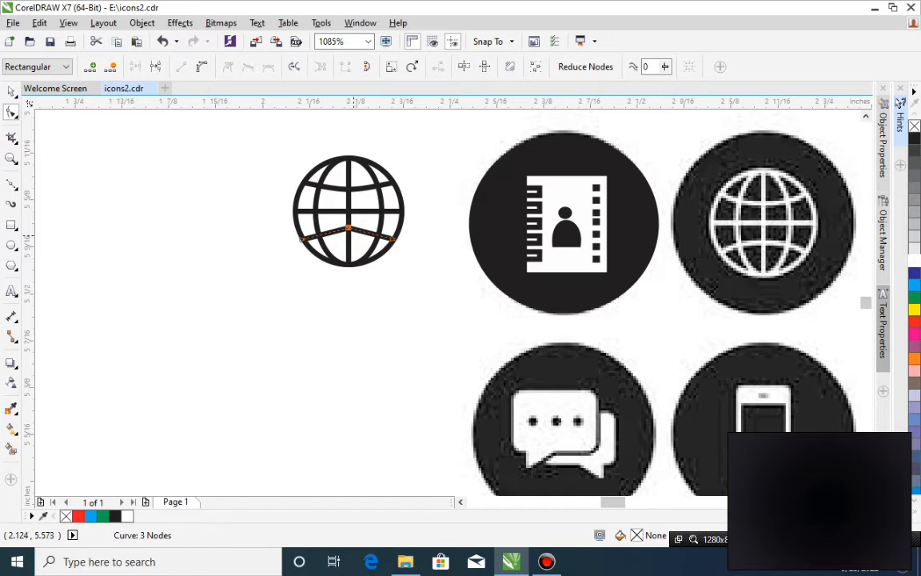
left_click(202, 67)
key("Delete")
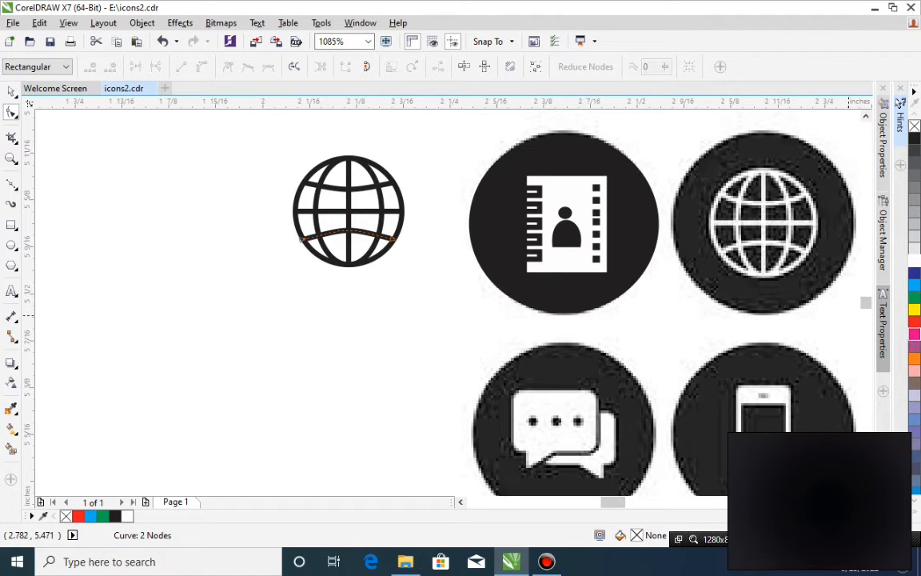
Bow the globe's lower latitude line further upward and its upper latitude line further downward by reshaping their curves.
left_click(390, 238)
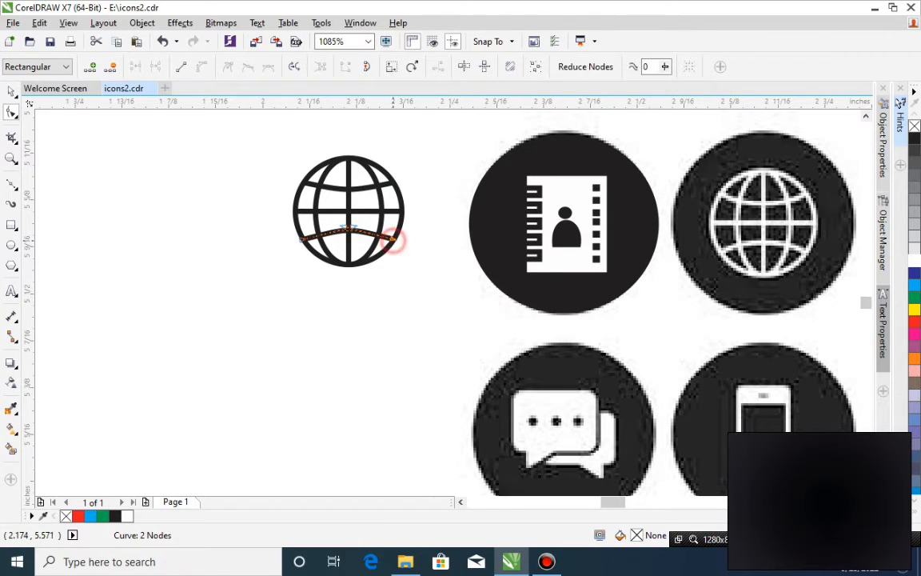
mouse_move(348, 227)
left_mouse_down()
mouse_move(333, 223)
mouse_move(355, 219)
mouse_move(338, 225)
left_mouse_up()
left_click(372, 183)
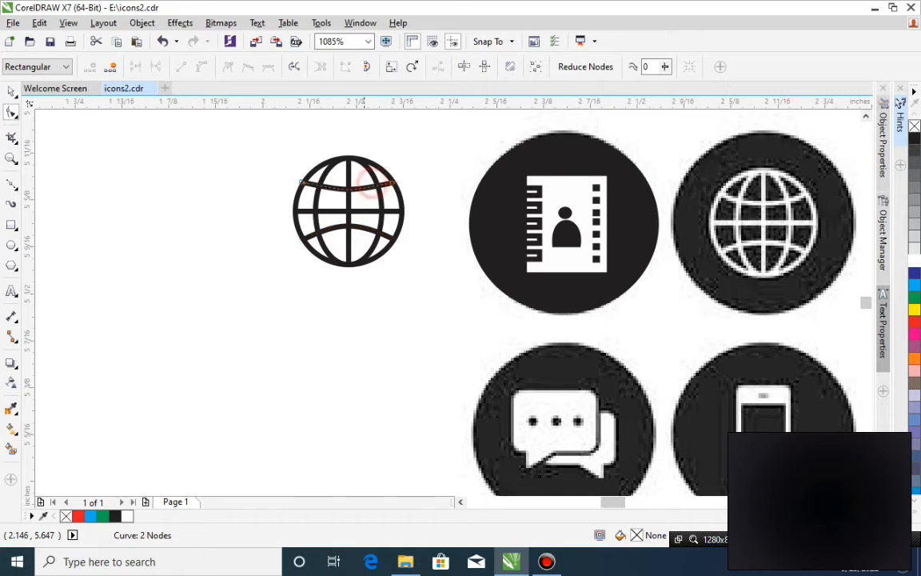
left_click(394, 181)
mouse_move(350, 190)
left_mouse_down()
mouse_move(376, 200)
mouse_move(351, 191)
mouse_move(366, 203)
mouse_move(352, 206)
mouse_move(371, 199)
mouse_move(355, 200)
left_mouse_up()
key("space")
Flatten the upper latitude line to 50% of its height, about 0.011 in, and move the whole globe onto the bitmap globe icon.
left_click(450, 277)
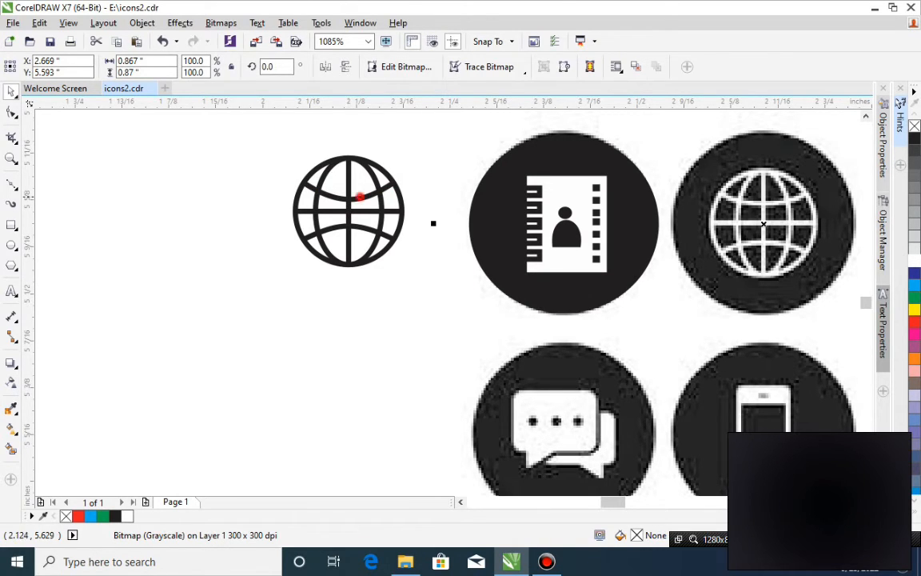
left_click(350, 190)
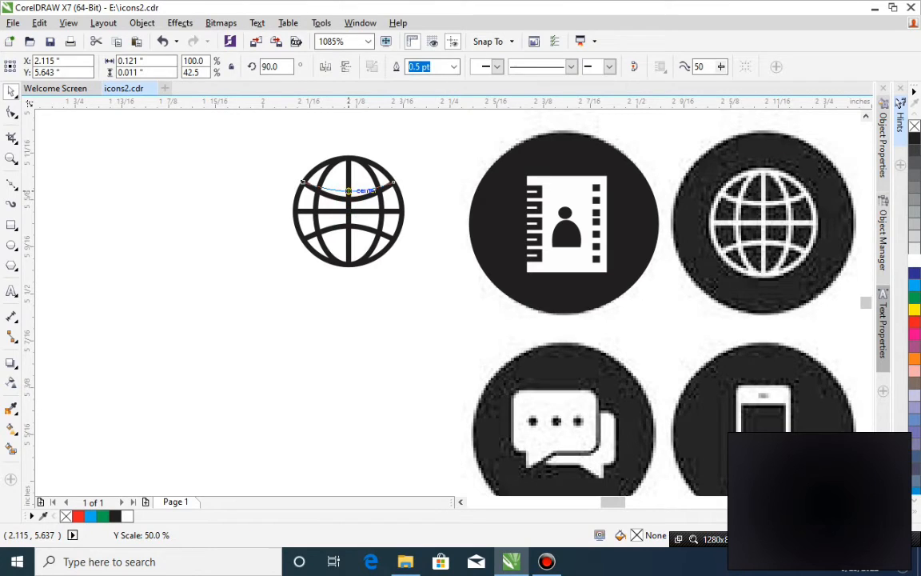
left_click_drag(349, 191, 348, 191)
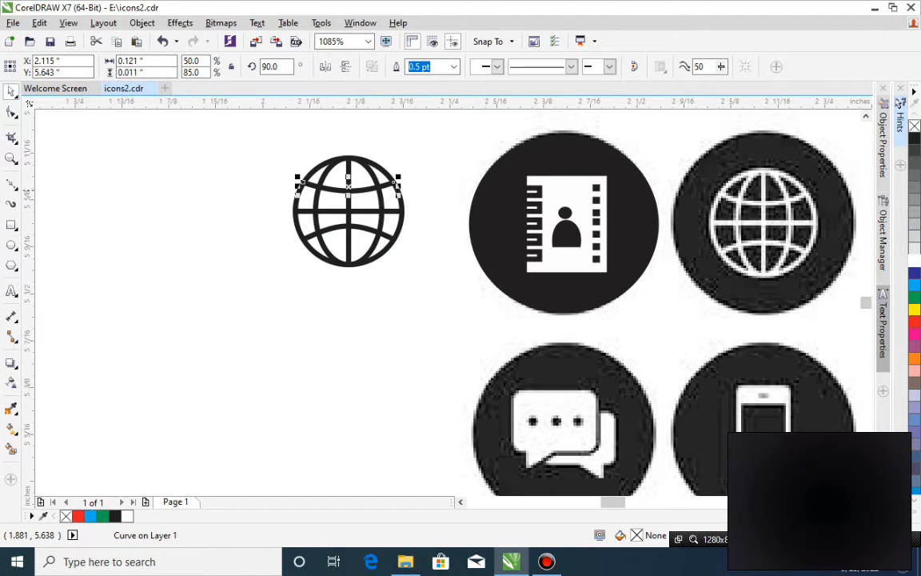
left_click_drag(242, 145, 419, 278)
left_click_drag(348, 232, 765, 244)
key("a")
left_click_drag(654, 138, 832, 275)
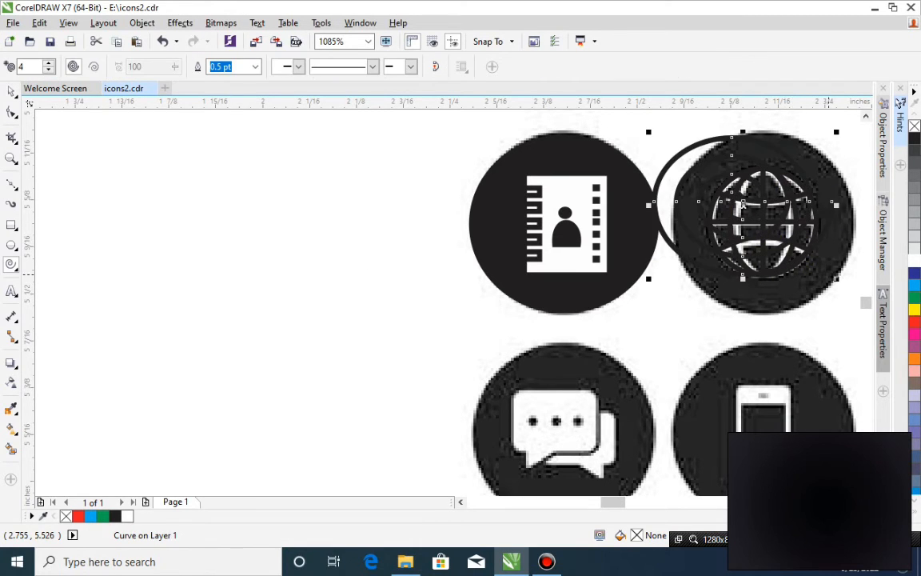
key("ctrl+z")
Flatten the globe's lower latitude line slightly to a height of about 0.013 in.
key("z")
left_click_drag(625, 124, 742, 346)
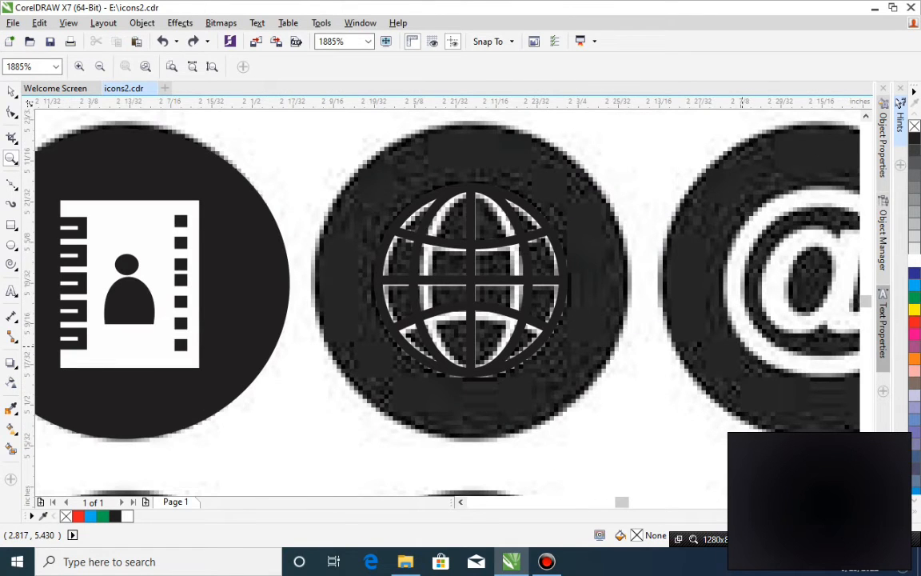
left_click(11, 91)
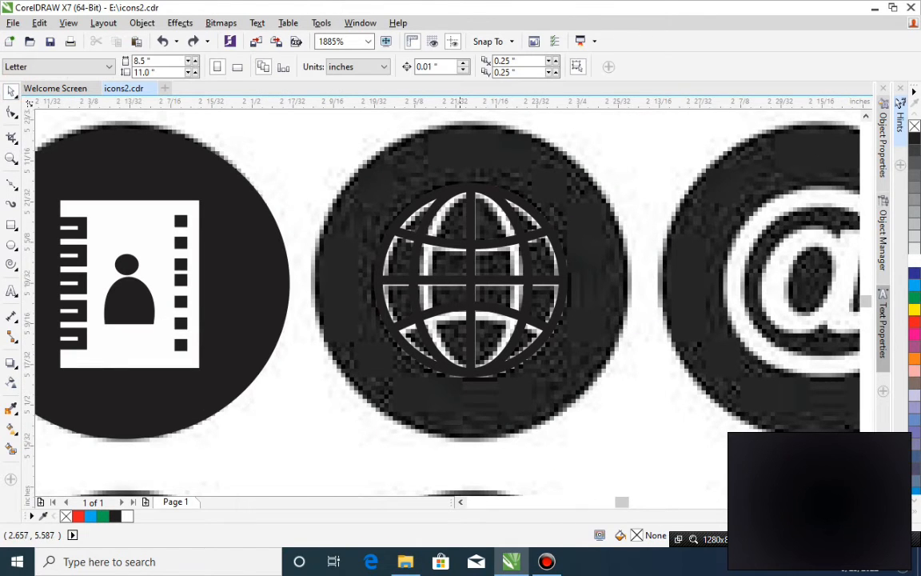
left_click(470, 316)
left_click_drag(470, 305, 470, 313)
Set the outlines of all the globe's straight lines, latitude curves, inner ellipse and outer circle to white.
left_click(482, 244)
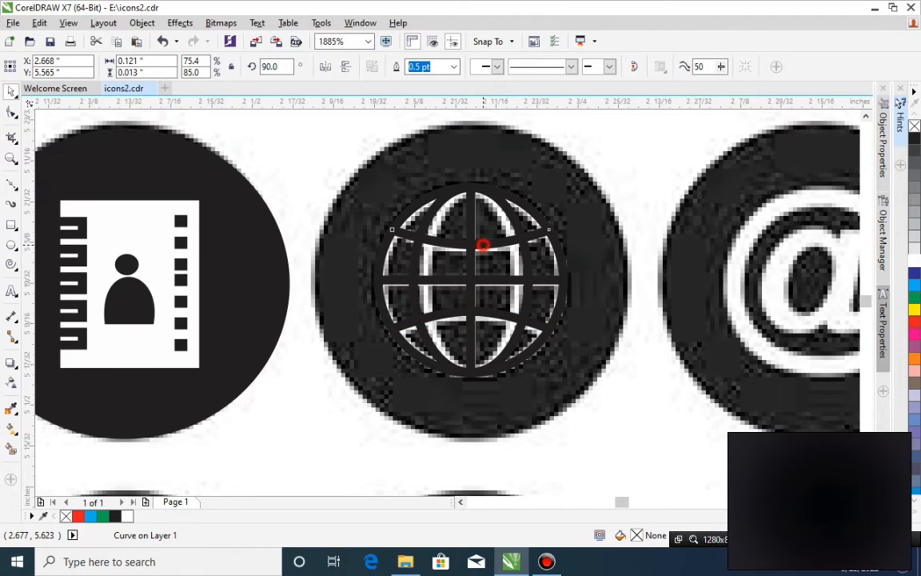
left_click(493, 278)
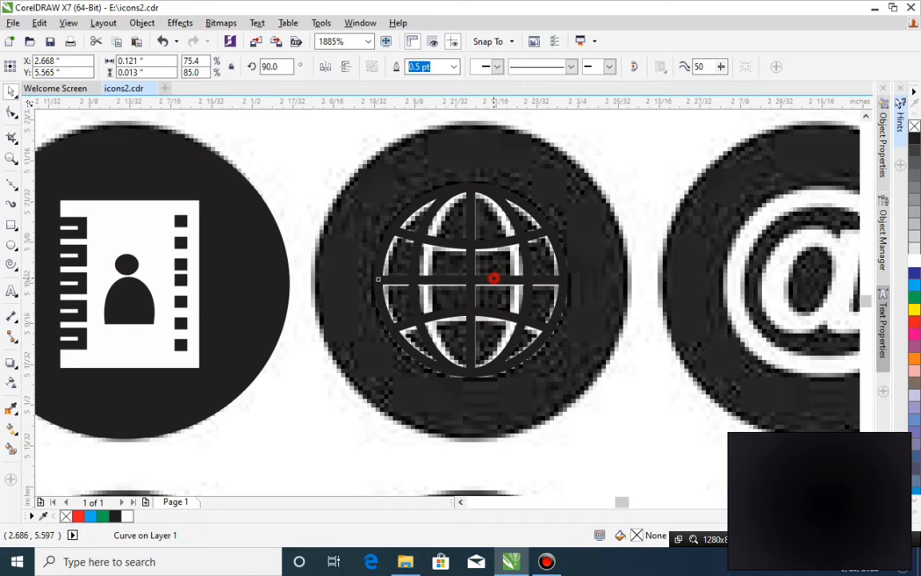
left_click(470, 254, "shift")
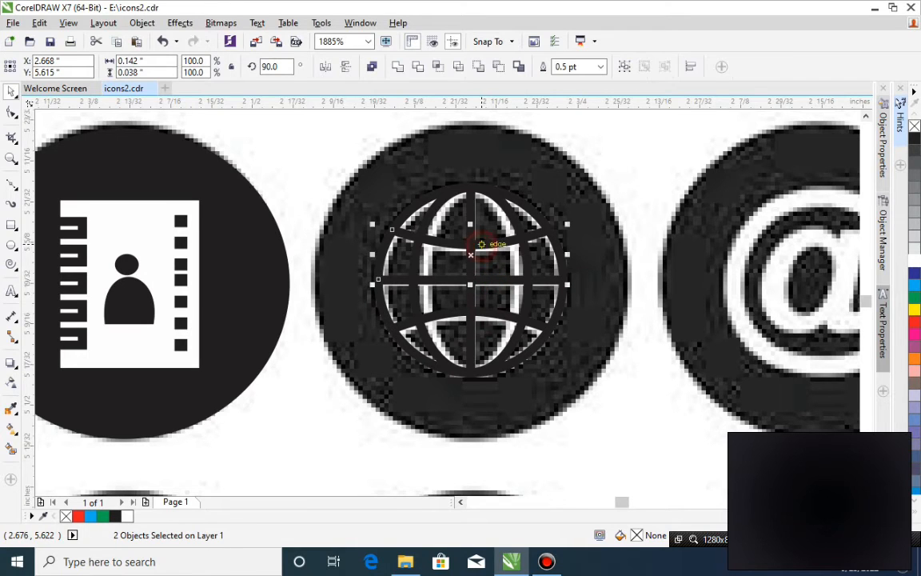
left_click(471, 194, "shift")
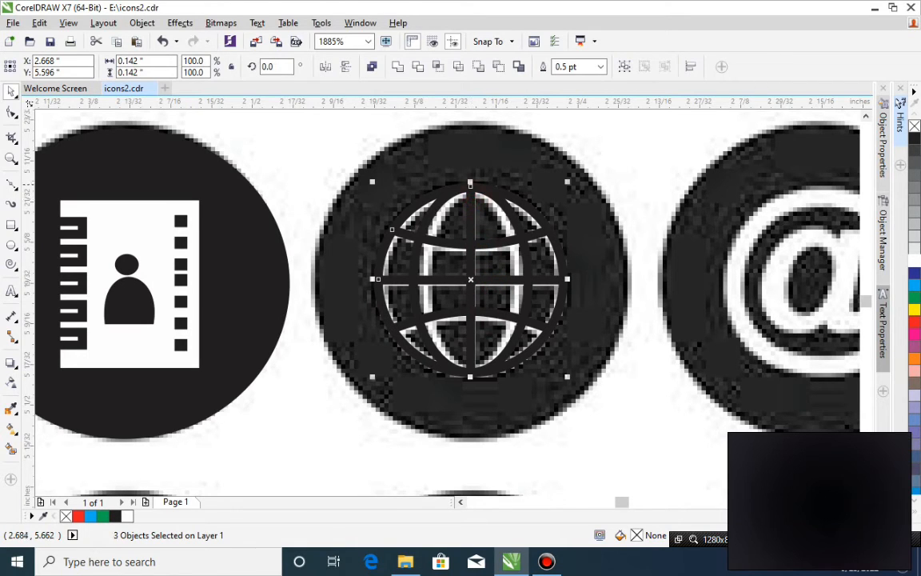
right_click(914, 259)
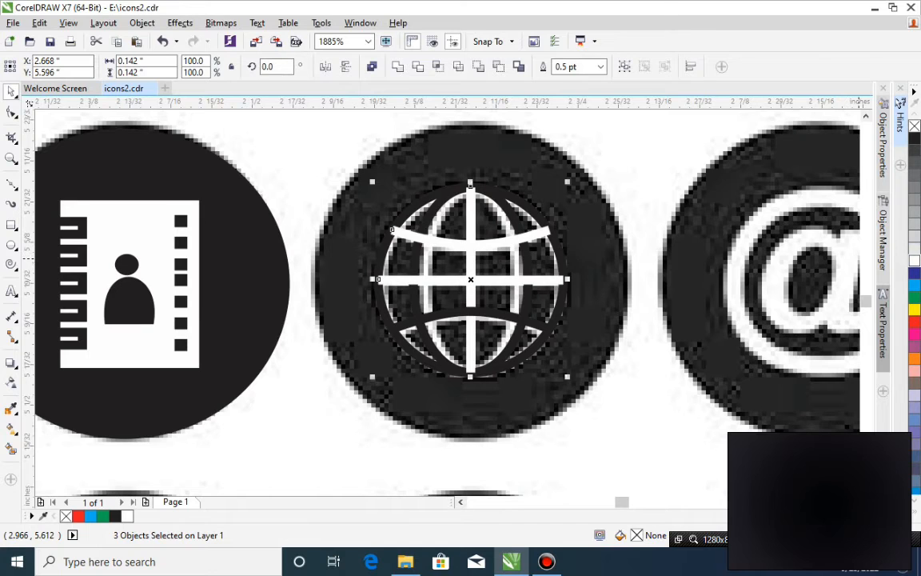
left_click(524, 319)
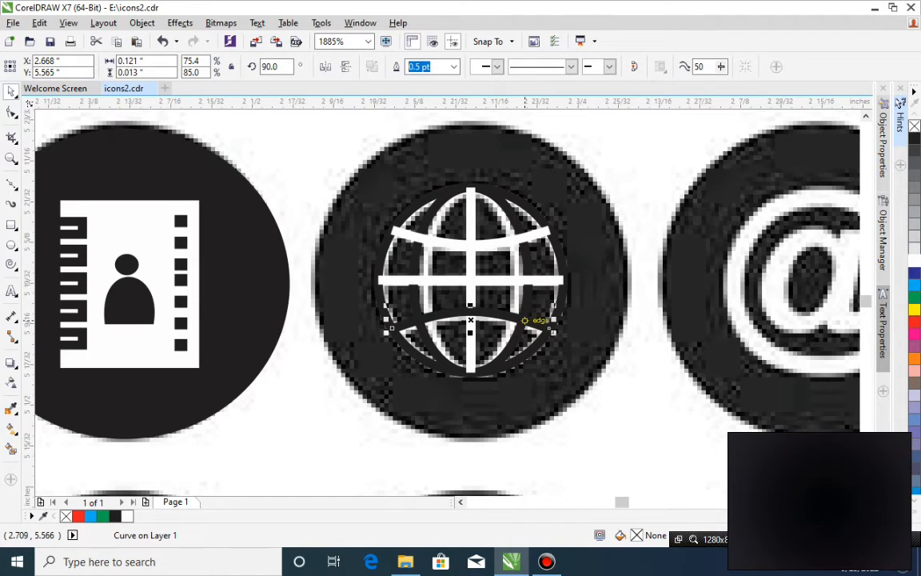
left_click(529, 304)
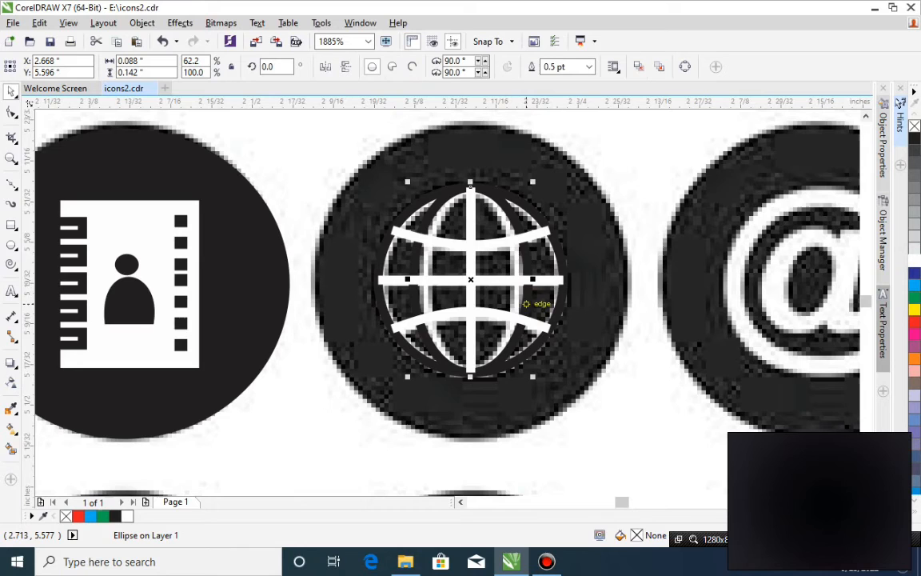
key("ctrl+z")
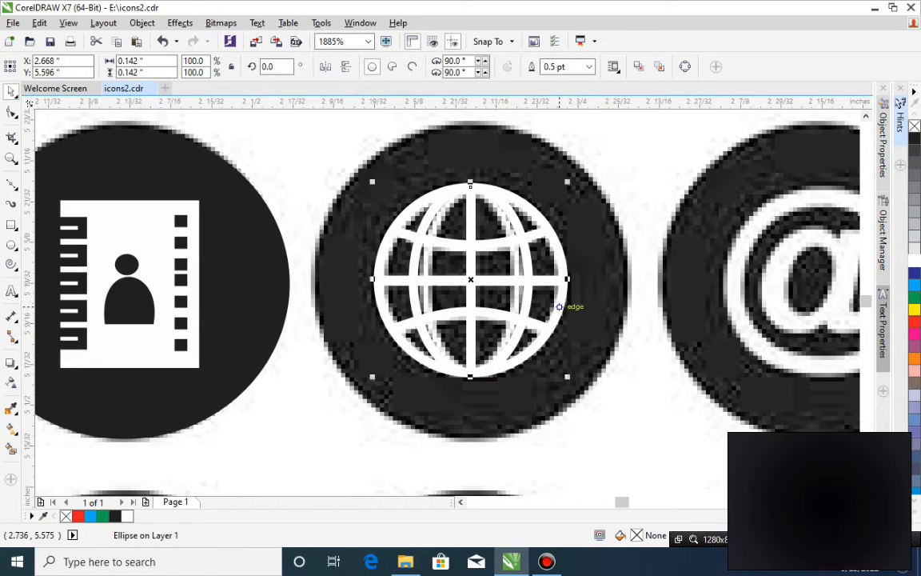
Place a copy of the envelope icon's black circle over the bitmap globe and send it with the bitmap behind the white globe.
scroll(699, 186, "down", 3)
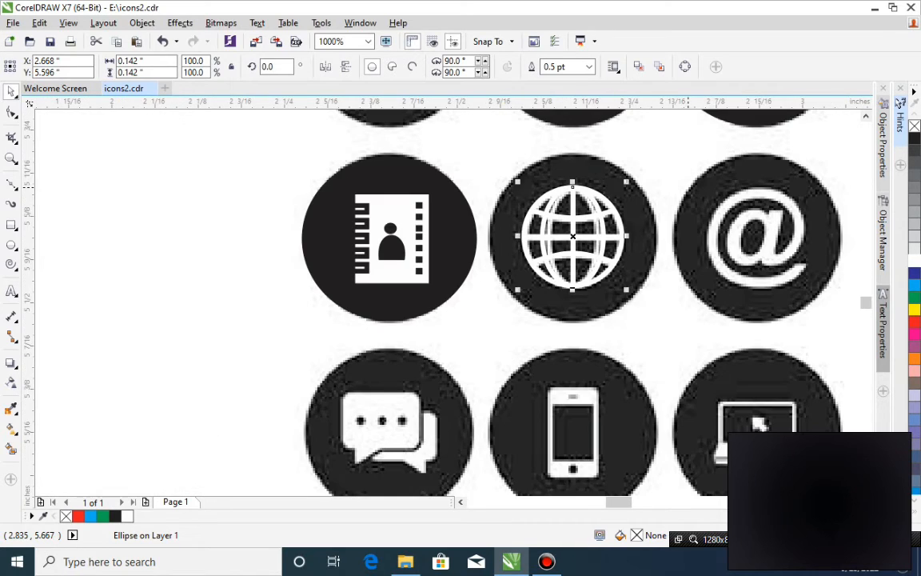
left_click(751, 126)
left_click_drag(751, 126, 565, 320)
left_click(461, 354, "shift")
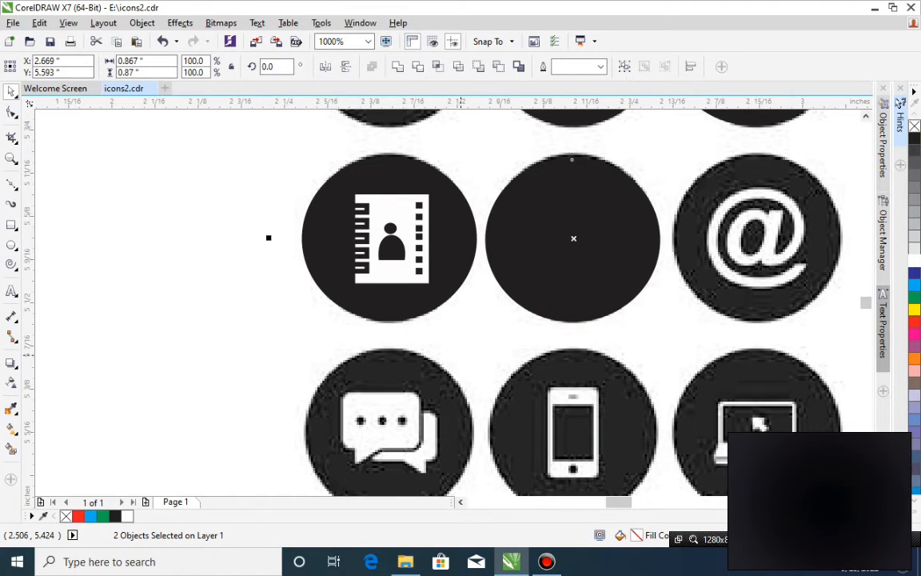
key("shift+Page_Down")
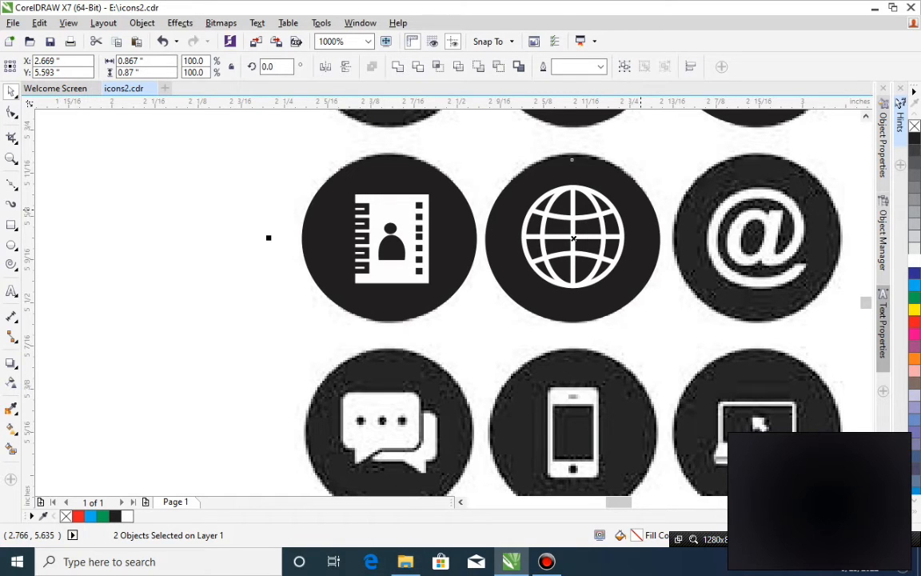
scroll(651, 214, "down", 2)
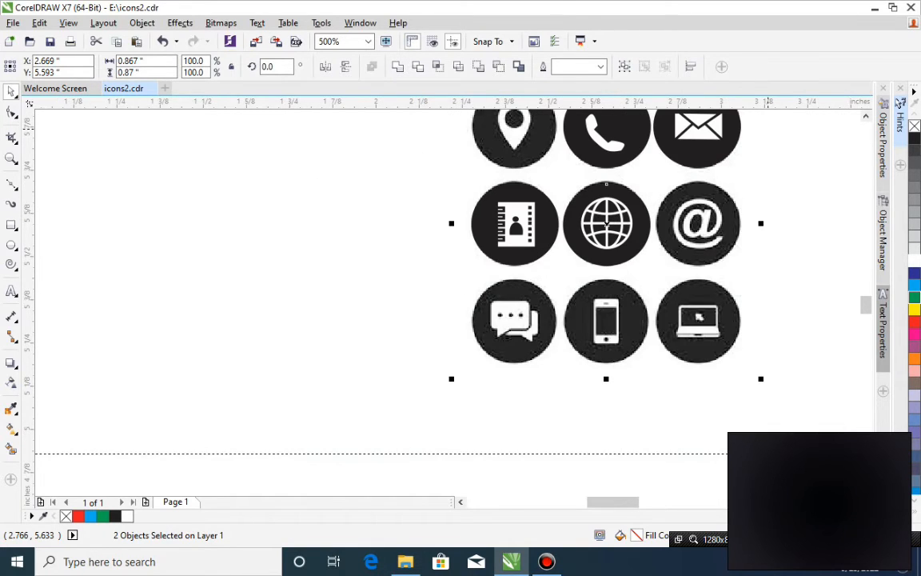
scroll(606, 264, "up", 1)
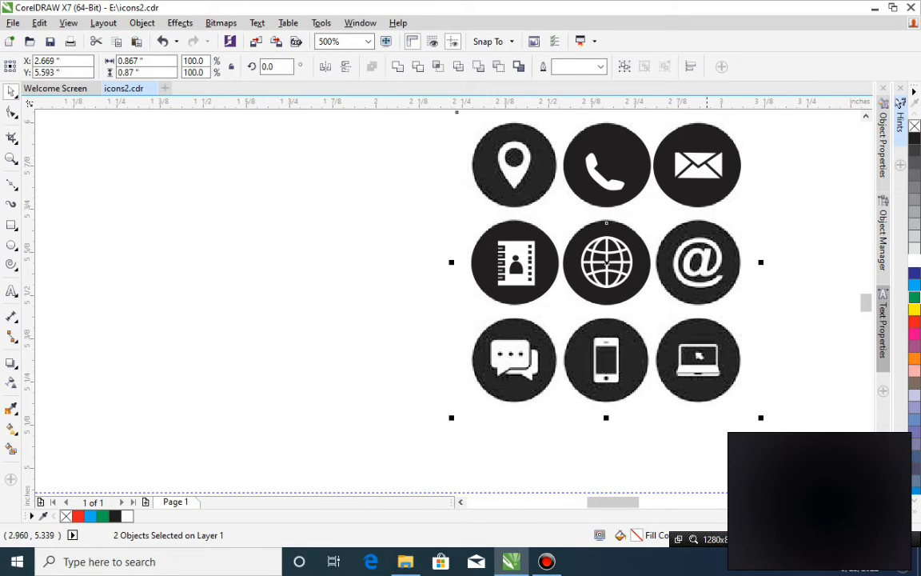
Add an "@" character as Arial artistic text beside the second row of icons.
key("z")
left_click_drag(425, 187, 796, 411)
key("space")
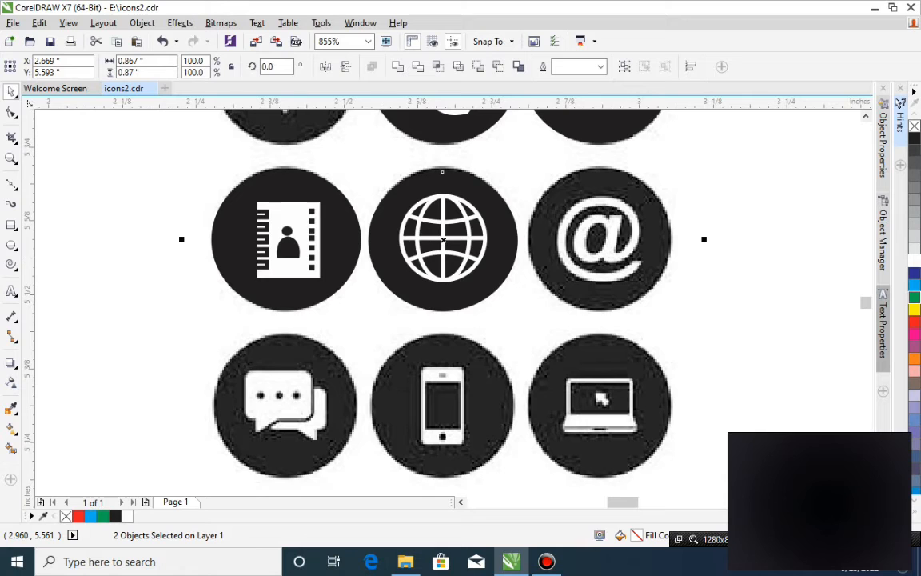
left_click(12, 290)
left_click(126, 326)
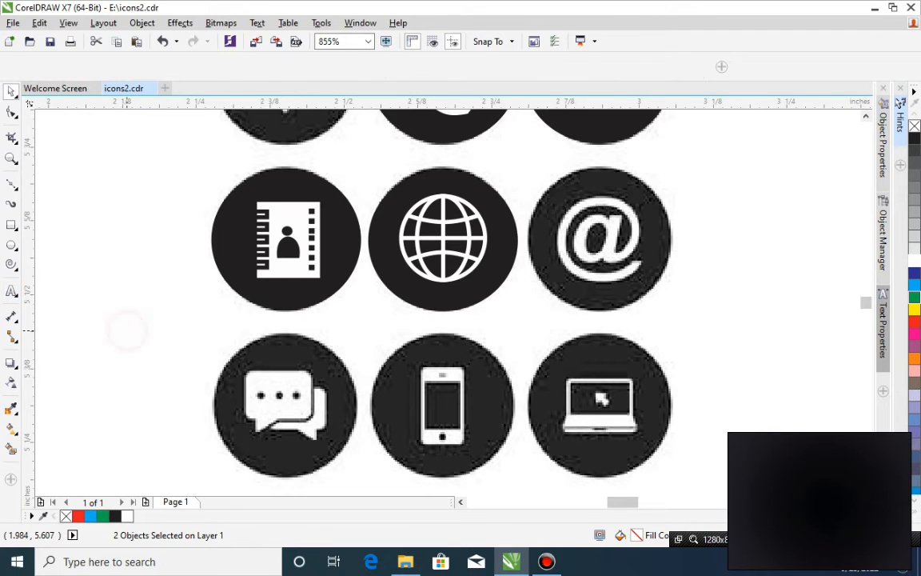
type("@")
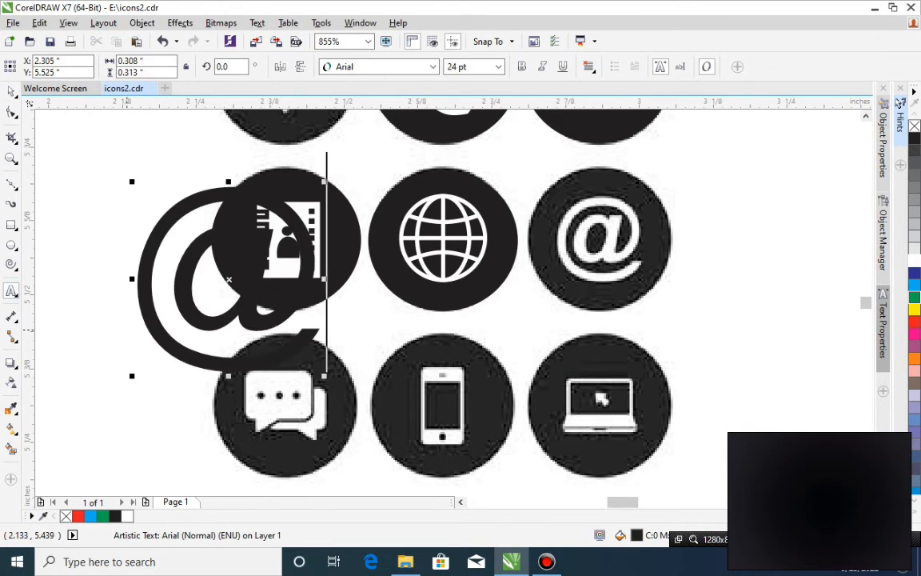
Place the "@" text over the bitmap @ icon, scale it to about 11.45 pt and fill it with white.
key("ctrl+space")
left_click_drag(267, 318, 584, 294)
left_click_drag(689, 337, 642, 300)
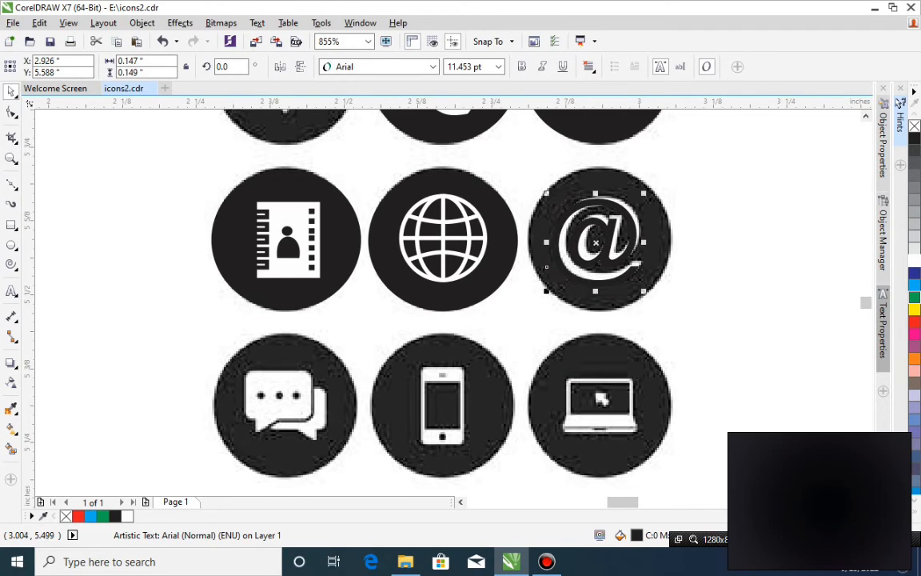
left_click_drag(600, 256, 605, 254)
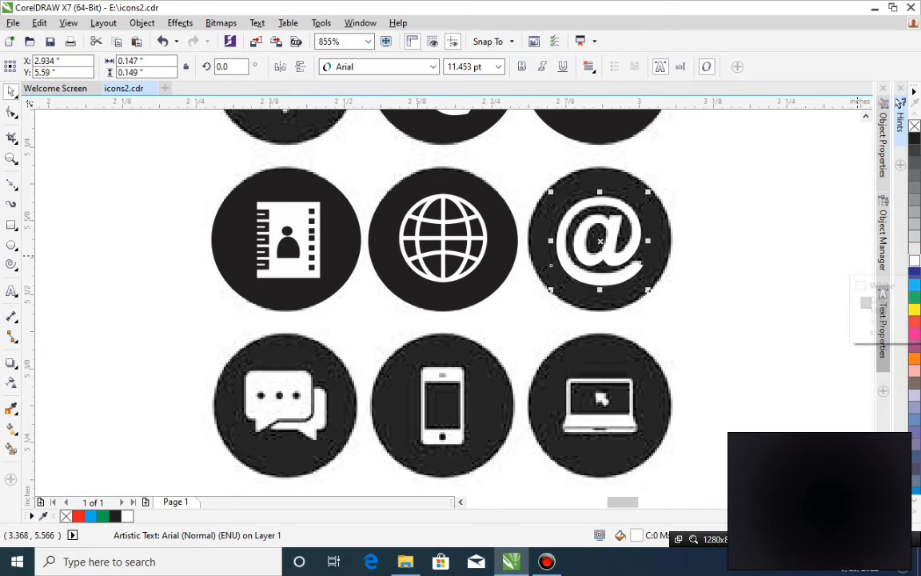
Place a copy of the globe icon's black circle over the bitmap @ icon and send it with the bitmap behind the white @.
left_click_drag(483, 304, 473, 299)
left_click_drag(552, 300, 631, 281)
right_click(631, 281)
left_click(529, 332, "shift")
key("shift+Page_Down")
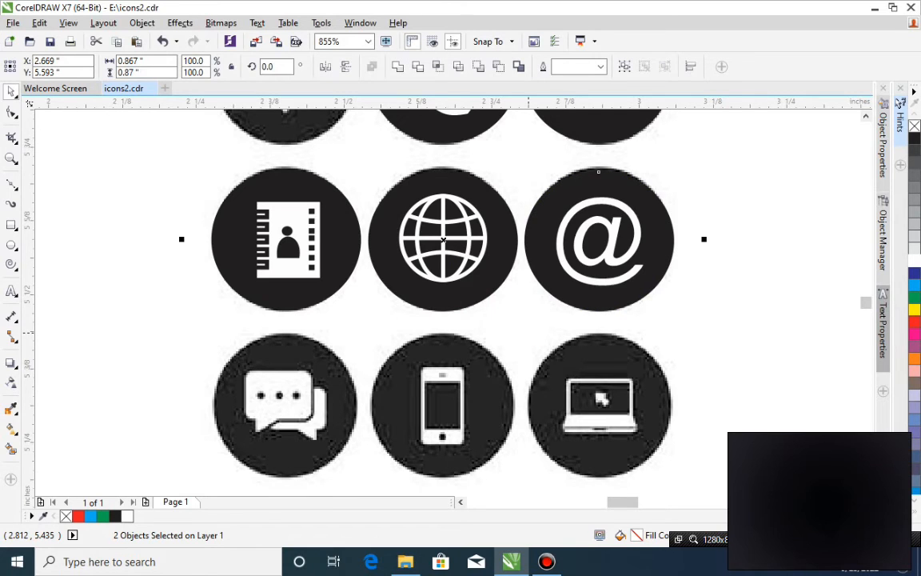
left_click(270, 389)
left_click(12, 225)
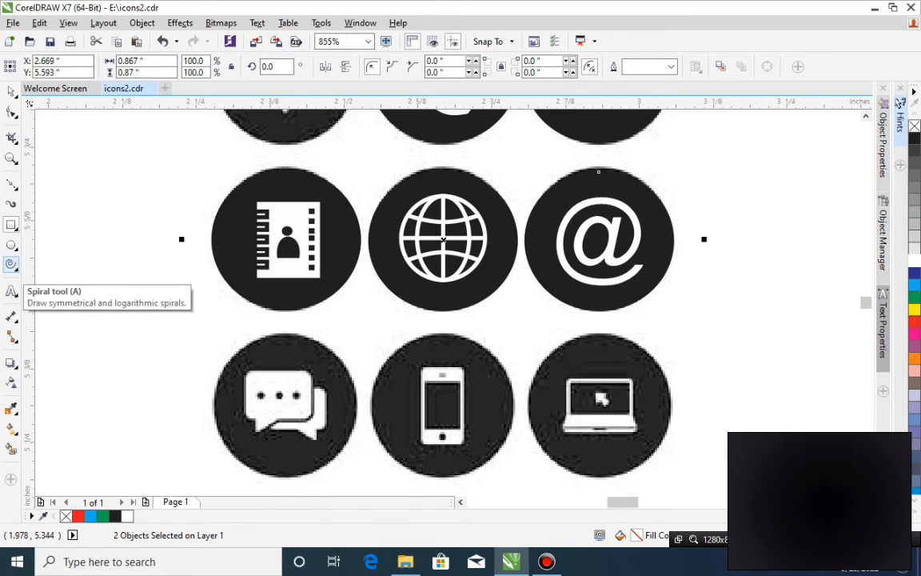
left_click(14, 229)
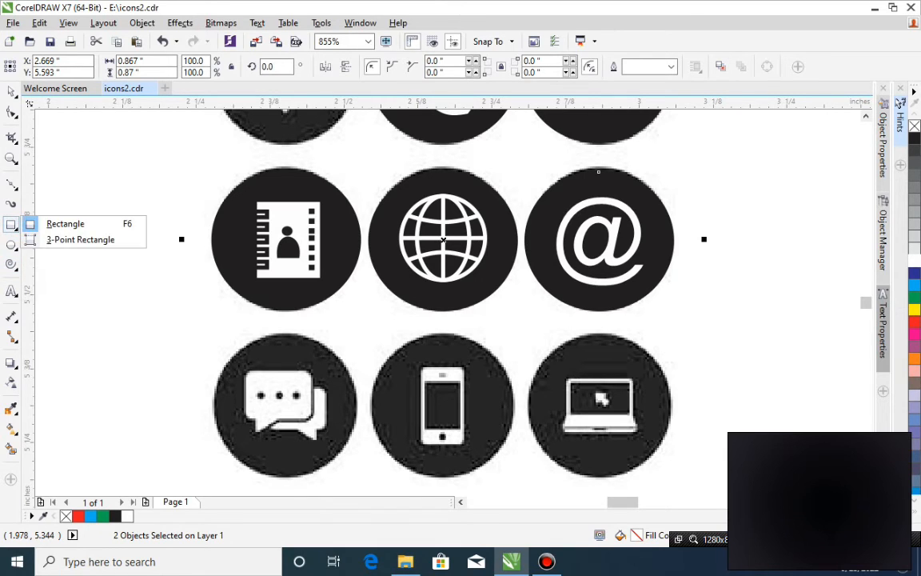
left_click(14, 247)
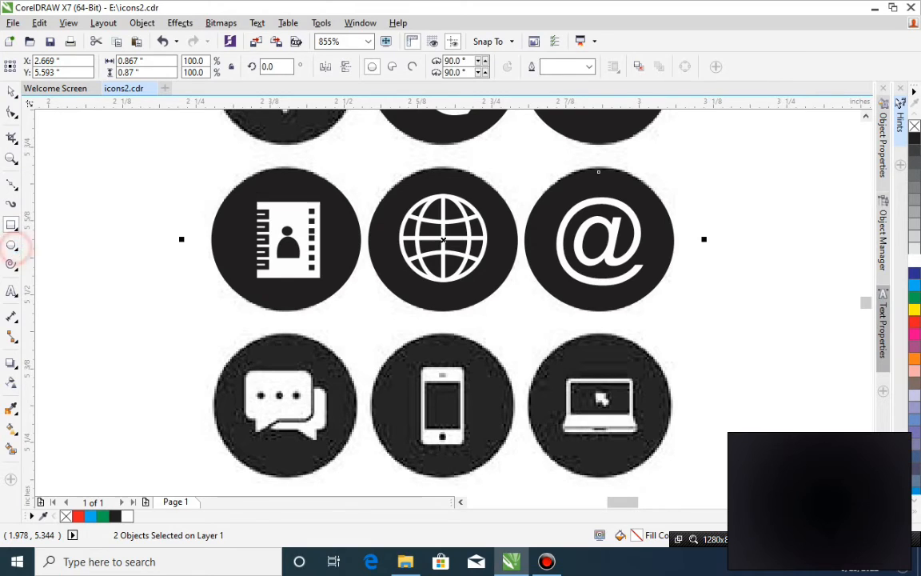
left_click(13, 246)
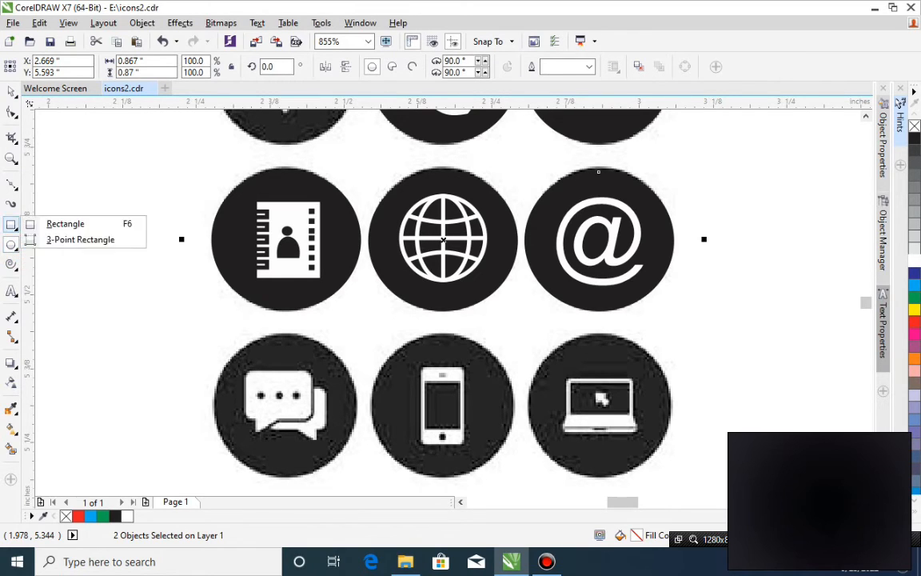
mouse_move(13, 185)
mouse_move(11, 336)
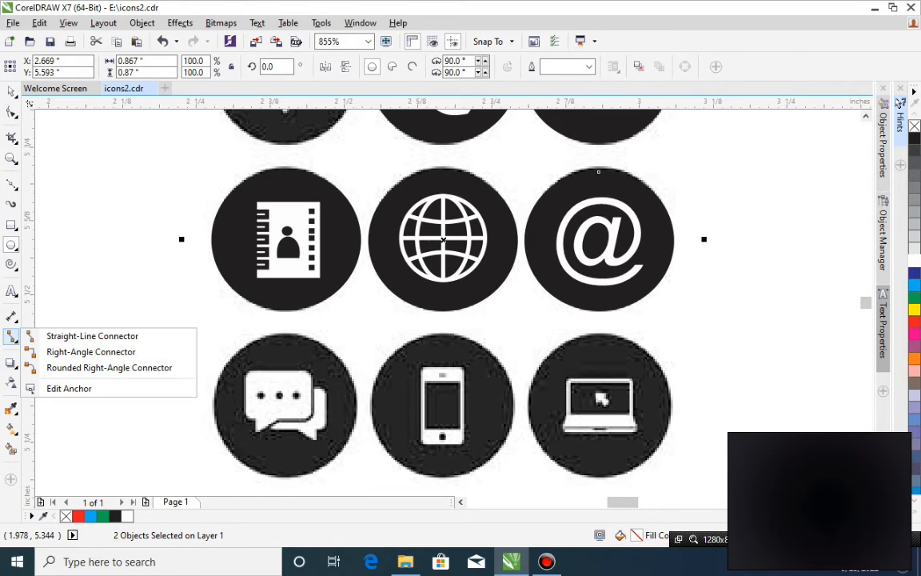
mouse_move(12, 316)
mouse_move(12, 291)
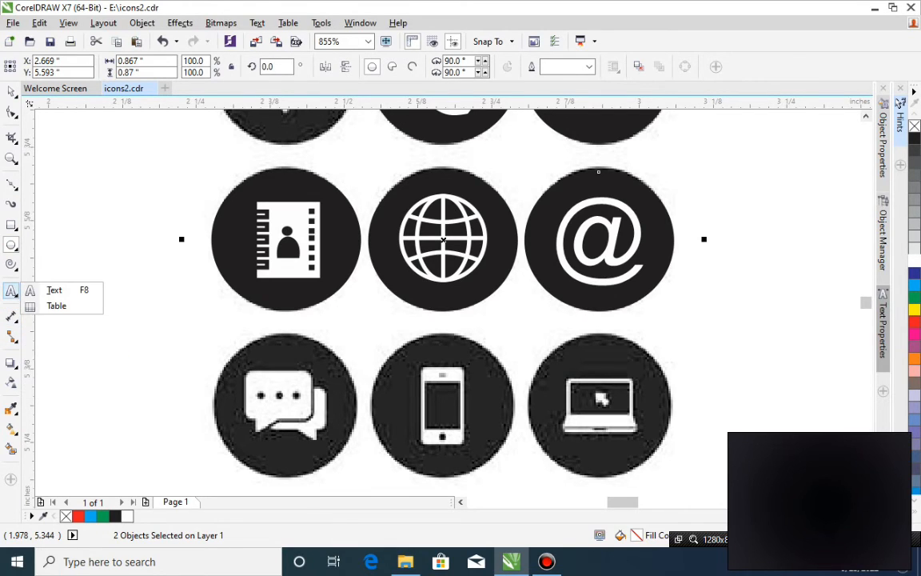
mouse_move(12, 363)
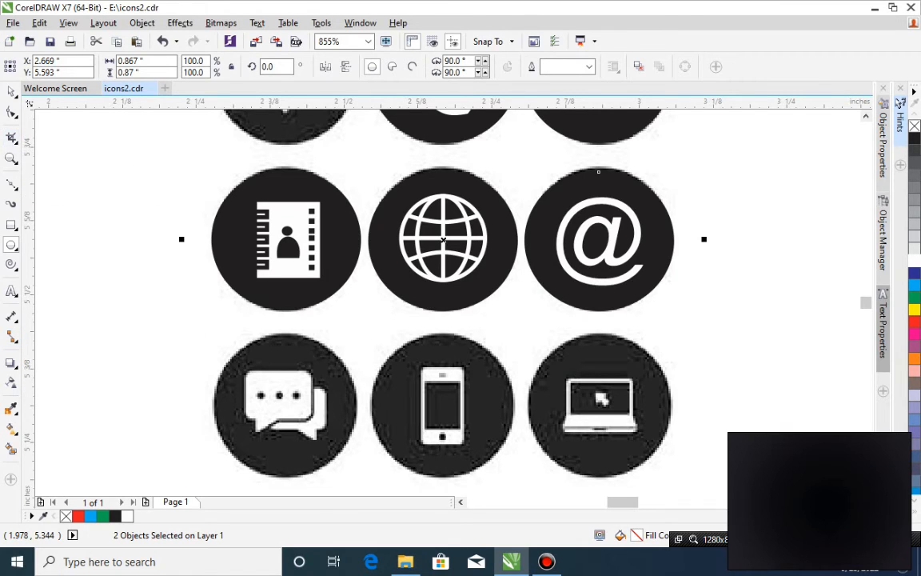
Draw a rectangle about 0.116 × 0.082 in over the front chat bubble and round its corners to about 0.01 in.
left_click(11, 225)
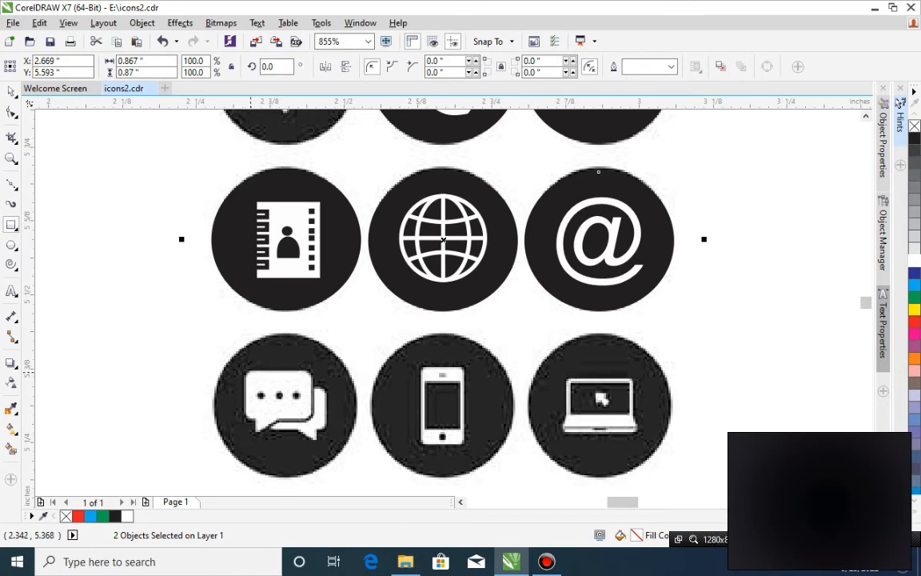
left_click_drag(245, 371, 317, 422)
left_click(11, 111)
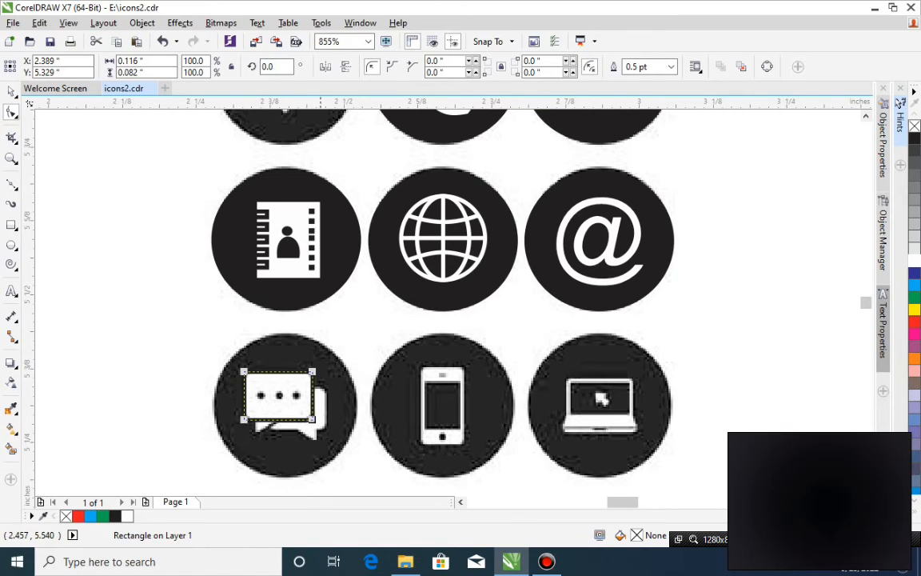
left_click_drag(313, 372, 315, 377)
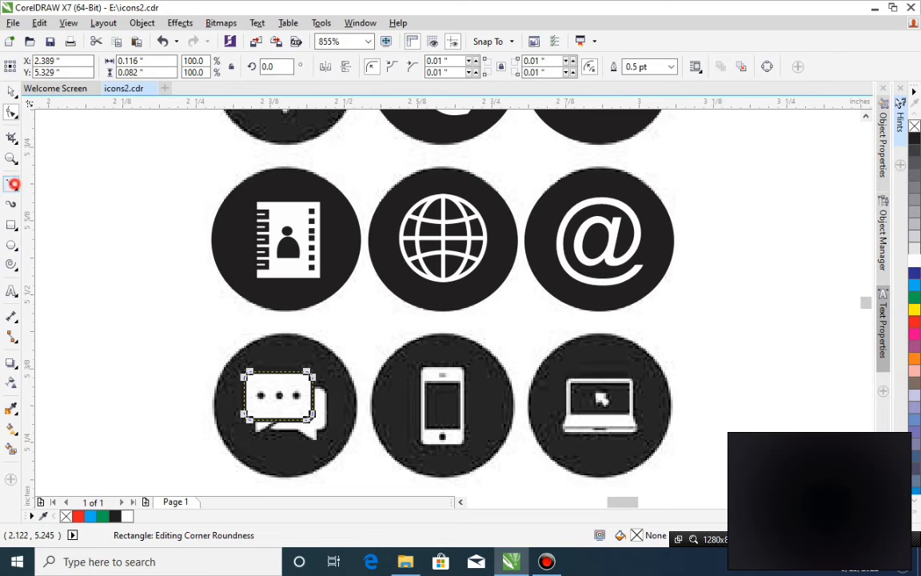
Draw a closed triangle over the front chat bubble's tail, overlapping the rounded rectangle's lower edge.
left_click(11, 183)
left_click(257, 414)
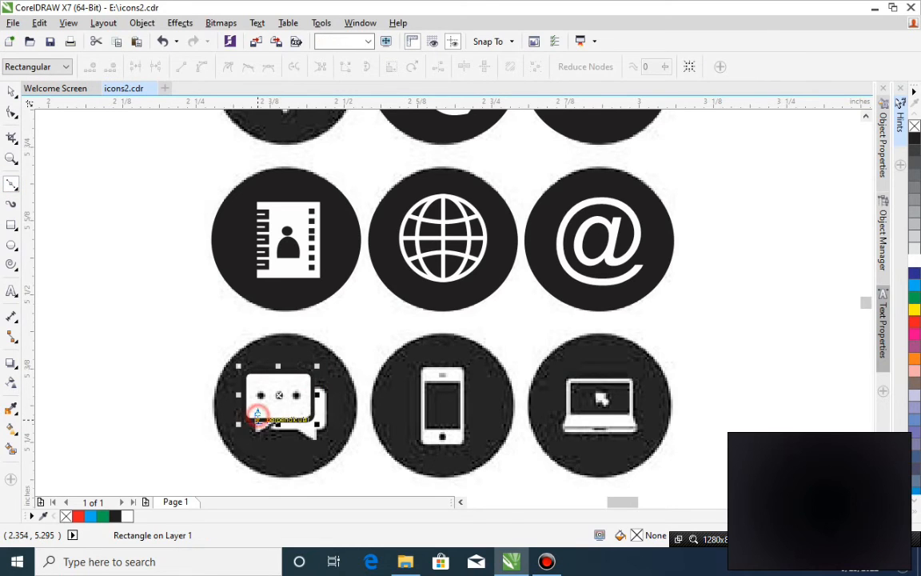
left_click(254, 434)
left_click(278, 419)
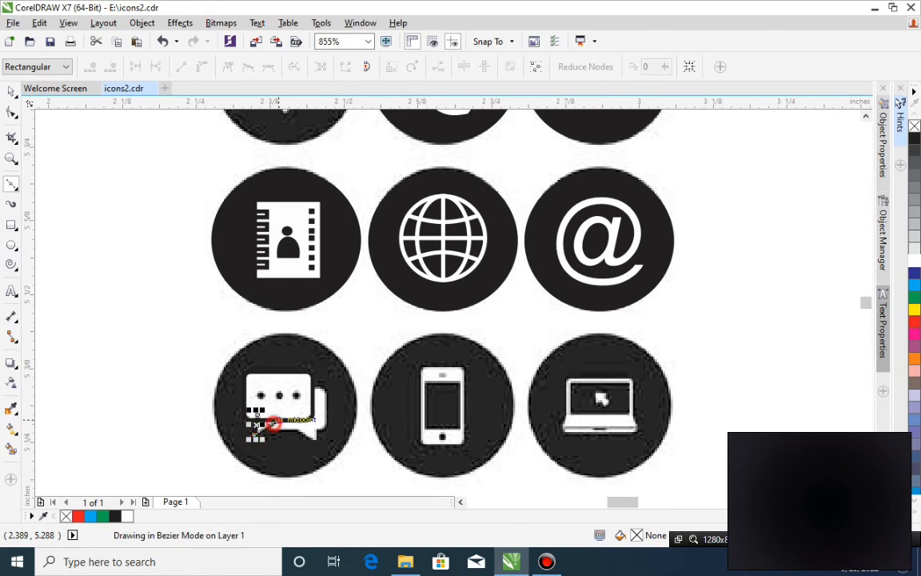
left_click(257, 416)
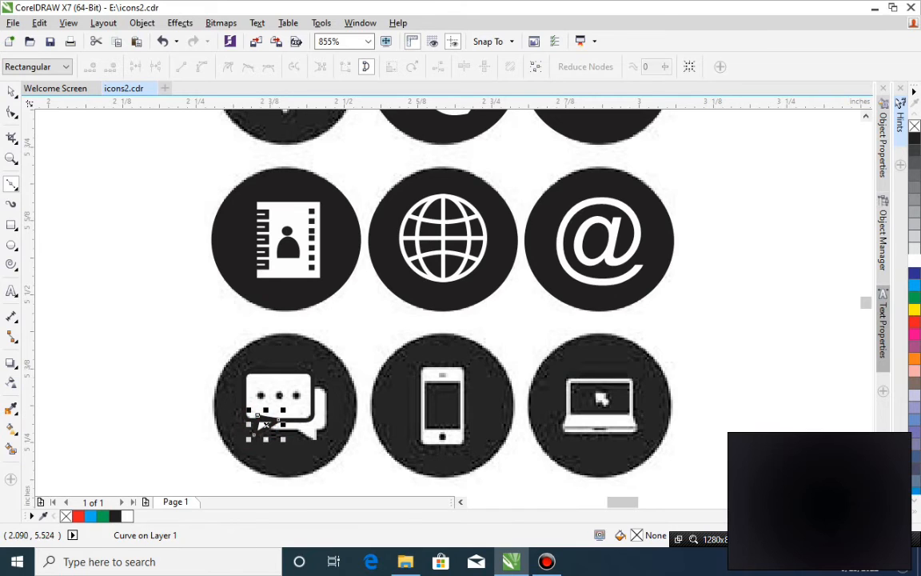
Weld the triangular tail and the rounded rectangle into a single speech bubble outline.
left_click(11, 90)
left_click(11, 158)
left_click_drag(162, 324, 403, 463)
left_click(11, 91)
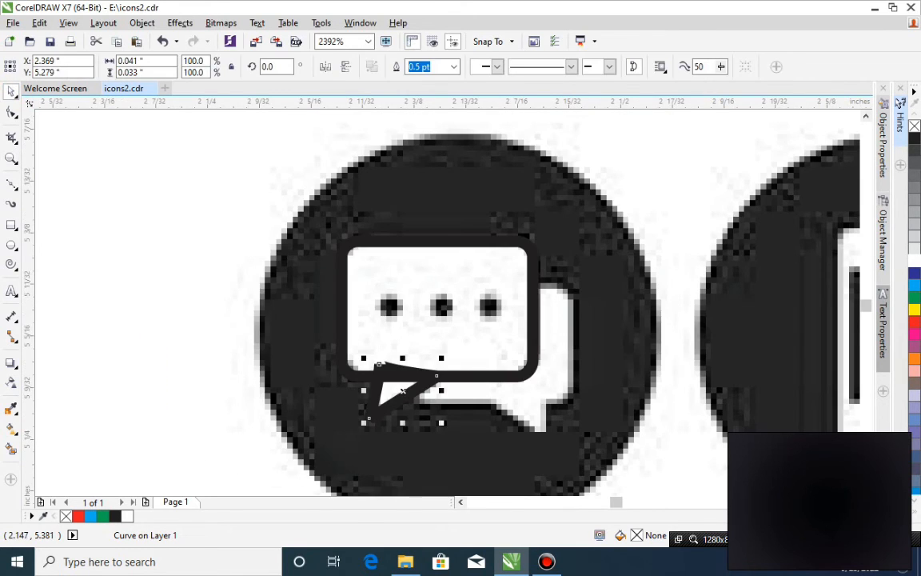
left_click(11, 111)
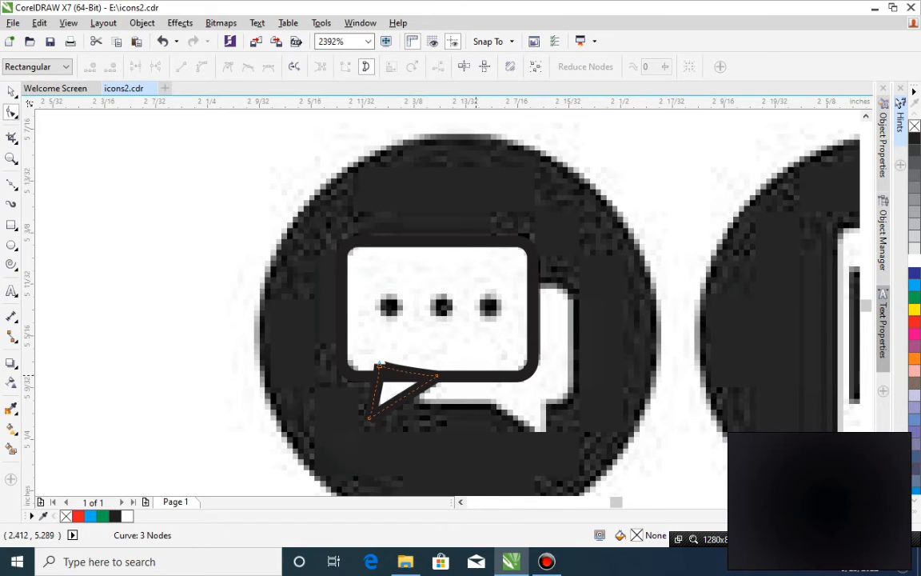
key("space")
left_click(514, 376, "shift")
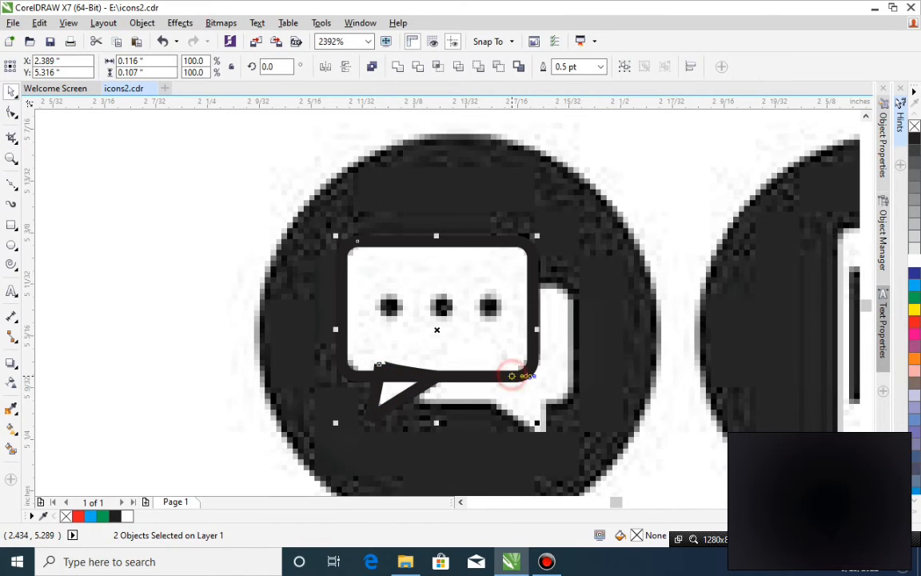
left_click(397, 66)
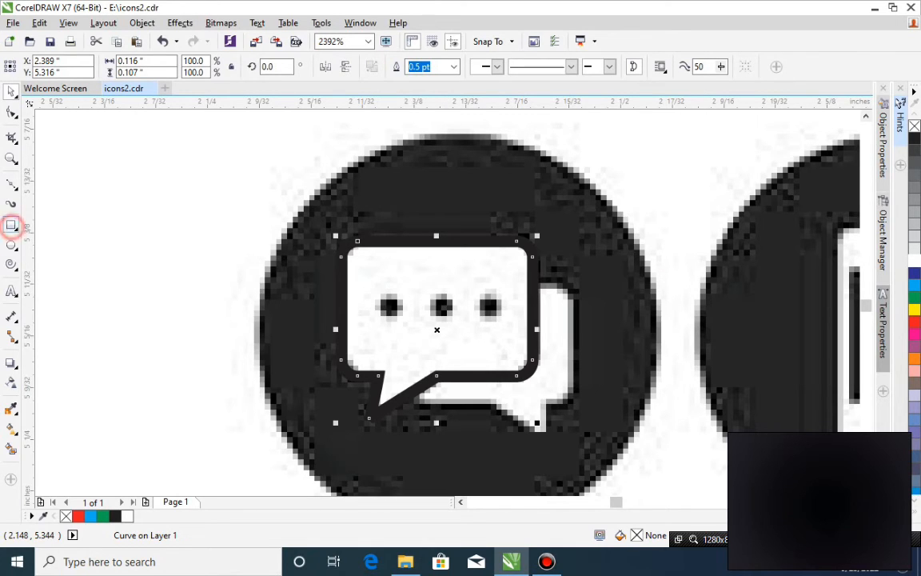
Draw a small rectangle about 0.012 × 0.014 in on the bubble's first dot and duplicate it onto the other two dots.
left_click(12, 225)
mouse_move(377, 296)
left_mouse_down()
mouse_move(396, 319)
mouse_move(387, 308)
mouse_move(450, 308)
mouse_move(442, 308)
left_mouse_up()
key("space")
right_click(443, 308)
key("ctrl+r")
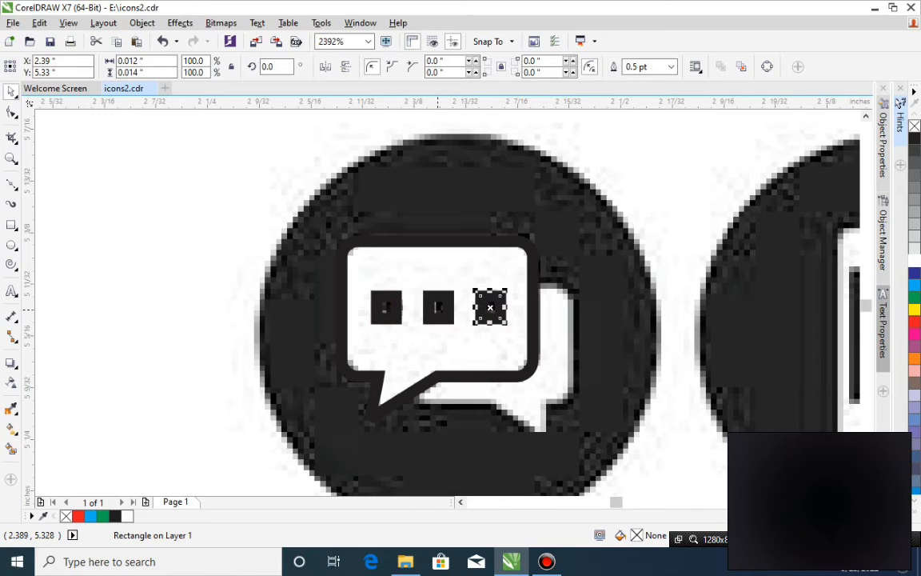
Fill the three small dot rectangles with black and the speech bubble with white.
left_click(438, 308, "shift")
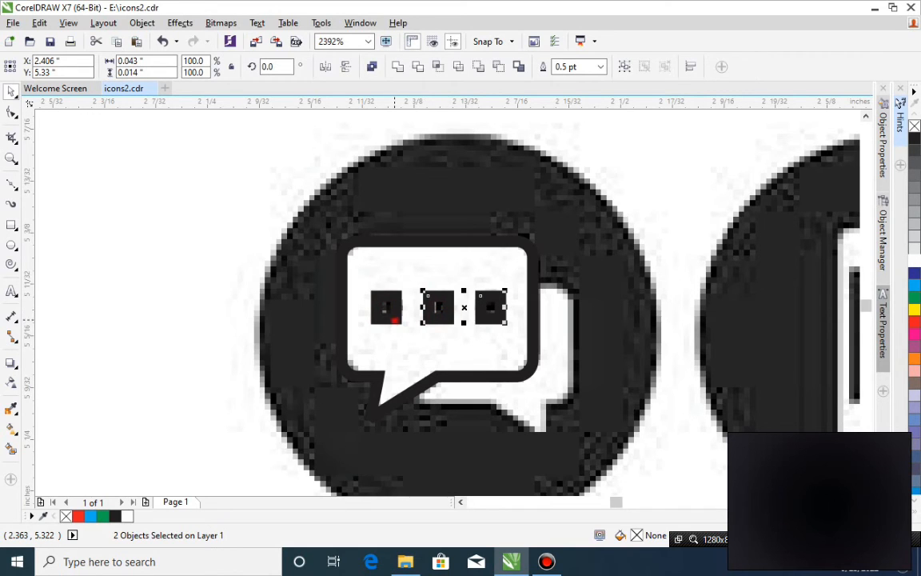
left_click(386, 308, "shift")
left_click(915, 138)
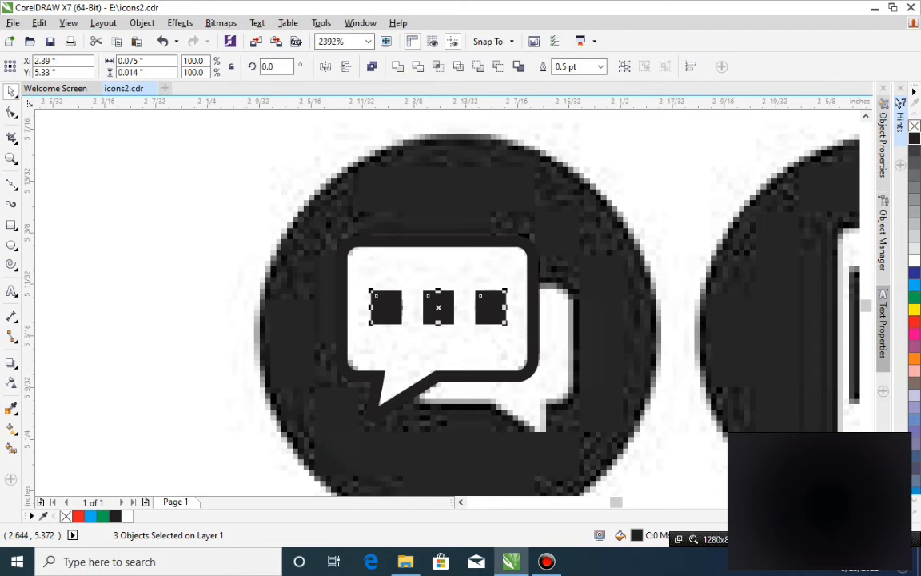
left_click(452, 377)
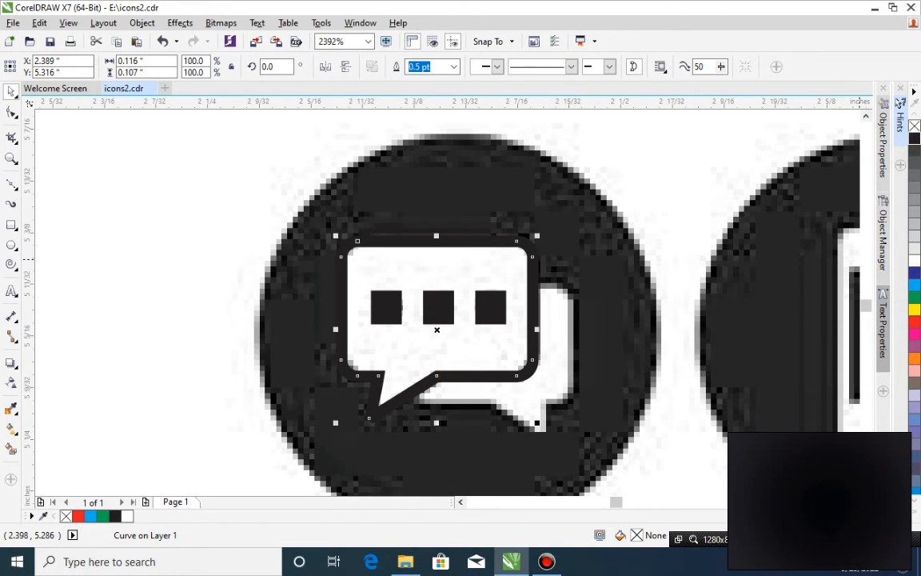
left_click(914, 261)
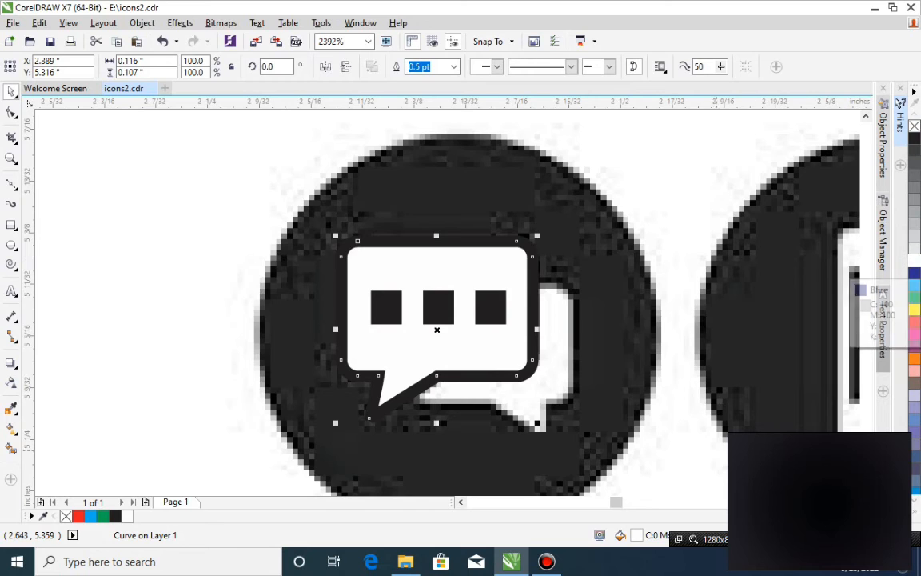
Place a mirrored copy of the speech bubble over the rear bubble, resize it to about 0.09 × 0.094 in, and order it behind the front bubble.
left_click_drag(493, 376, 549, 418)
left_click(324, 66)
left_click_drag(592, 465, 568, 460)
left_click_drag(567, 347, 574, 328)
left_click_drag(497, 426, 497, 442)
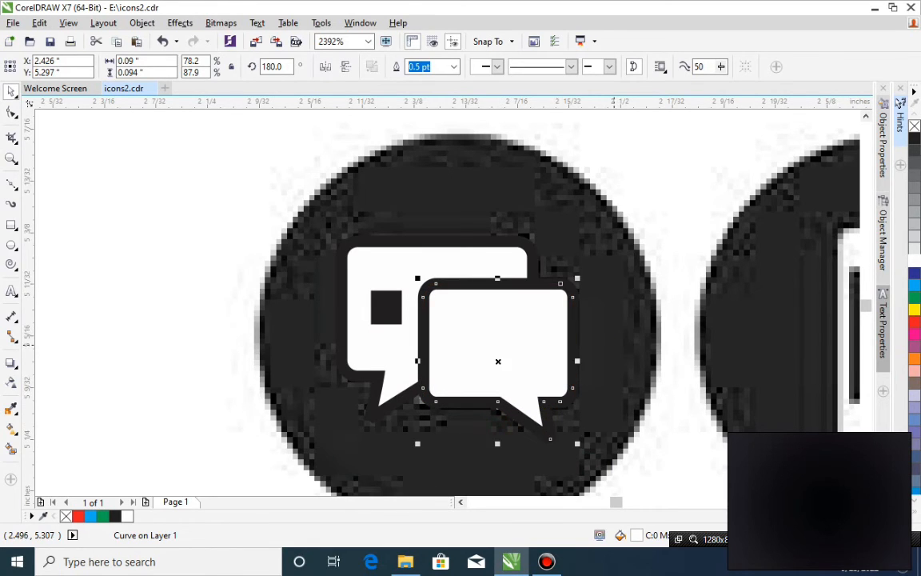
left_click(614, 345, "shift")
key("shift+Page_Down")
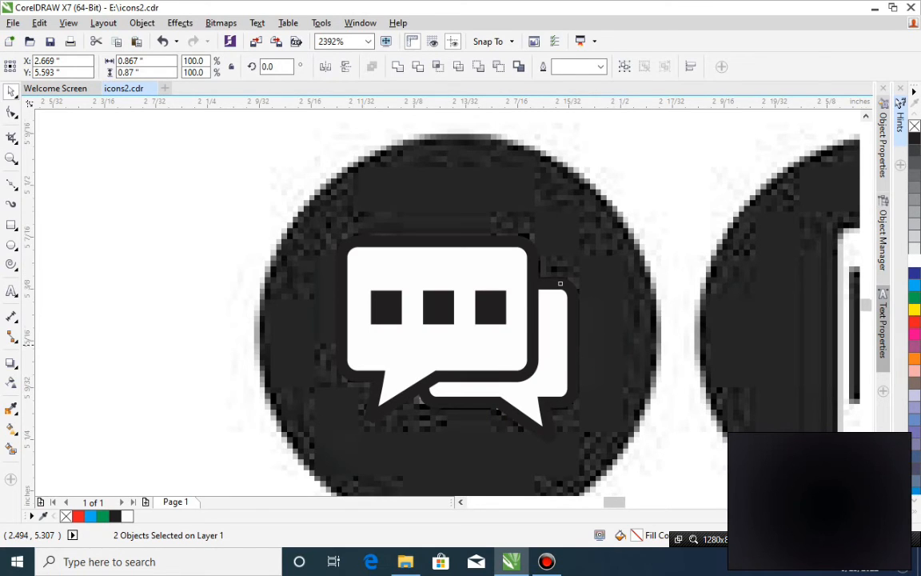
Place a copy of the @ icon's black circle over the bitmap chat icon and send it with the bitmap behind the white bubbles.
scroll(613, 345, "down", 4)
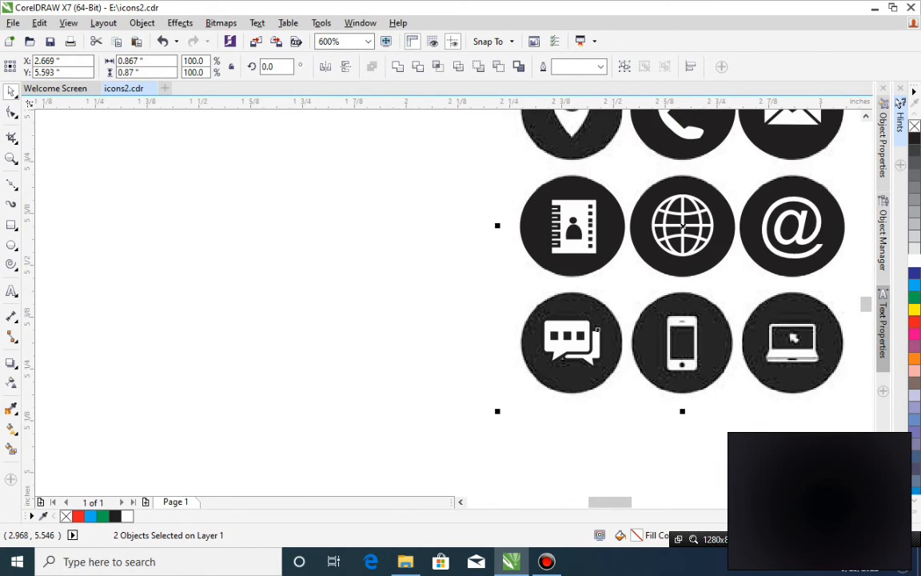
left_click(256, 328)
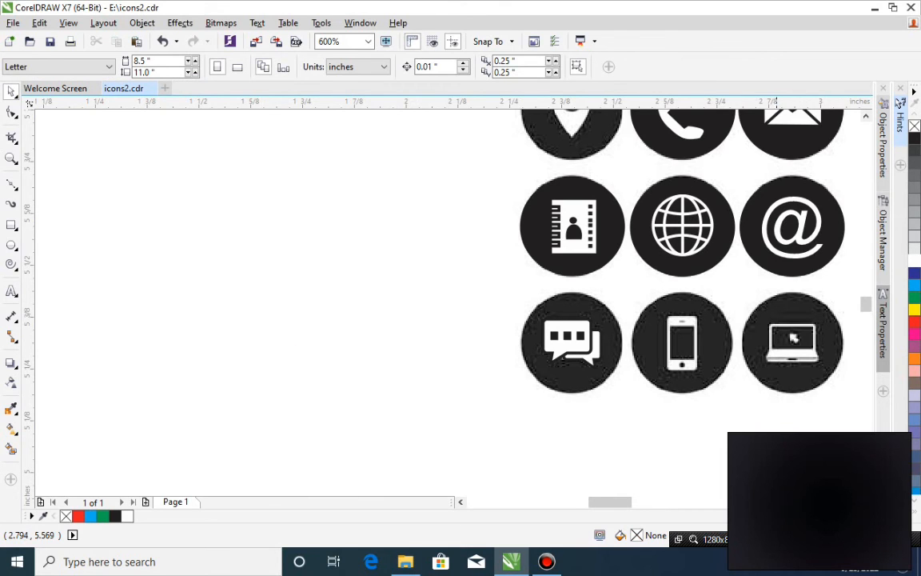
left_click_drag(798, 269, 581, 389)
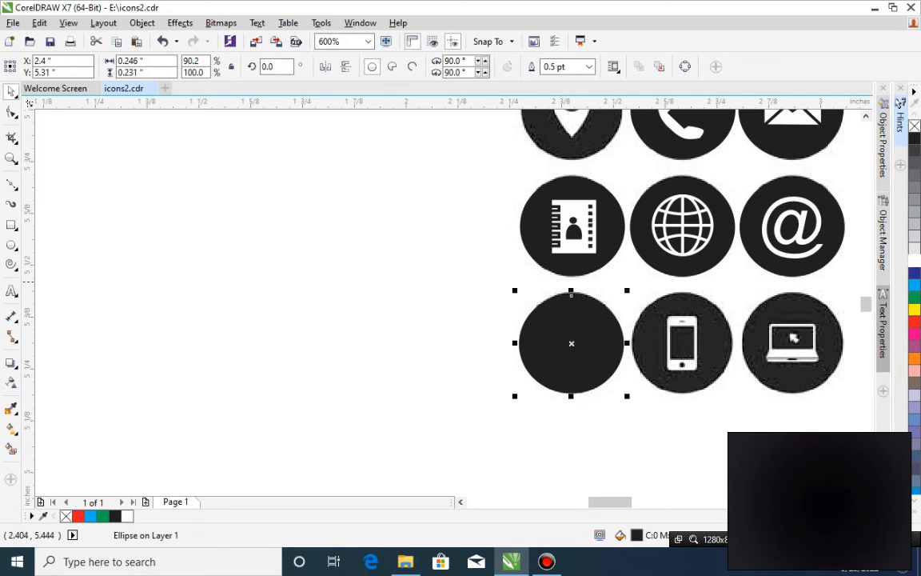
left_click(621, 284, "shift")
key("shift+Page_Down")
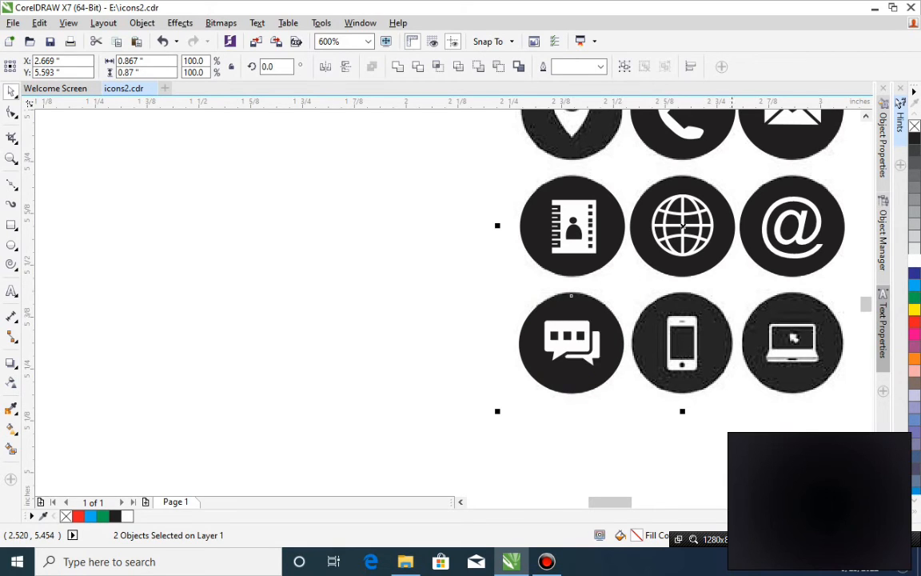
Draw a rectangle about 0.055 × 0.081 in over the bitmap phone's screen and enlarge a copy to about 0.069 × 0.124 in for its body.
left_click(397, 323)
left_click(723, 360)
key("z")
left_click_drag(432, 228, 808, 413)
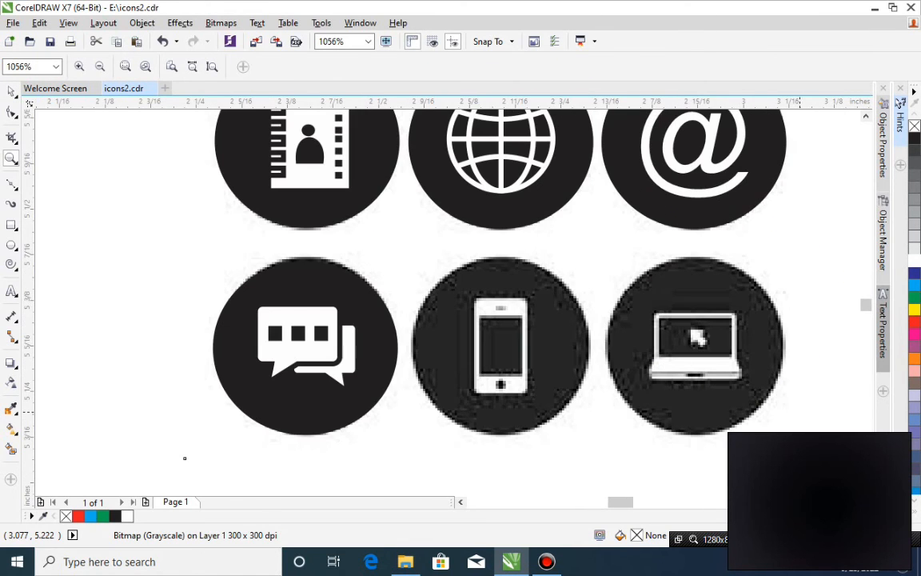
key("space")
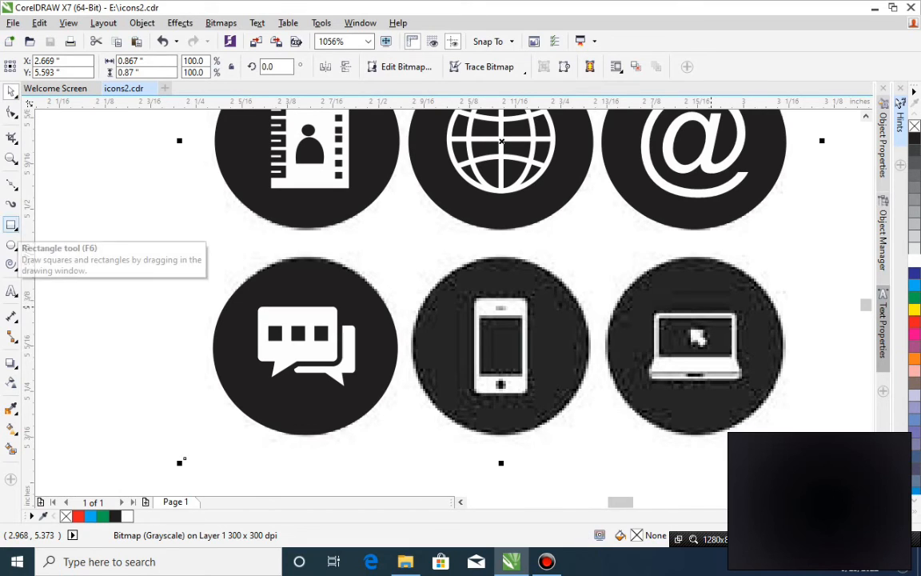
left_click(11, 225)
left_click_drag(480, 317, 524, 376)
key("space")
left_click_drag(531, 307, 532, 302)
left_click_drag(497, 387, 499, 397)
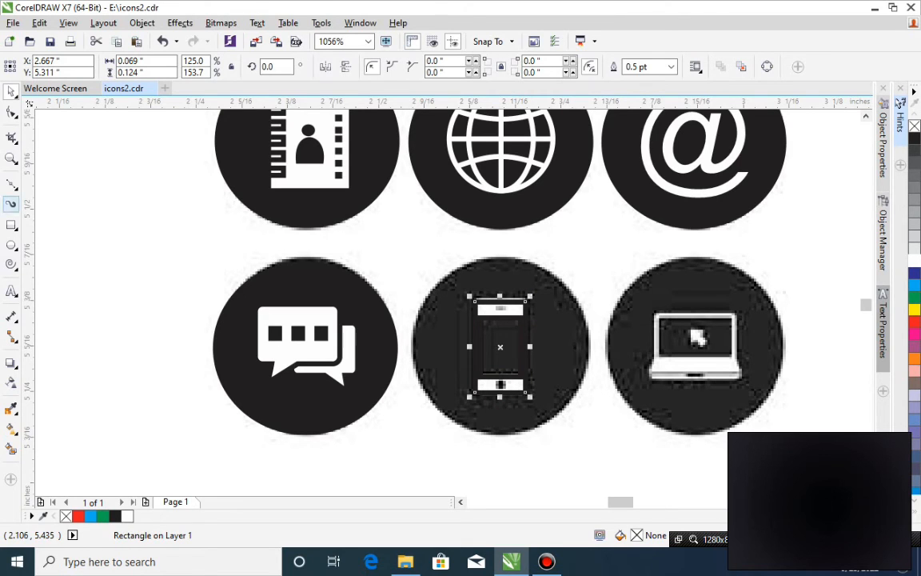
Draw a speaker rectangle about 0.02 in wide near the phone's upper edge, reduce its height to about 0.006 in, and fill it with black.
left_click(11, 244)
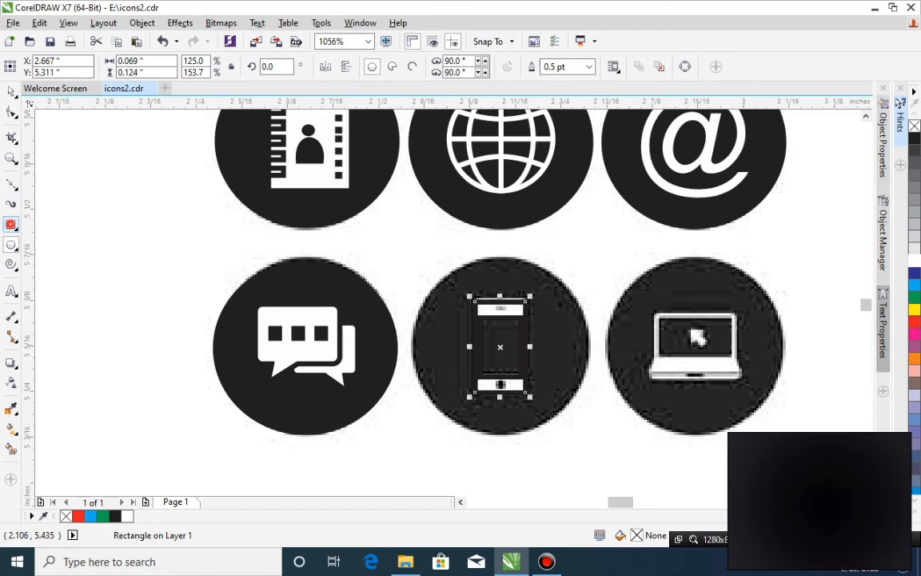
left_click(11, 224)
left_click_drag(493, 302, 507, 310)
key("z")
left_click_drag(419, 267, 609, 437)
key("space")
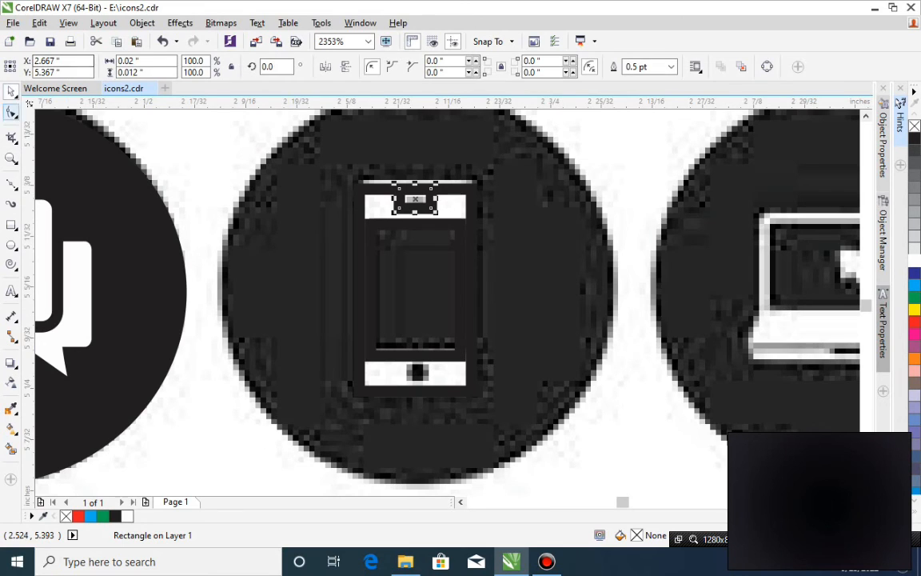
left_click_drag(415, 183, 415, 199)
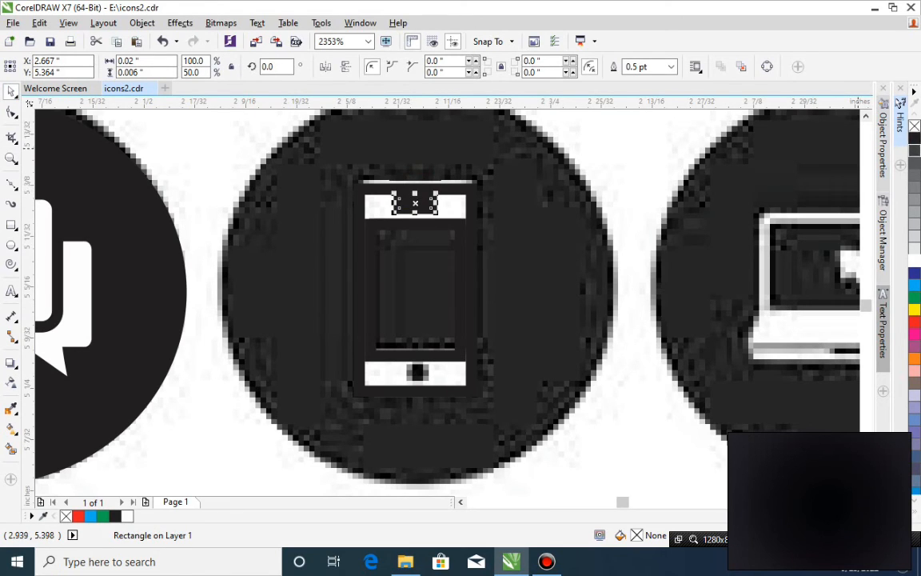
left_click(915, 138)
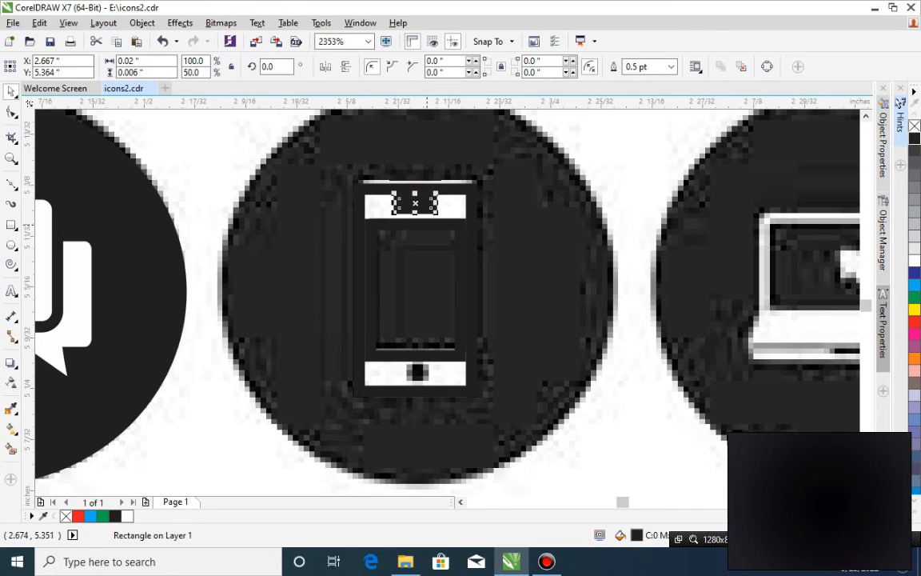
Draw a rectangle about 0.015 × 0.01 in over the phone's home button and fill it with black.
left_click(11, 224)
left_click_drag(405, 363, 429, 379)
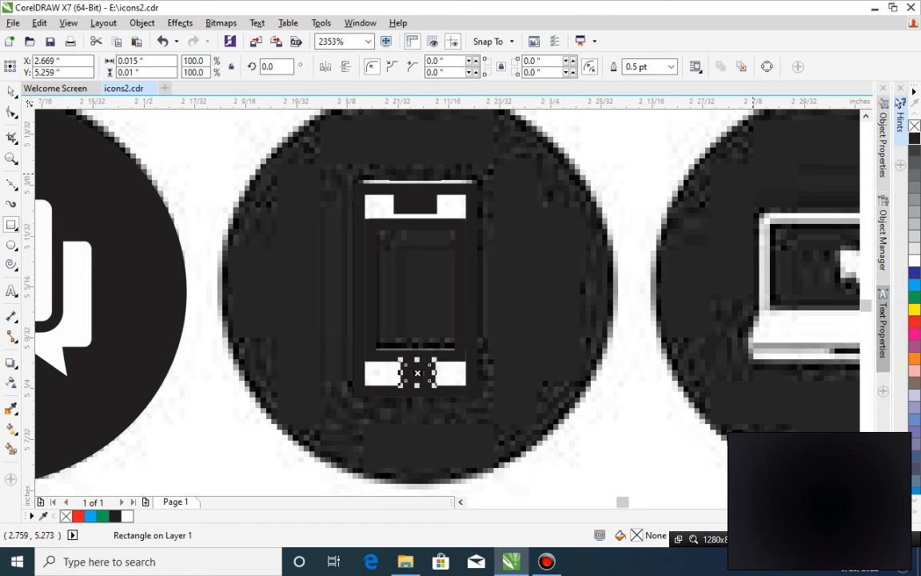
left_click(914, 138)
key("space")
Fill the phone's screen with black and its body with white, and send the body and the bitmap to the back.
left_click(472, 375)
left_click(454, 262)
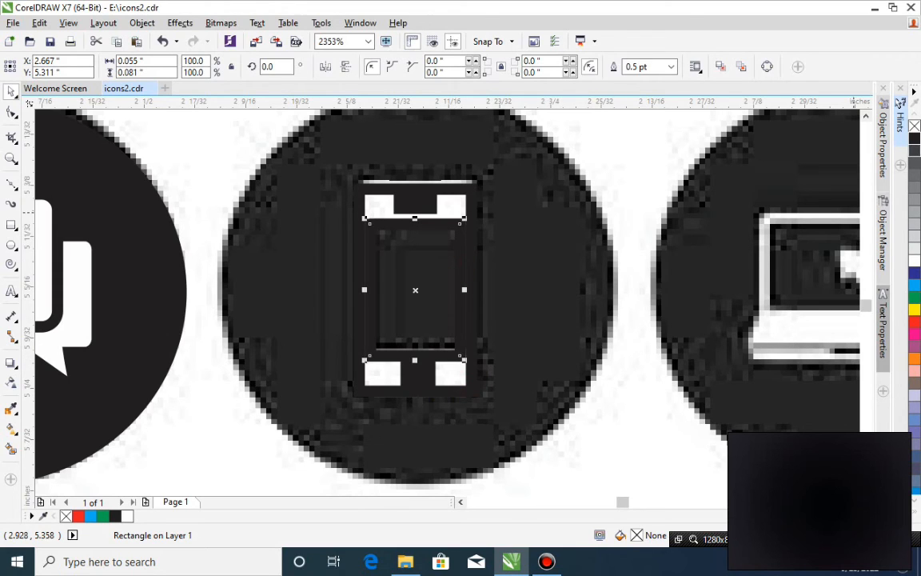
left_click(914, 138)
left_click(460, 187)
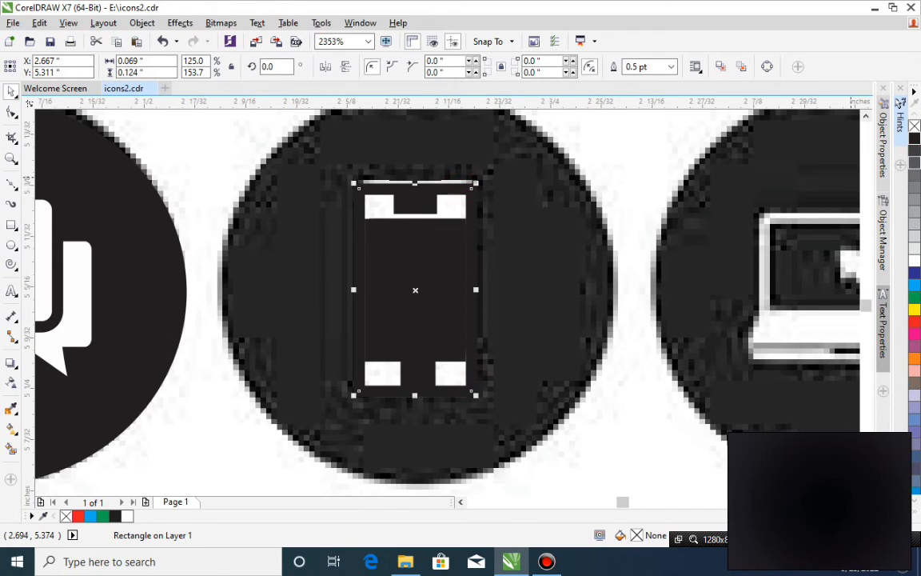
left_click(915, 261)
left_click(548, 347, "shift")
key("shift+Page_Down")
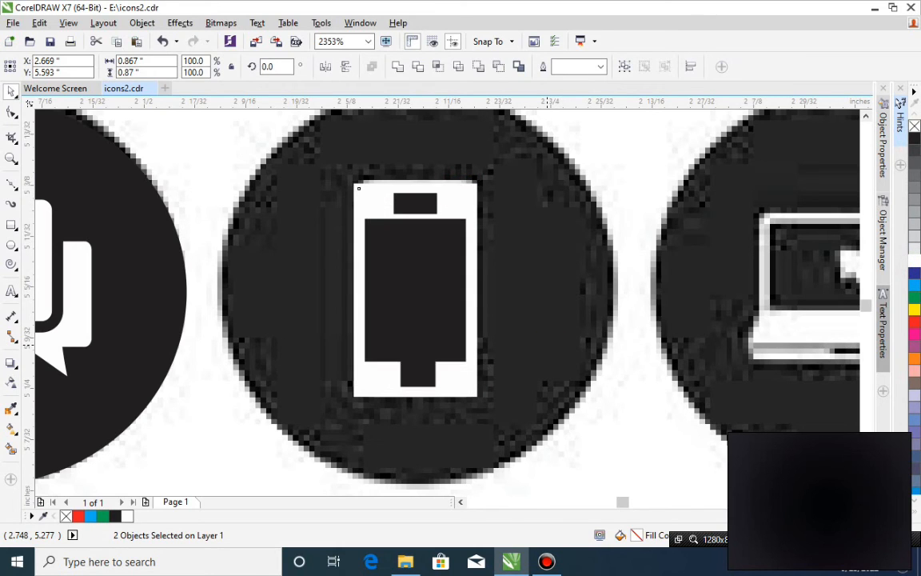
Shorten the phone's home button rectangle from its upper edge to leave a white gap below the screen.
left_click(417, 373)
left_click_drag(417, 363, 417, 373)
left_click(425, 206)
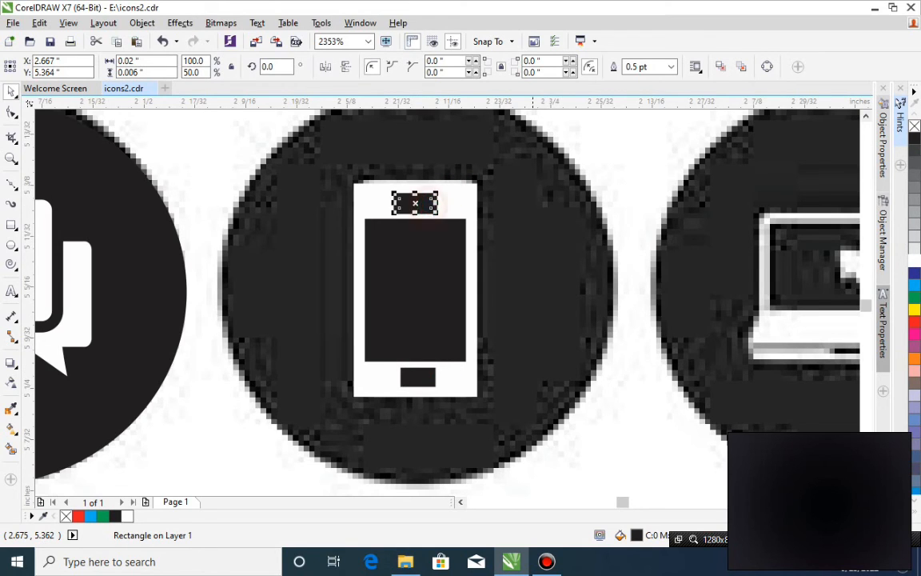
left_click(607, 258)
scroll(606, 258, "down", 2)
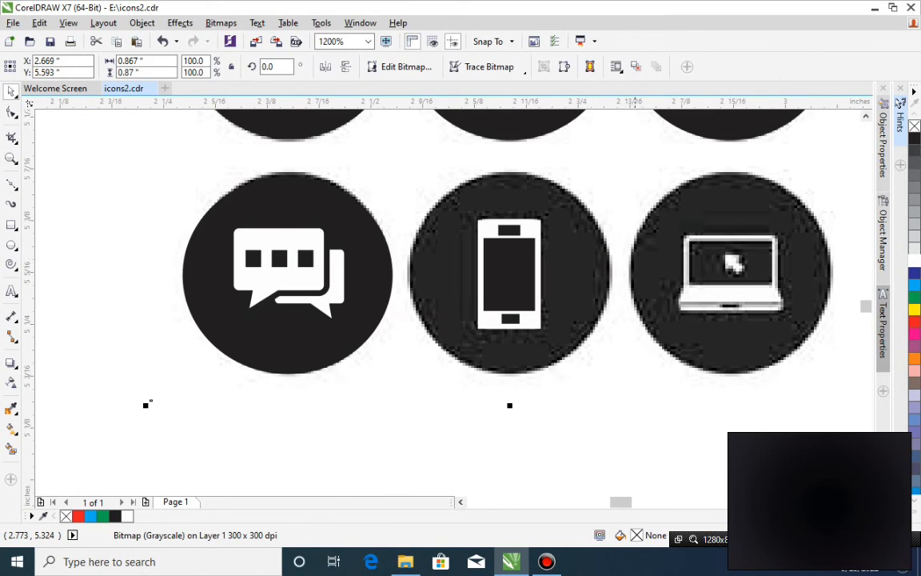
Place a copy of the chat icon's black circle over the phone icon and send it with the bitmap behind the phone.
left_click(366, 306)
left_click_drag(339, 332, 561, 325)
right_click(562, 325)
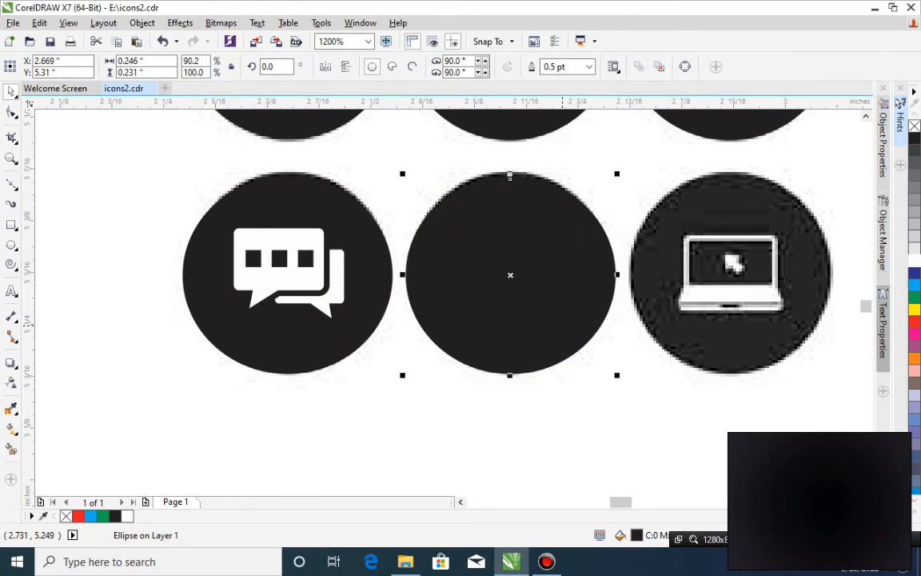
left_click(563, 397, "shift")
key("shift+Page_Down")
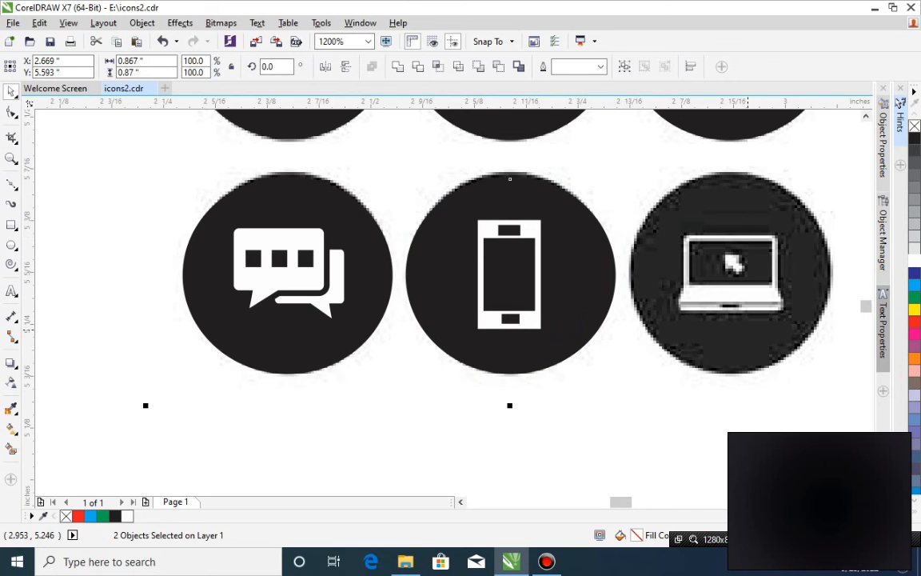
Draw a rectangle about 0.102 × 0.053 in over the screen of the bitmap laptop icon.
key("z")
left_click_drag(554, 176, 857, 388)
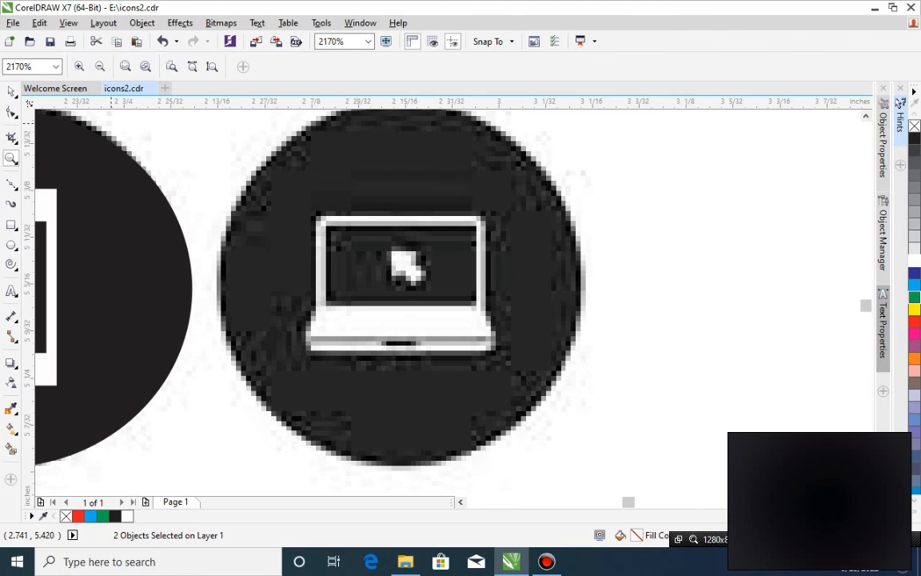
key("ctrl+a")
key("ctrl+s")
left_click(11, 226)
left_click_drag(324, 225, 477, 304)
Draw two small overlapping rectangles over the laptop's cursor, the lower one about 0.011 × 0.012 in, and fill both with white.
left_click_drag(392, 251, 424, 285)
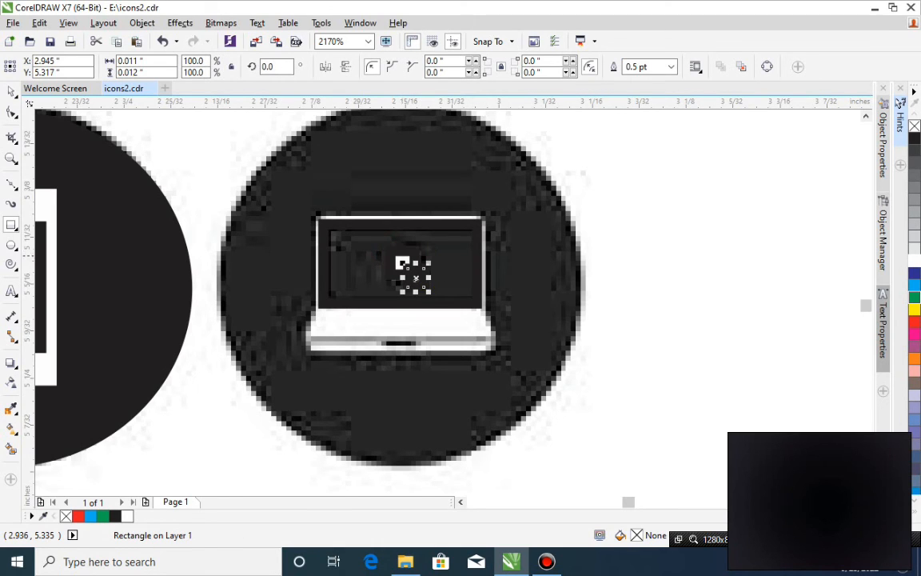
key("space")
left_click(404, 265, "shift")
left_click(914, 260)
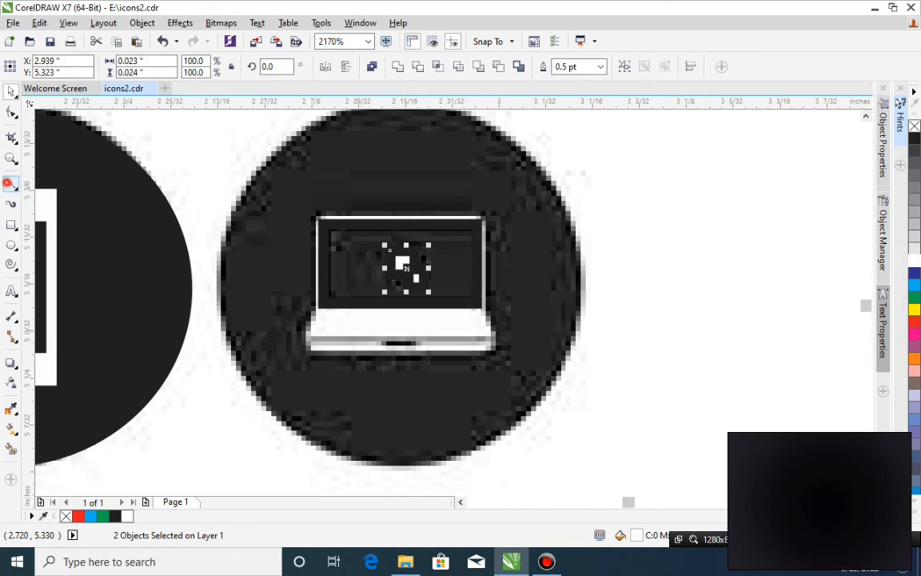
Trace the laptop's base as a closed four-sided curve below the screen and align its upper far corner with the screen rectangle.
left_click(11, 183)
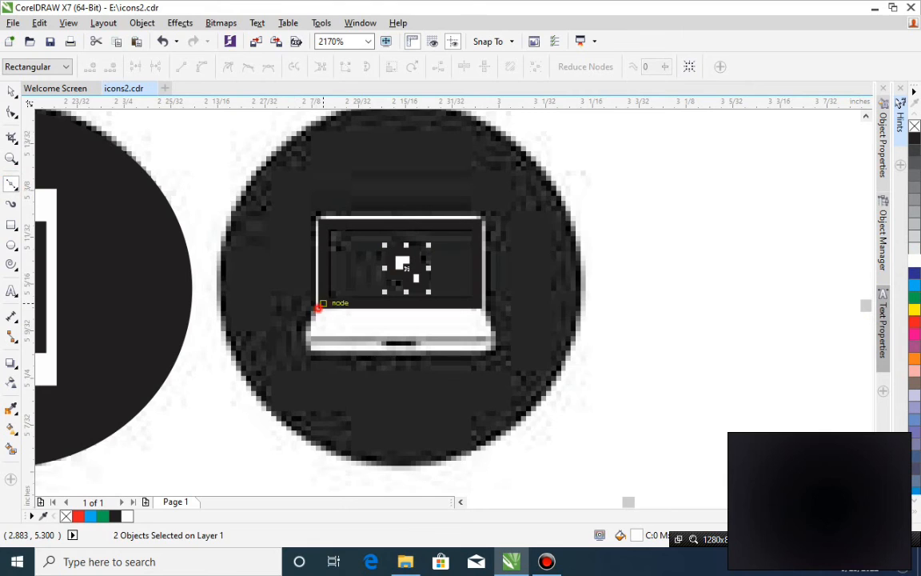
left_click(324, 302)
left_click(299, 350)
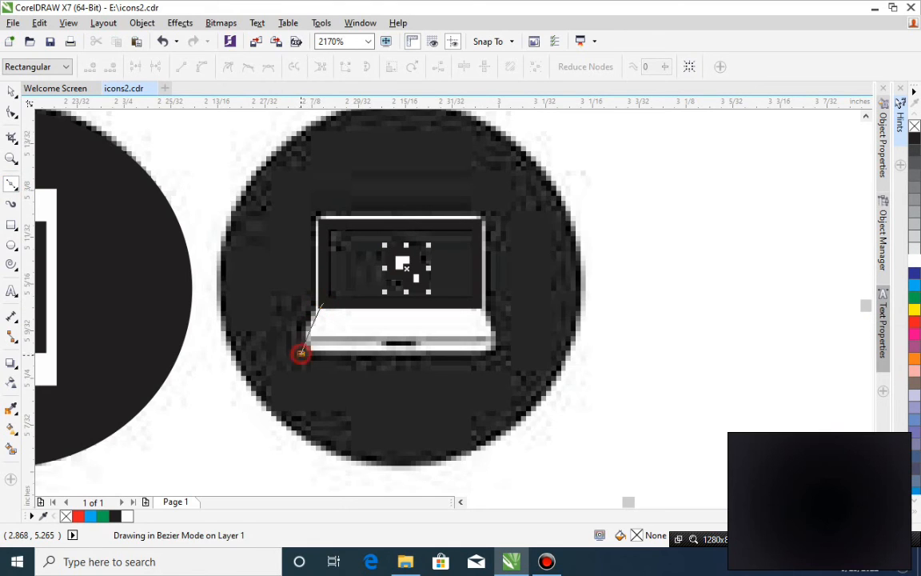
left_click(499, 355)
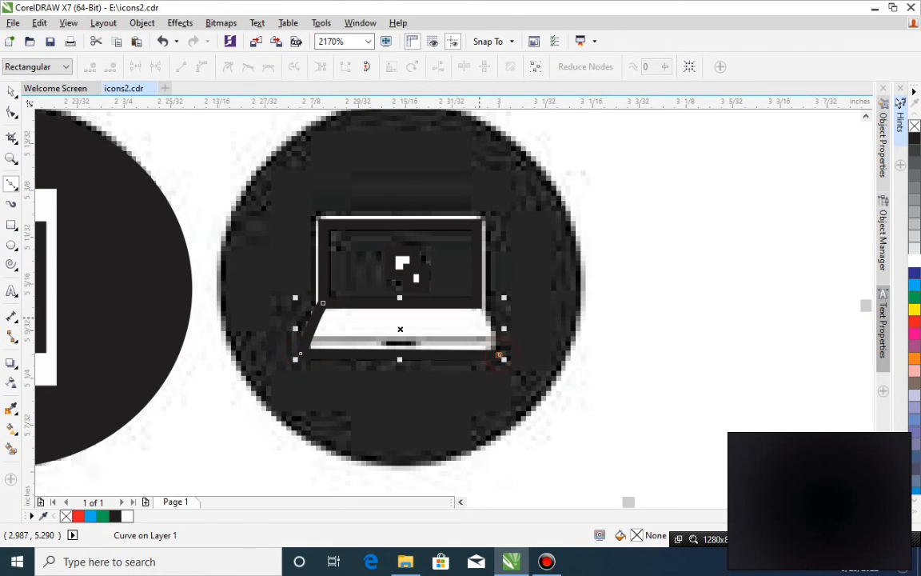
left_click(485, 310)
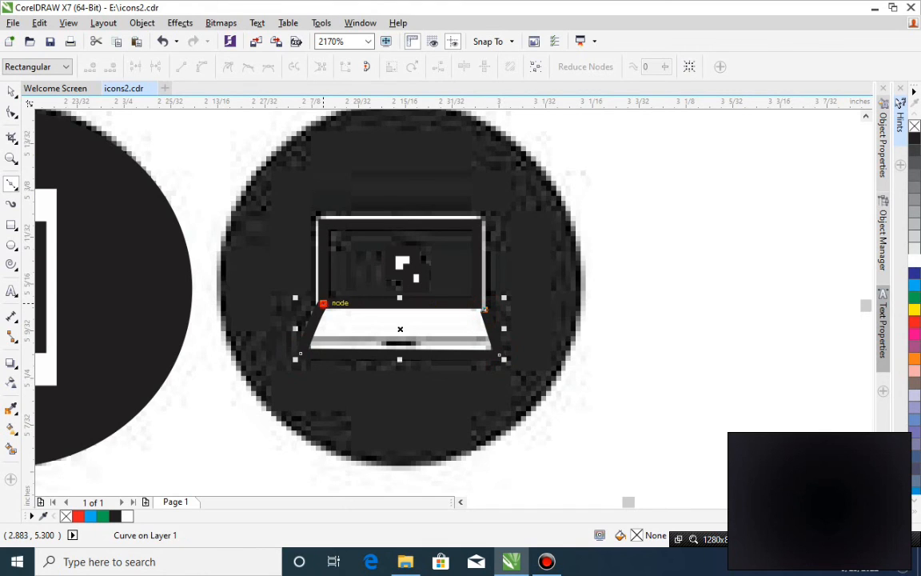
left_click(322, 303)
left_click(11, 112)
left_click_drag(485, 309, 483, 303)
Undo the accidental shift of the laptop's screen rectangle, fill it with black and remove its outline.
key("space")
left_click(479, 255)
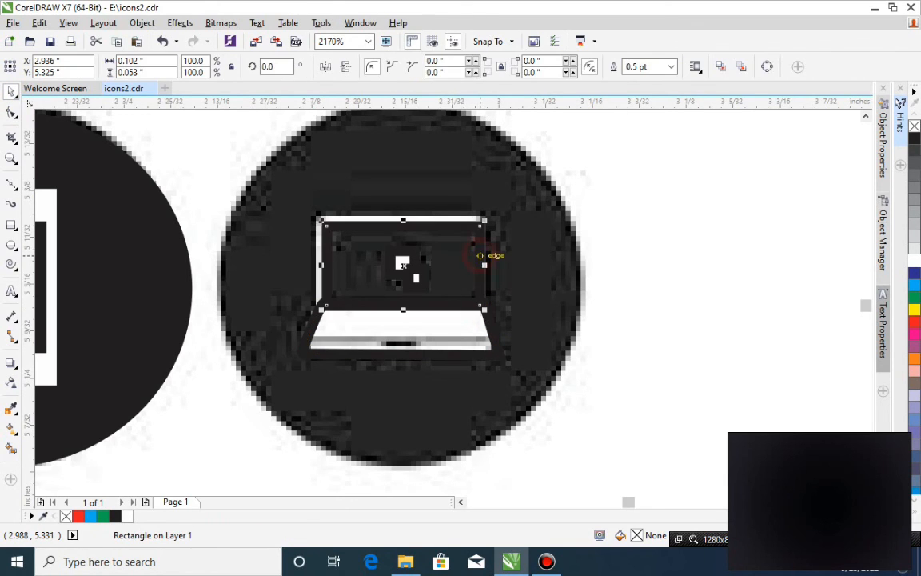
key("ctrl+z")
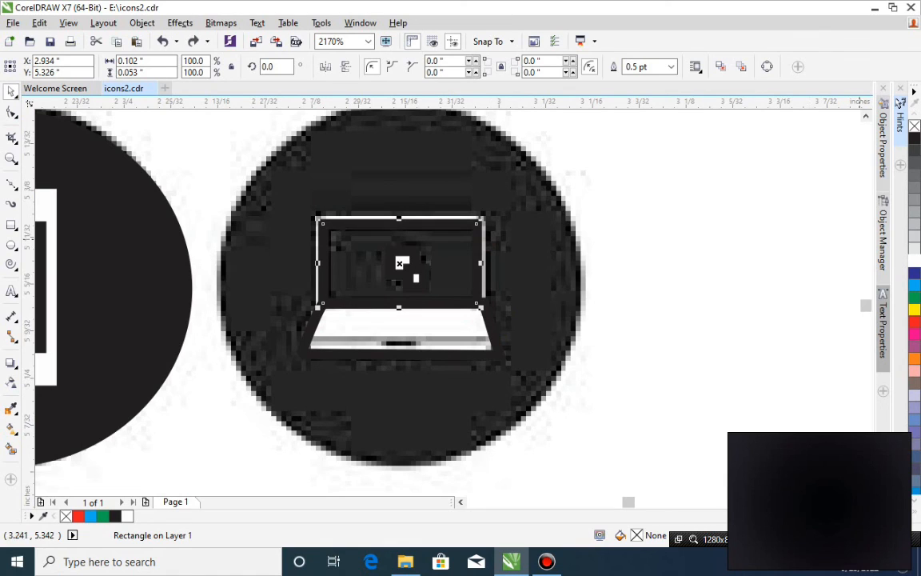
left_click(915, 139)
right_click(915, 127)
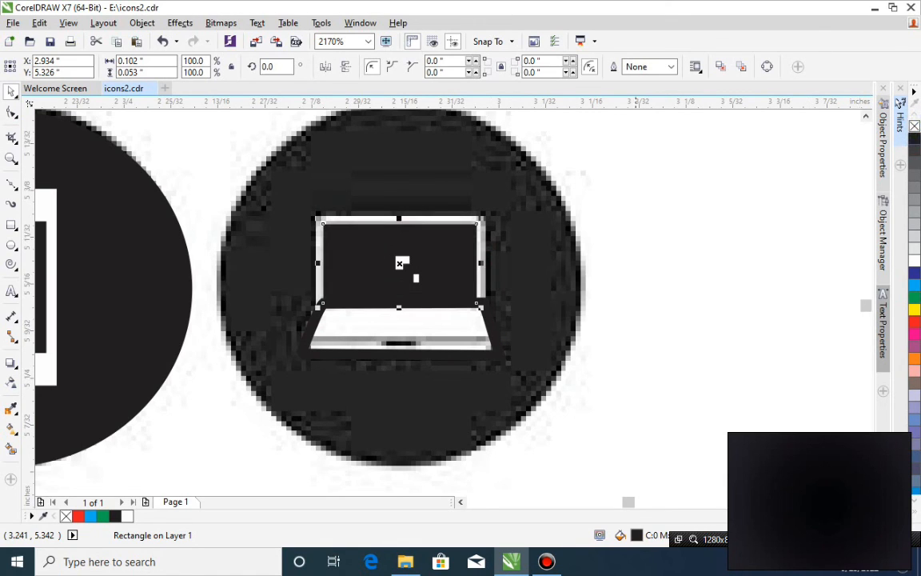
Try a white outline on the lower cursor rectangle and undo it.
left_click(402, 273)
left_click(402, 264)
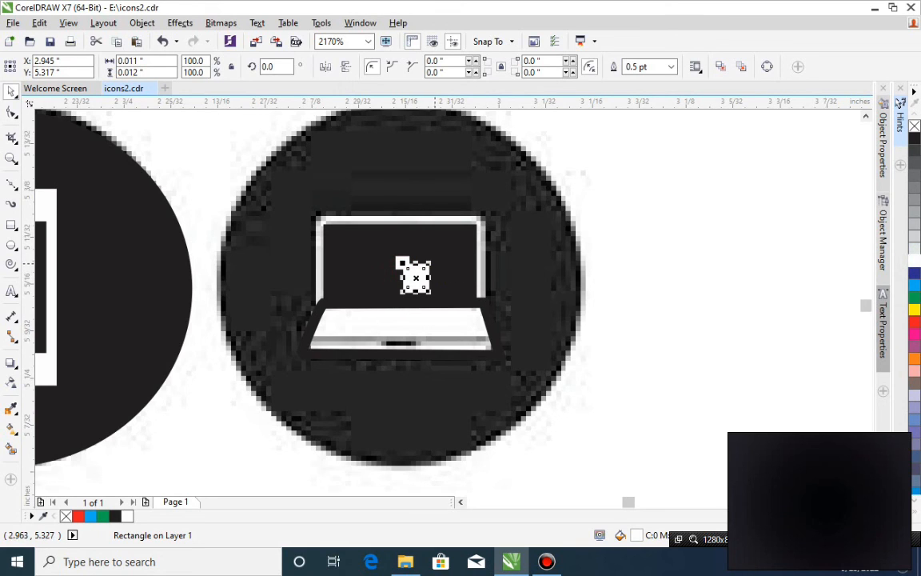
key("ctrl+z")
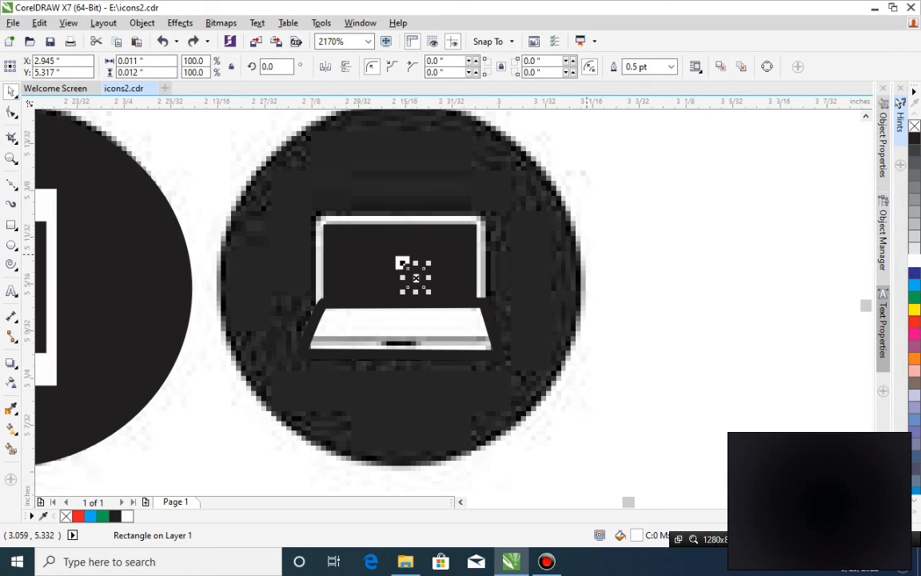
Give the laptop's black screen rectangle a white outline.
left_click(484, 247)
left_click(479, 244)
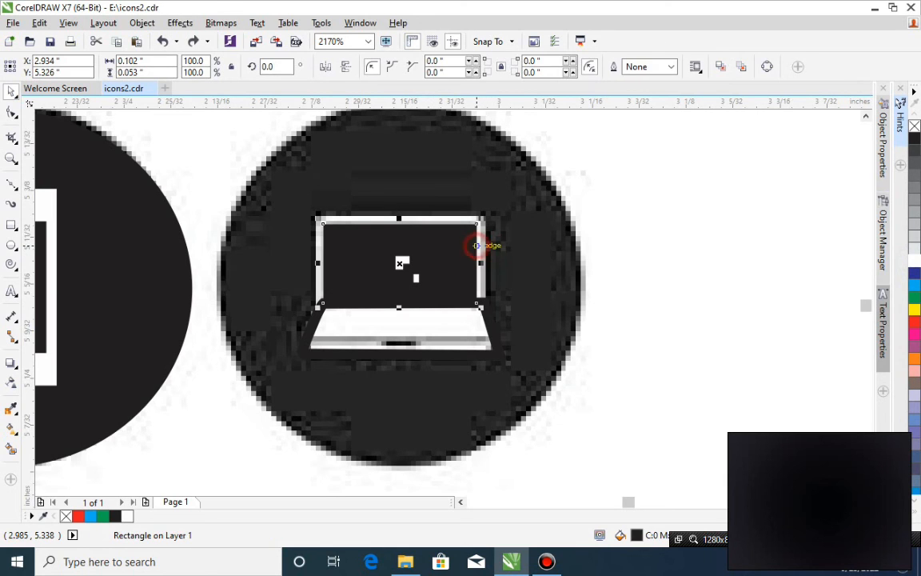
right_click(914, 261)
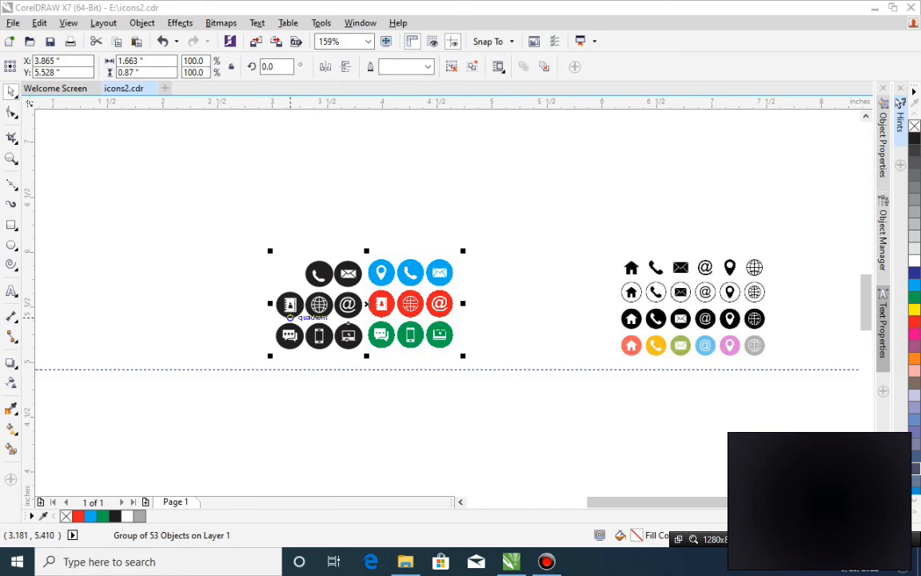
Ungroup the group that holds the black vector icons and the coloured bitmap rows.
left_click(11, 157)
left_click_drag(259, 238, 478, 370)
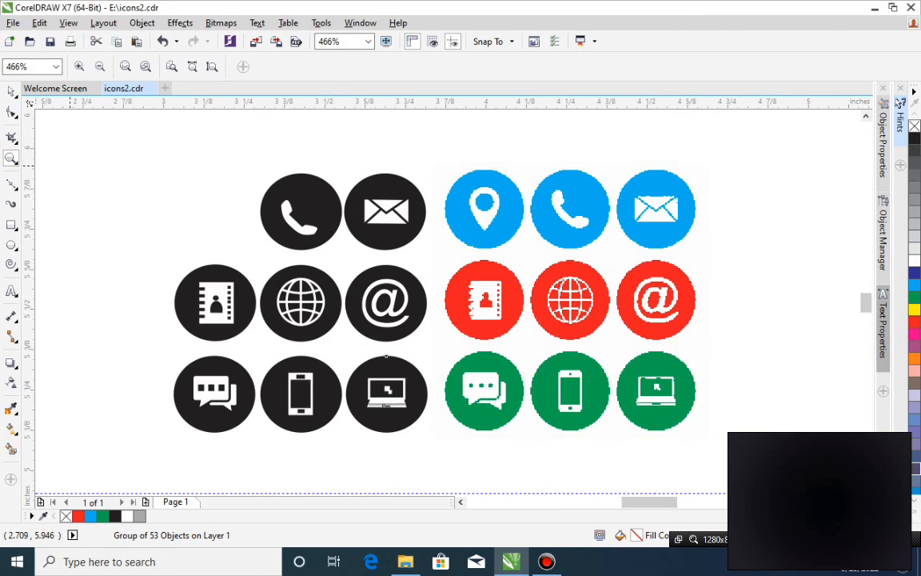
left_click(11, 91)
left_click(501, 465)
left_click(396, 411)
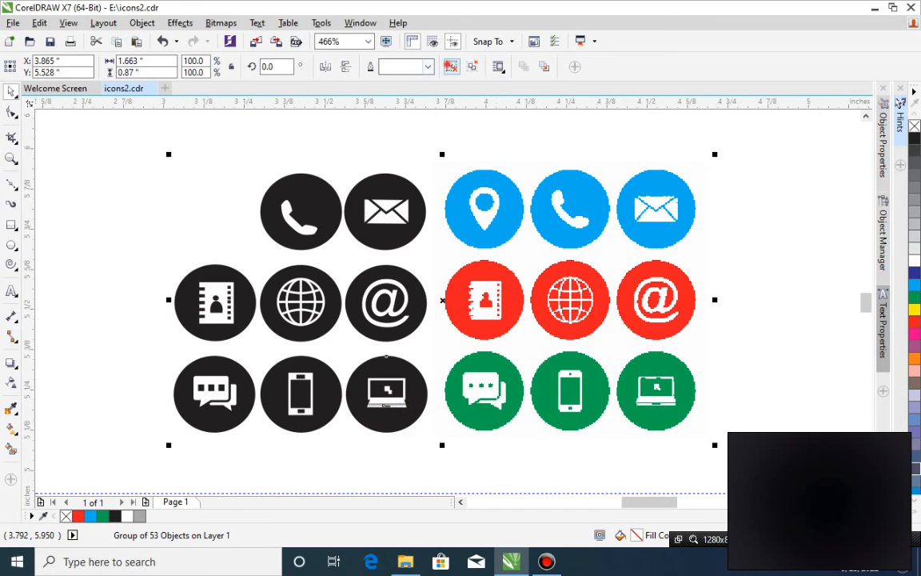
left_click(449, 66)
left_click(762, 166)
Move the blue, red and green bitmap rows together about 0.12 in to the right, and select the black icon's @ symbol.
left_click(623, 223)
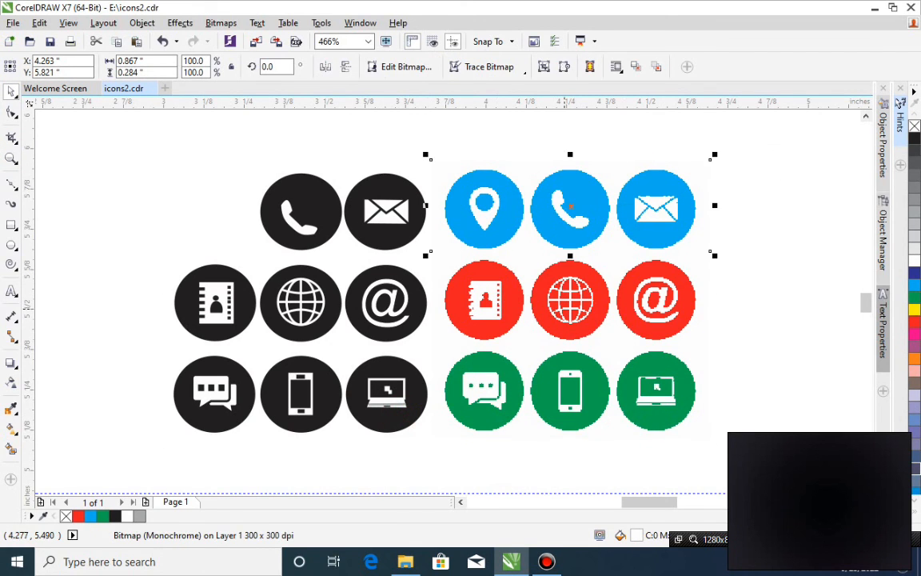
left_click(589, 303, "shift")
left_click(590, 386, "shift")
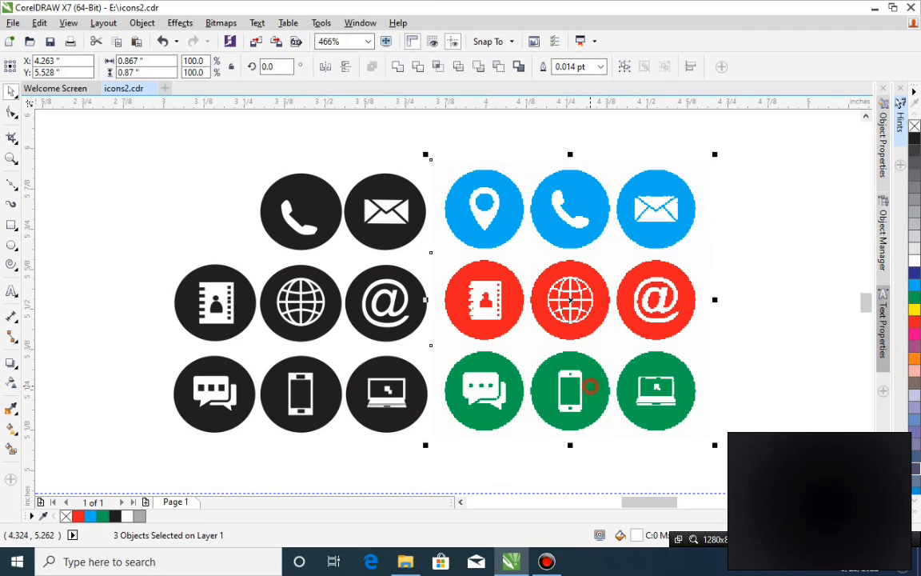
mouse_move(586, 394)
left_mouse_down()
mouse_move(612, 393)
mouse_move(600, 392)
left_mouse_up()
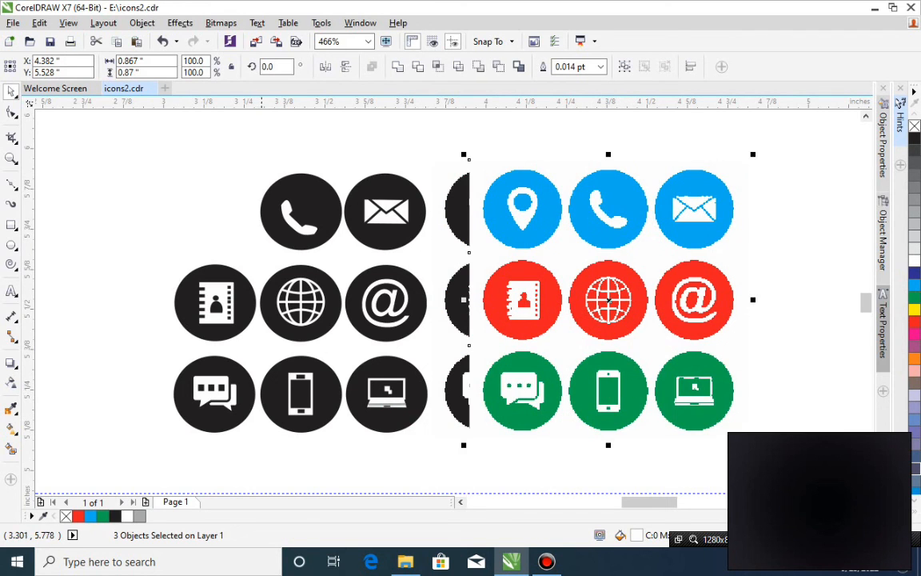
left_click(369, 302)
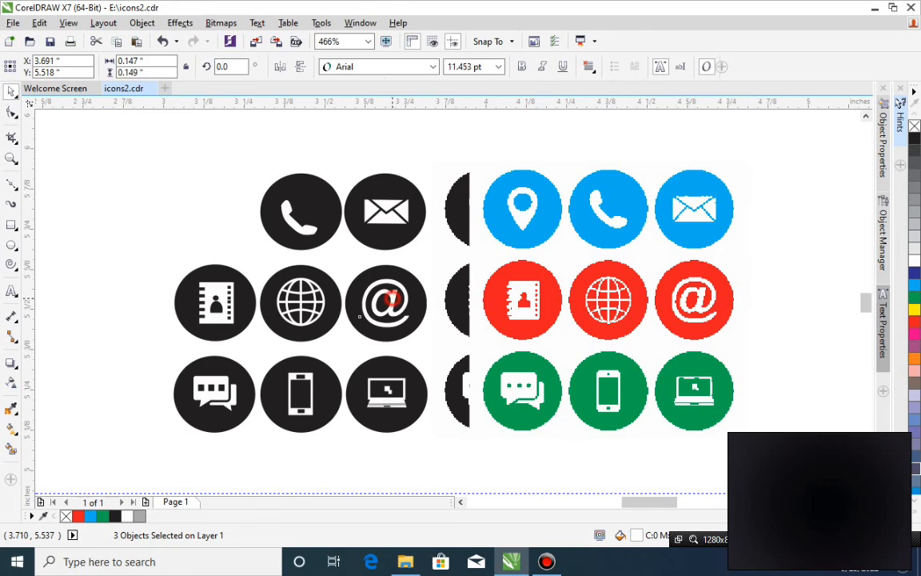
Delete the original monochrome bitmap behind the coloured rows, and select all the black vector icons together with the coloured bitmap rows.
left_click(448, 192)
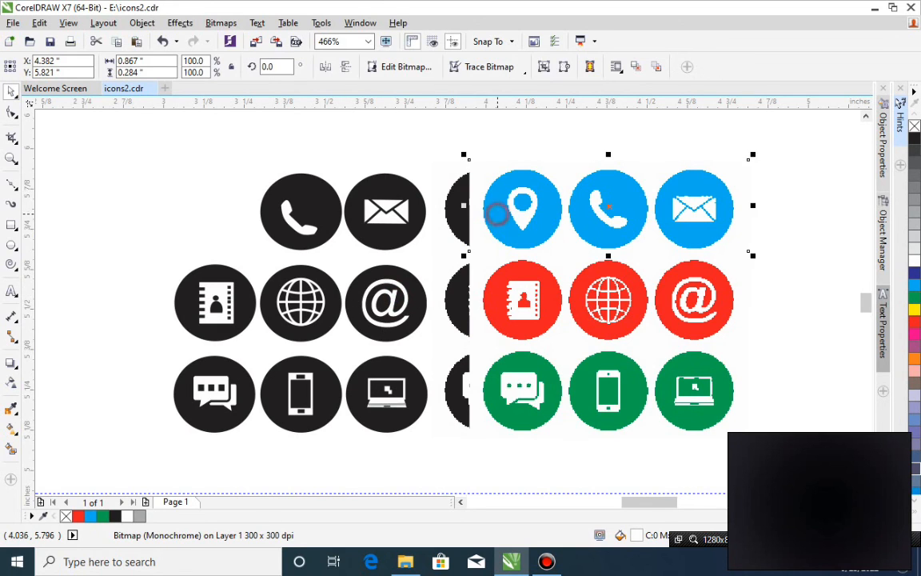
left_click(457, 232)
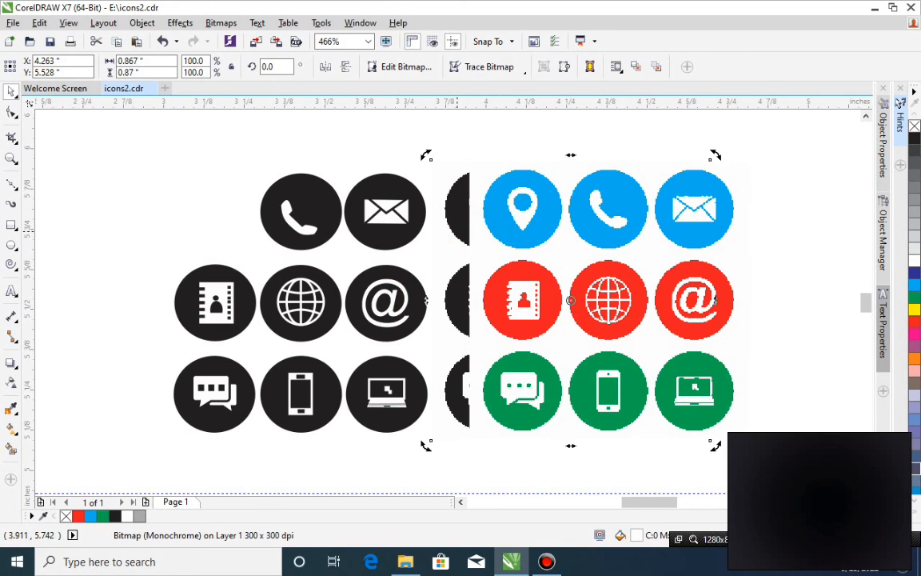
key("Delete")
left_click_drag(92, 130, 685, 448)
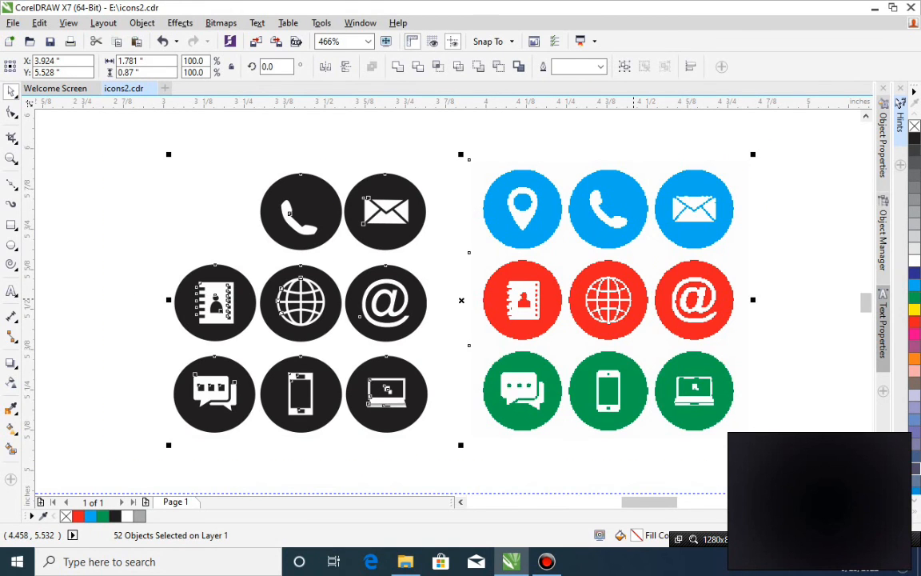
Examine the separate four-row bitmap icon sheet up close, and the black vector icons beside the coloured rows.
scroll(634, 300, "down", 5)
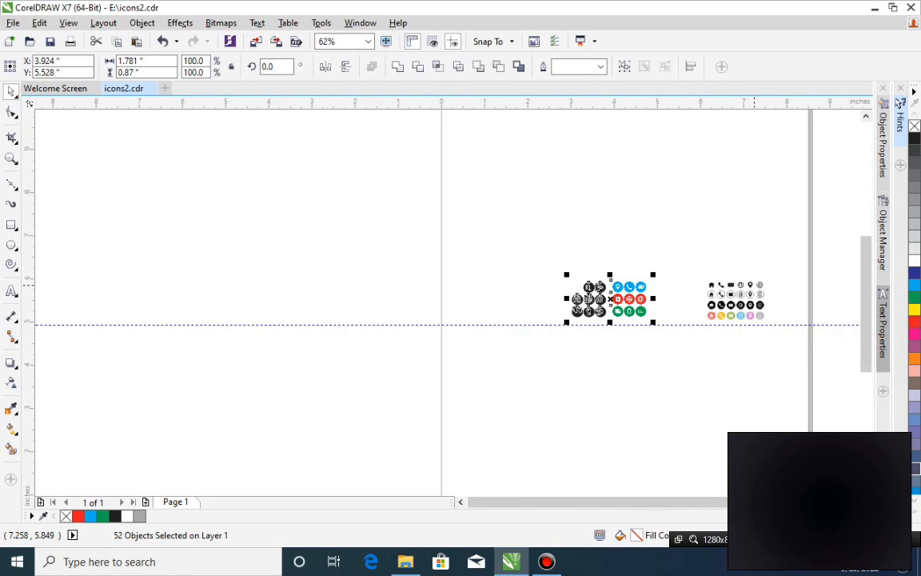
key("z")
left_click_drag(700, 278, 771, 321)
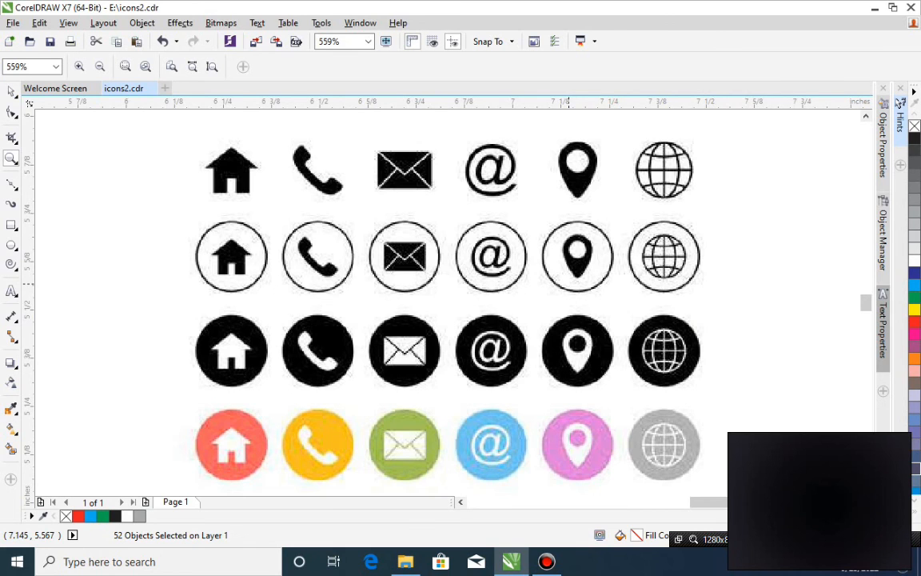
scroll(568, 284, "down", 2)
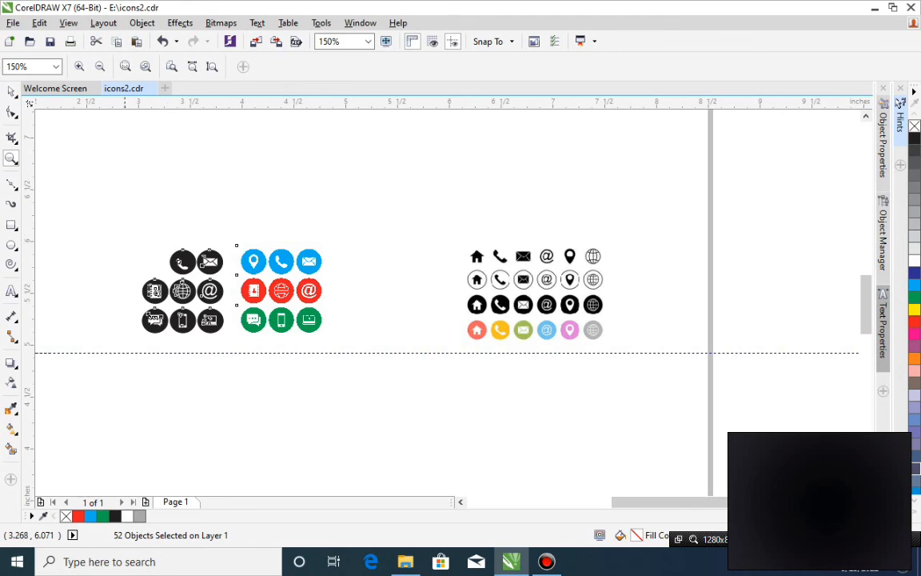
left_click_drag(113, 199, 436, 370)
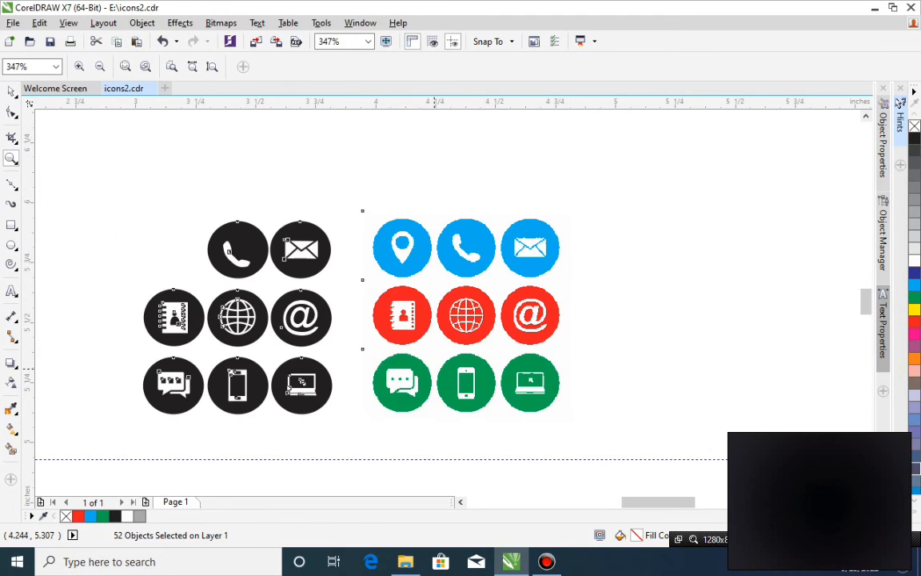